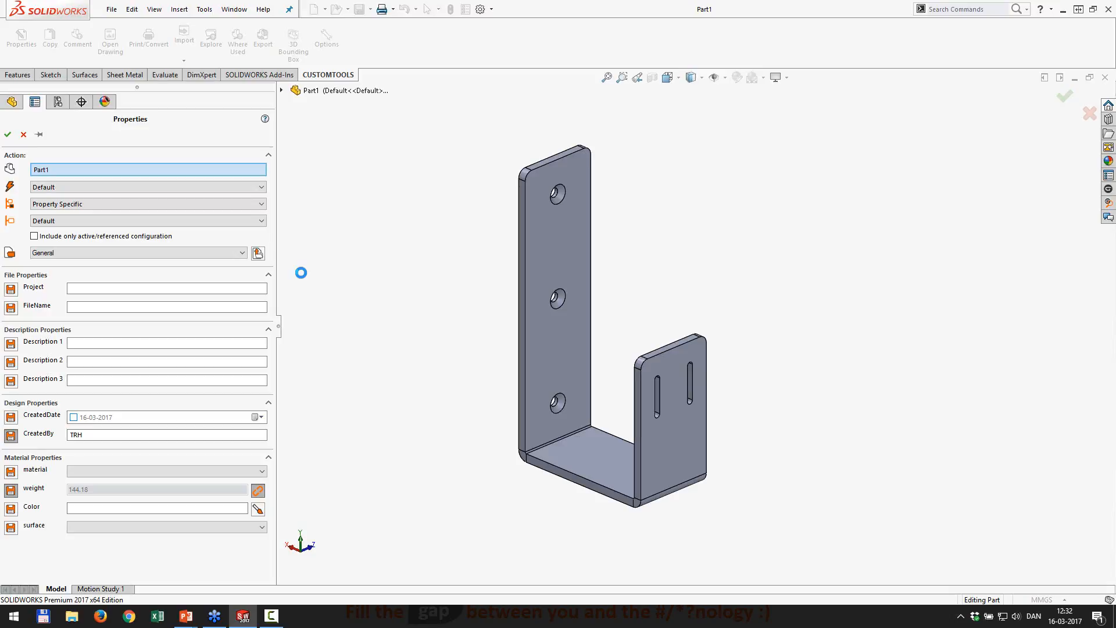
# Step: Add a number sequence named DEMO to the profile options, with maximum value 9999 and next value 1
pyautogui.click(24, 135)
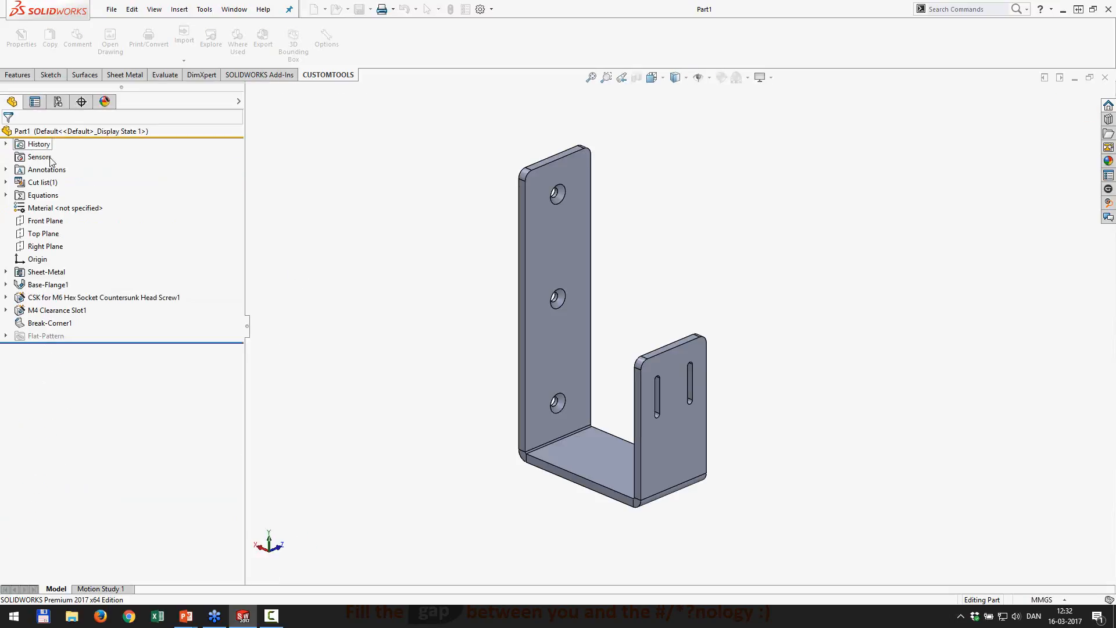
pyautogui.click(327, 44)
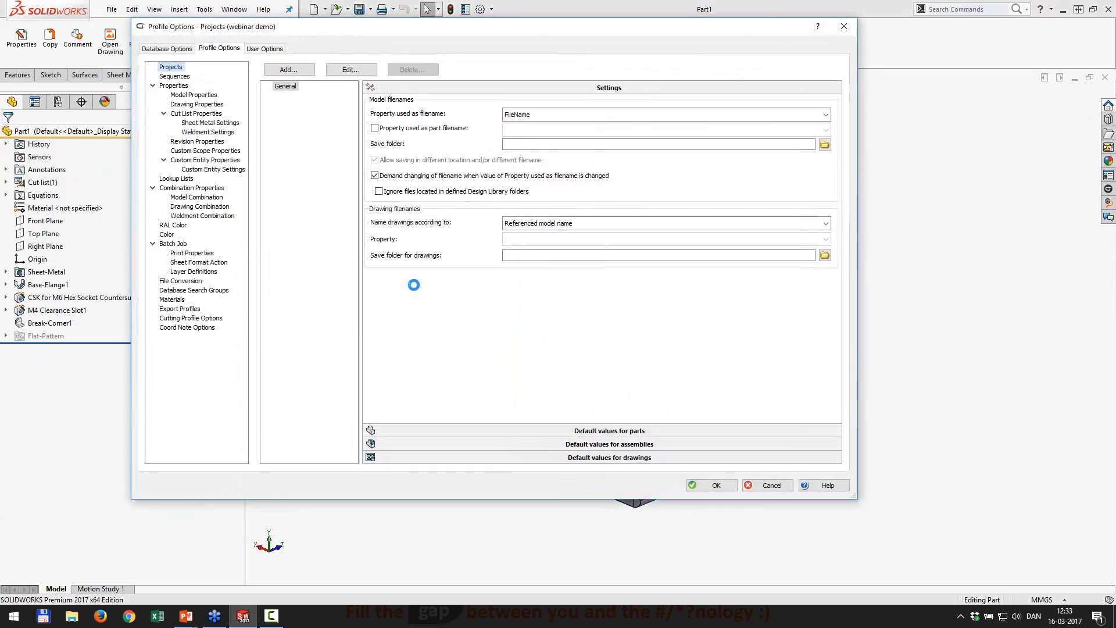
pyautogui.click(186, 79)
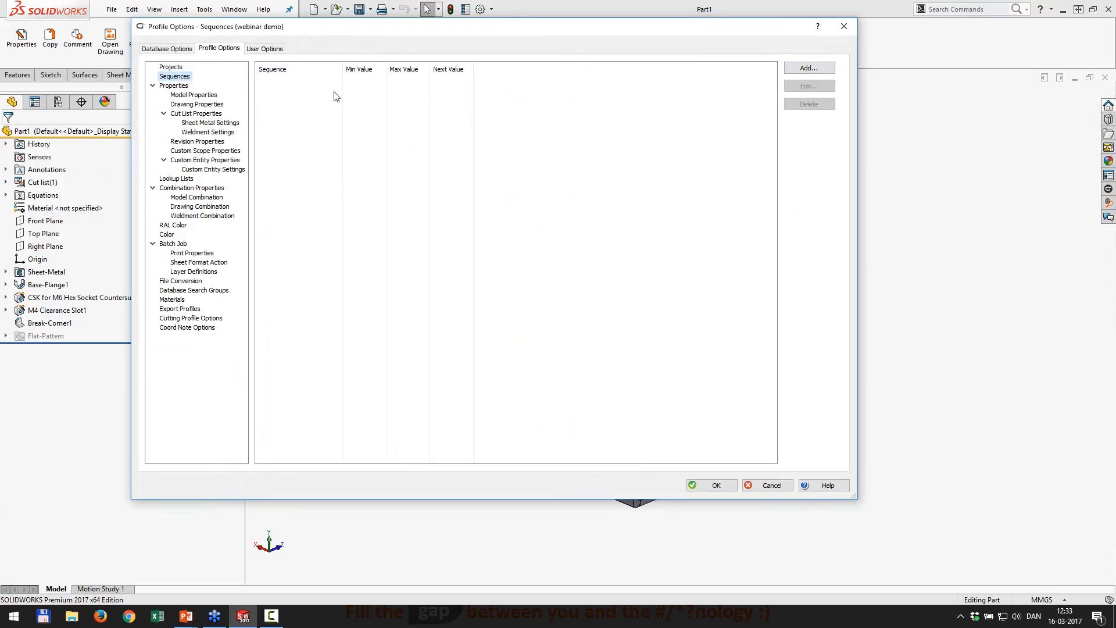
pyautogui.click(820, 68)
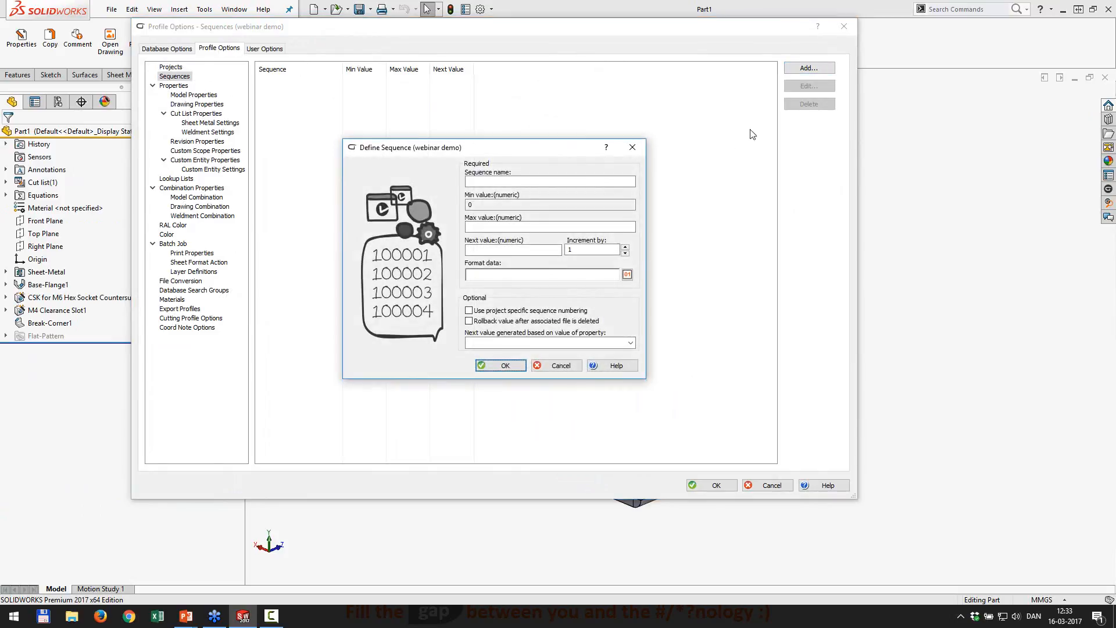
pyautogui.click(578, 185)
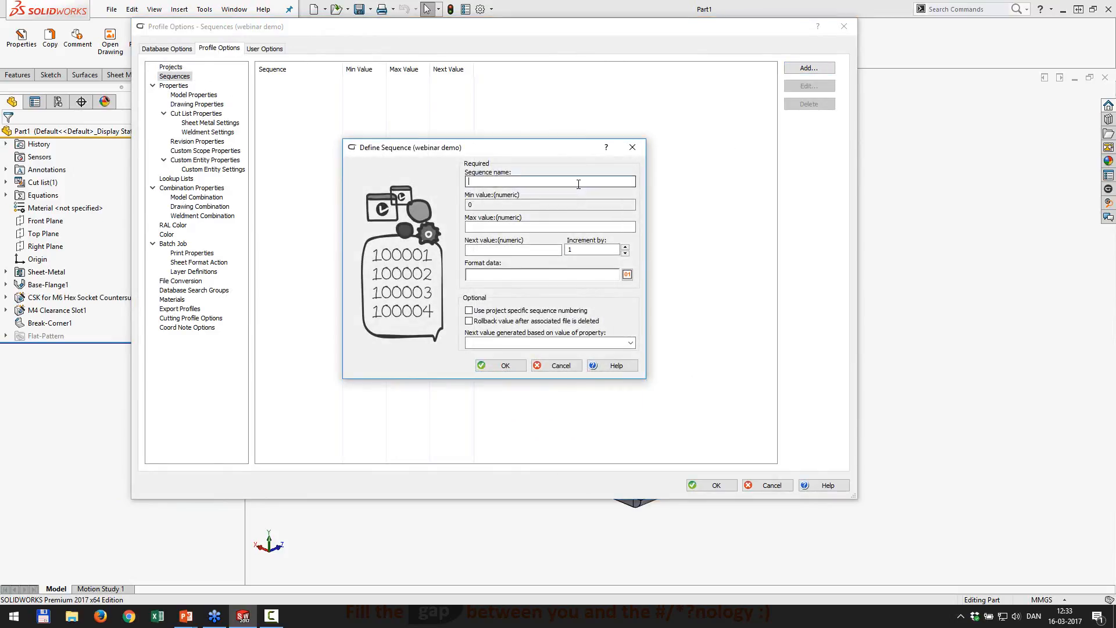
pyautogui.write('DEMO')
pyautogui.click(575, 227)
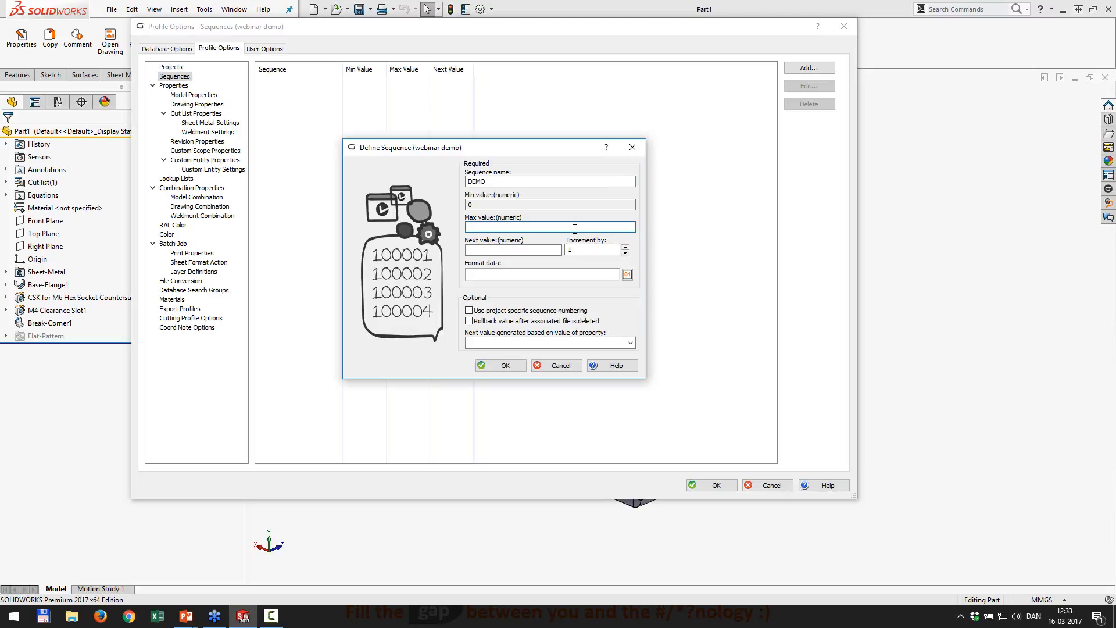
pyautogui.write('9999')
pyautogui.click(543, 252)
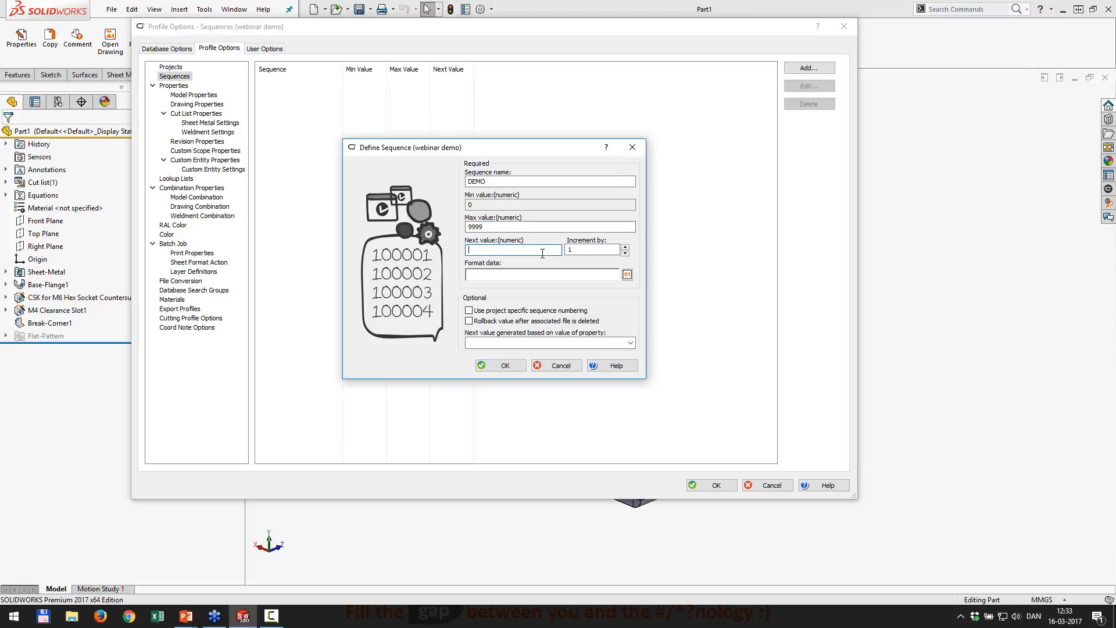
pyautogui.write('1')
# Step: Set the DEMO sequence's data format to the four-digit 0001 pattern and save the sequence
pyautogui.click(538, 275)
pyautogui.click(628, 275)
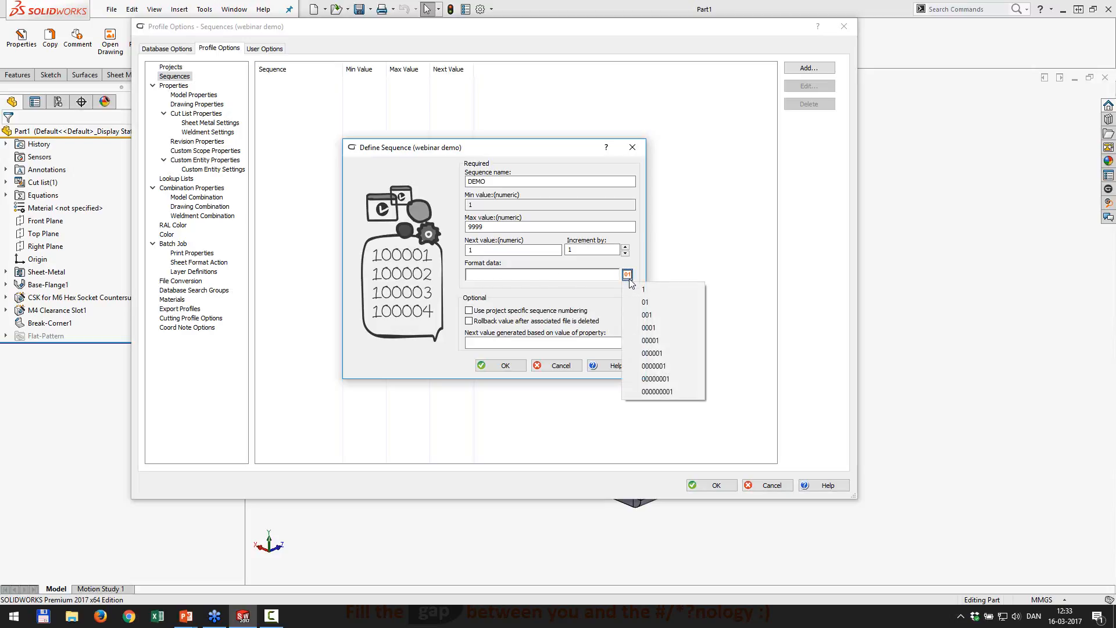
pyautogui.click(657, 327)
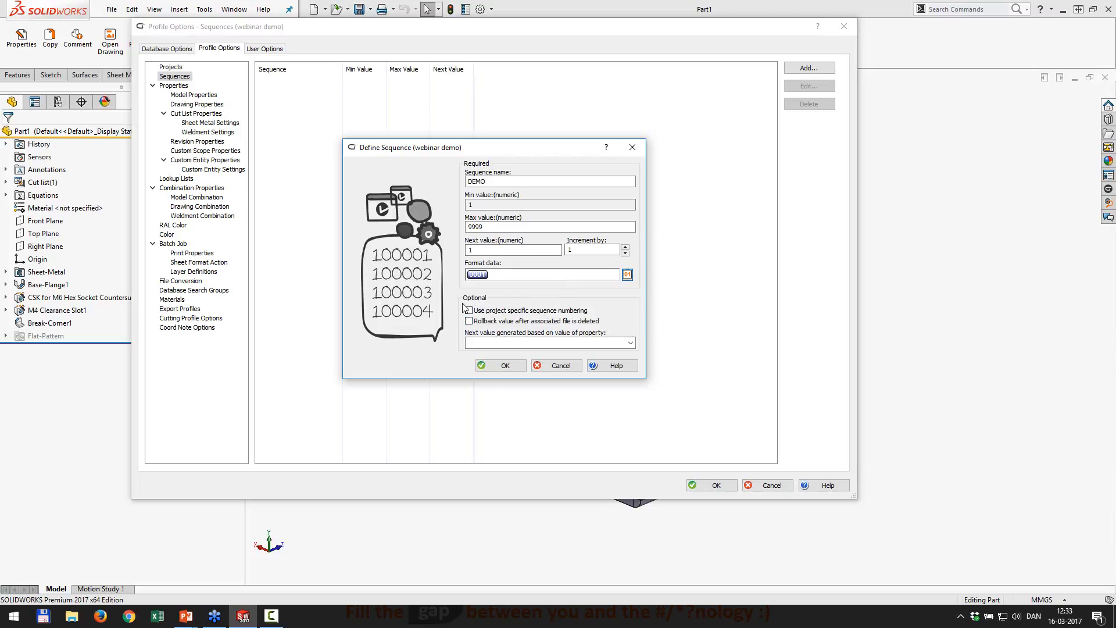
pyautogui.click(504, 365)
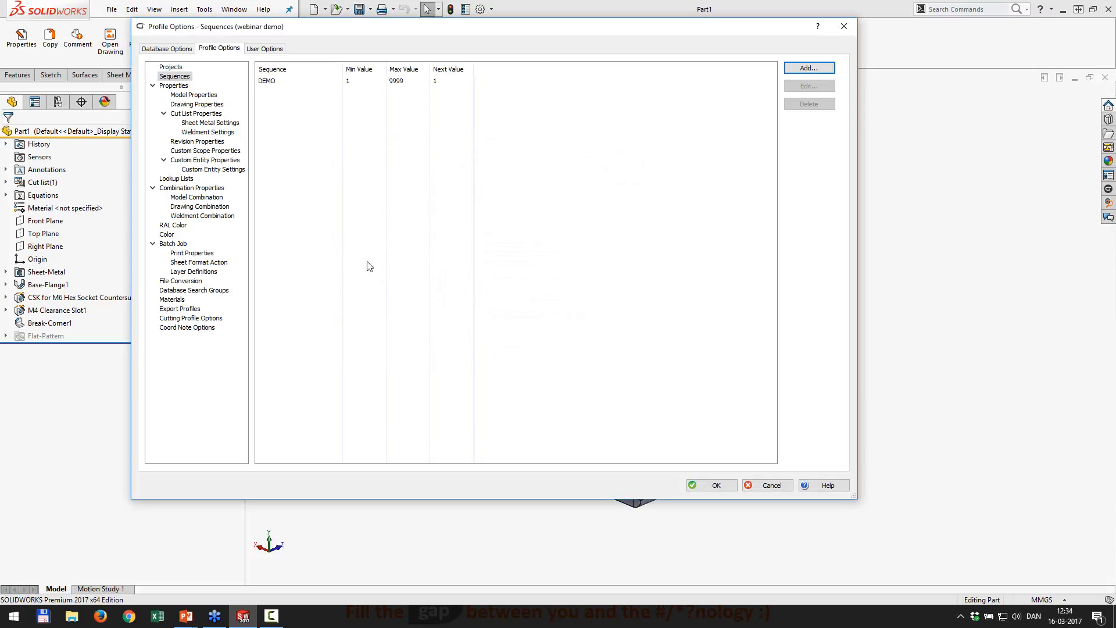
# Step: Assign the GetCode button function to the FileName model property, keep all sequences available, and save the profile options
pyautogui.click(201, 96)
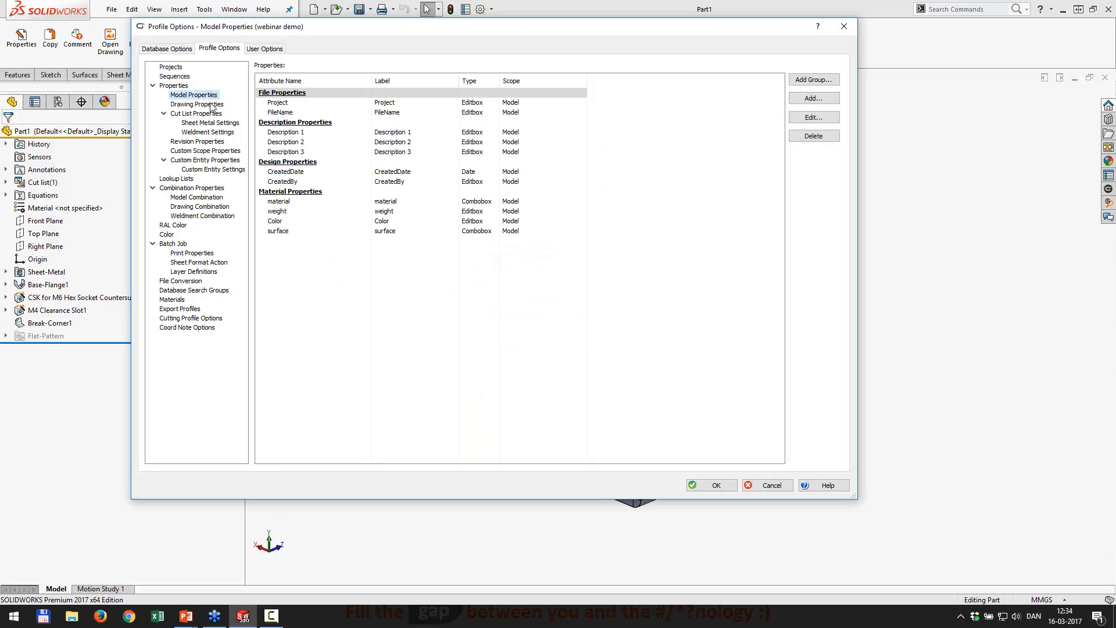
pyautogui.doubleClick(285, 114)
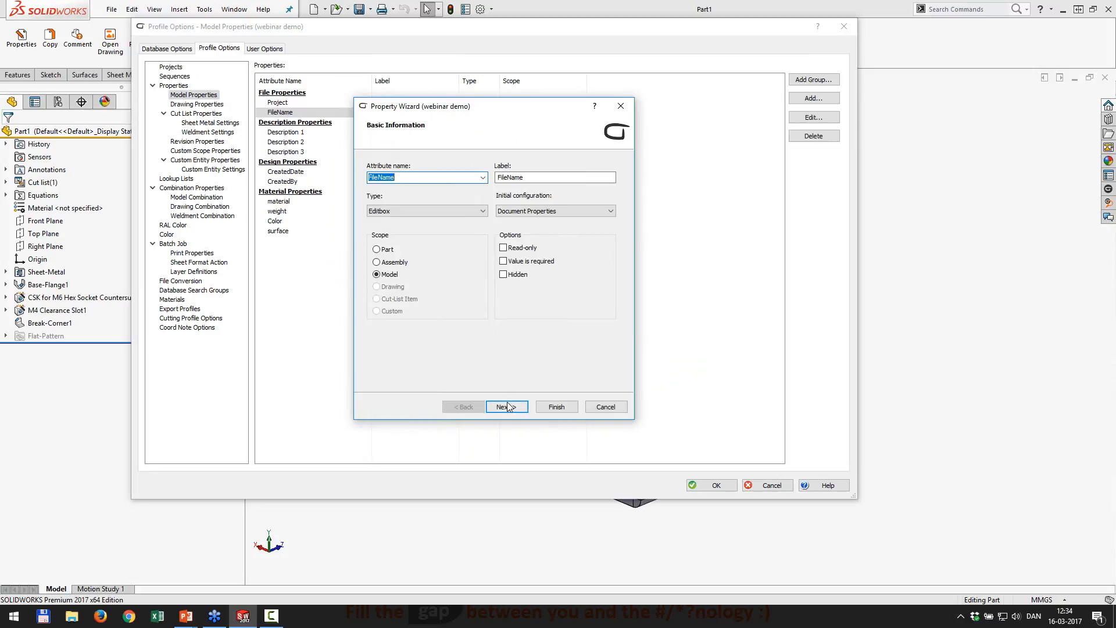
pyautogui.click(507, 407)
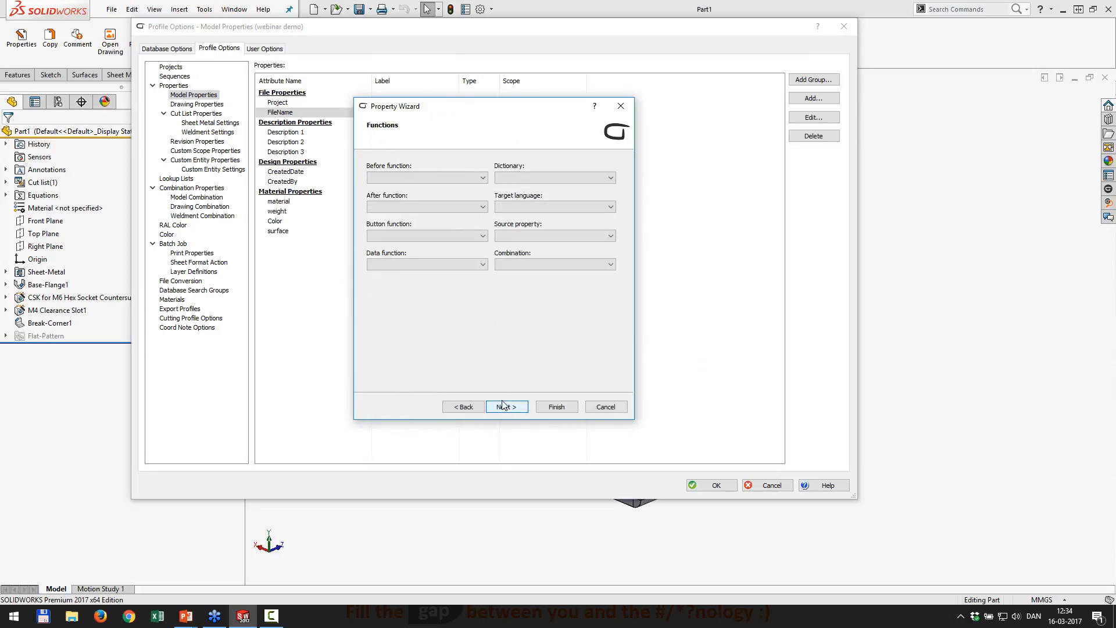
pyautogui.click(440, 236)
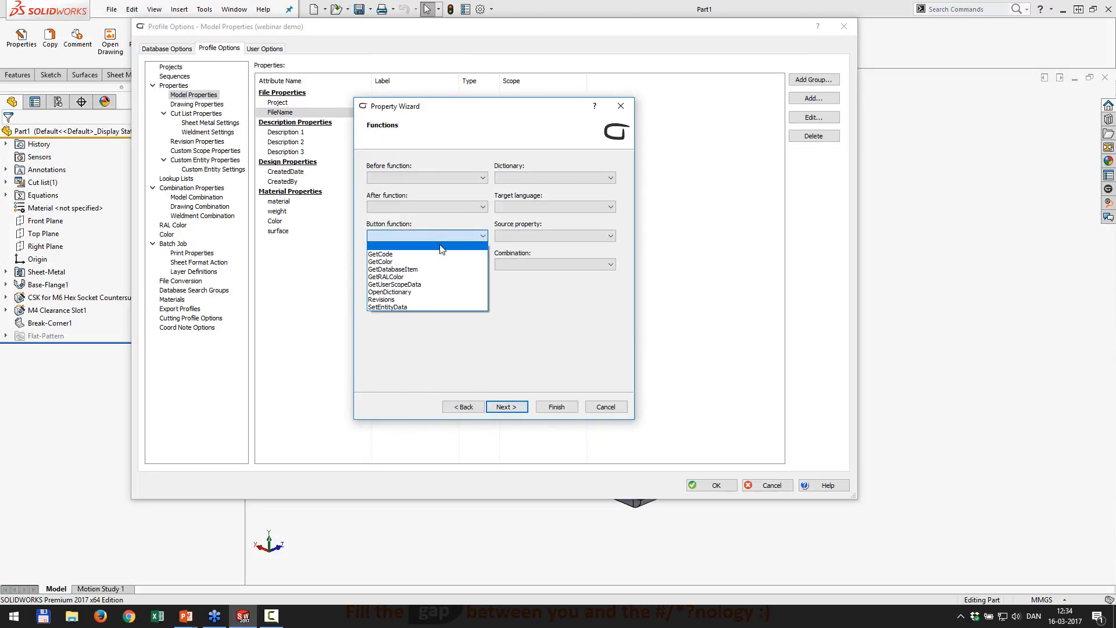
pyautogui.click(441, 254)
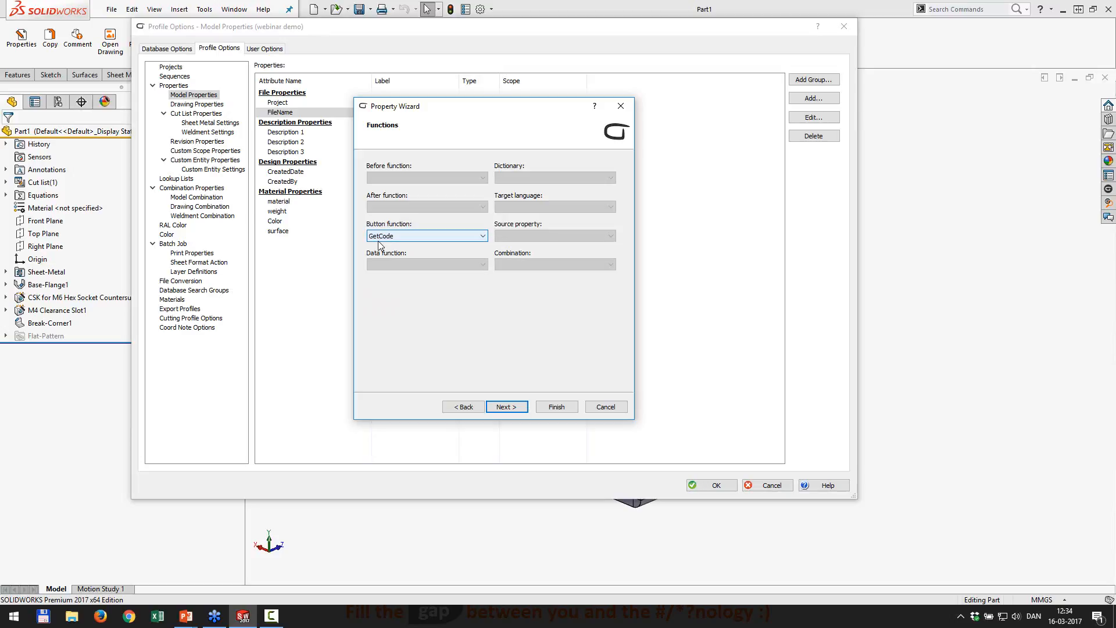
pyautogui.click(507, 406)
pyautogui.click(507, 407)
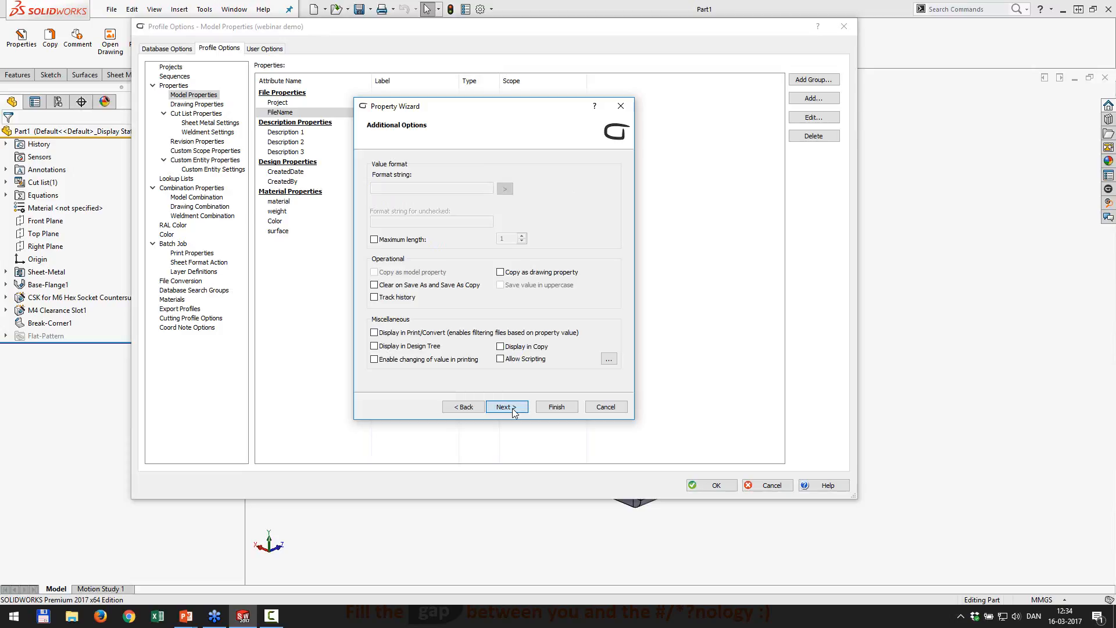
pyautogui.click(507, 407)
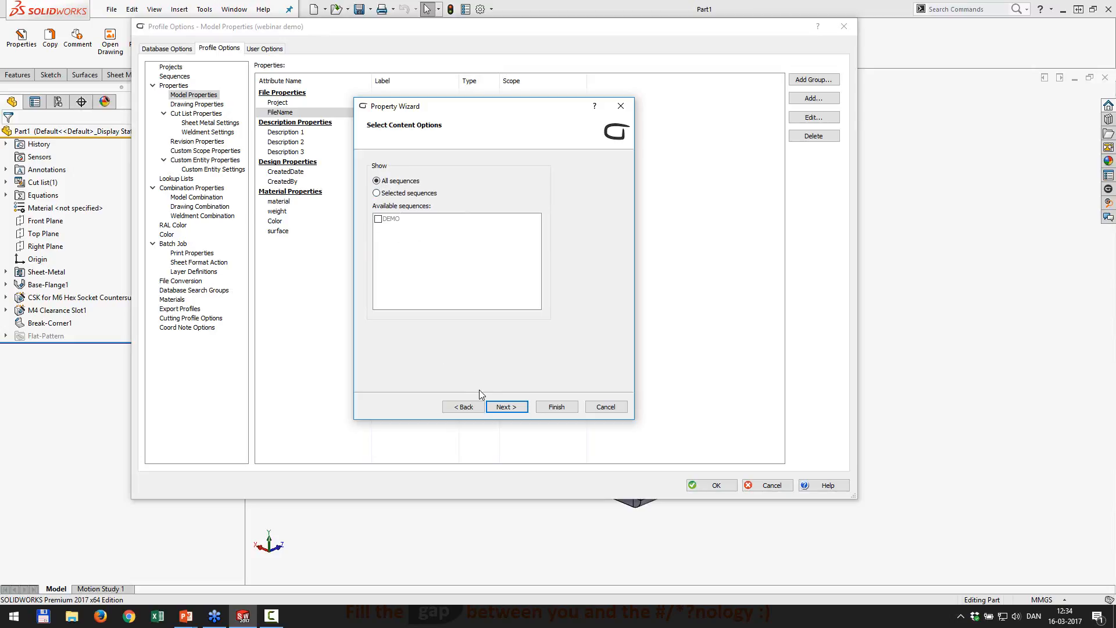
pyautogui.click(555, 409)
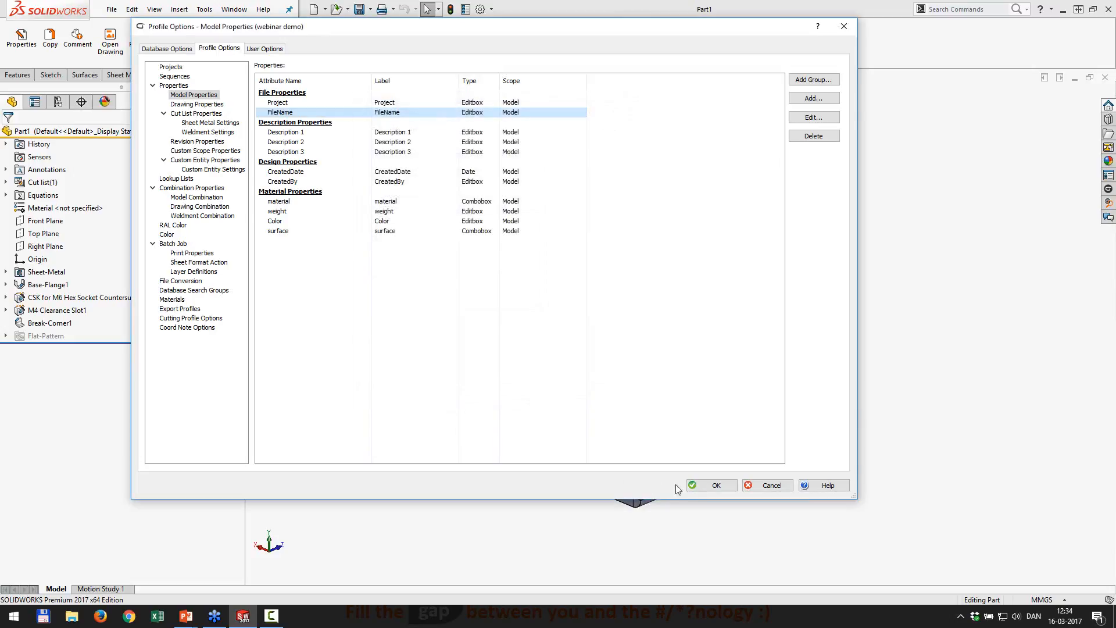
pyautogui.click(710, 486)
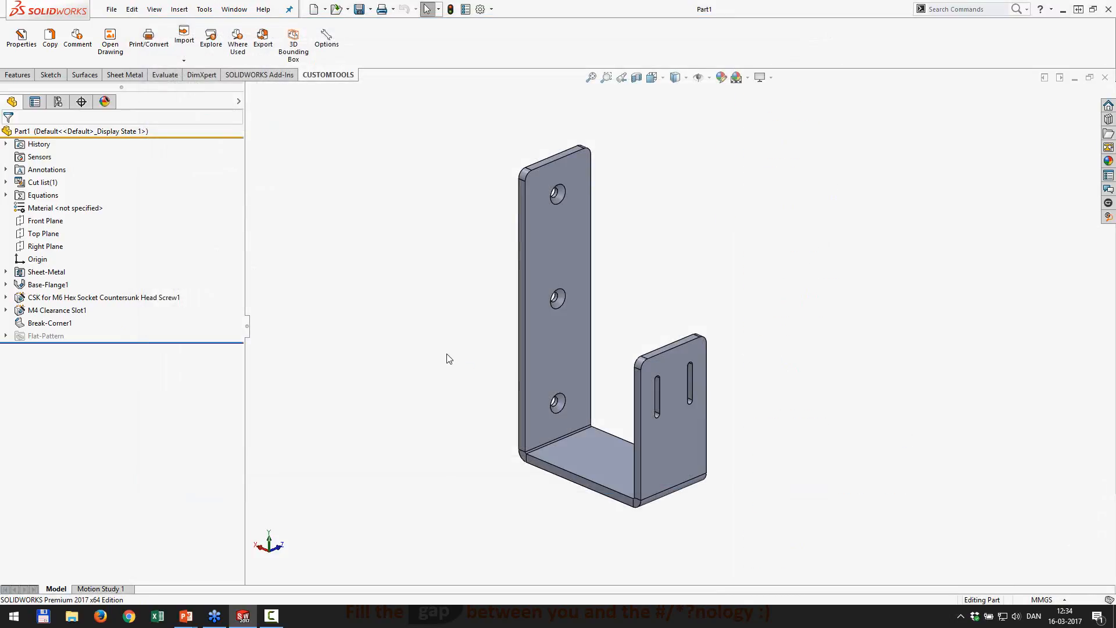
# Step: Fill the part's FileName property with the next code from the DEMO sequence
pyautogui.click(22, 40)
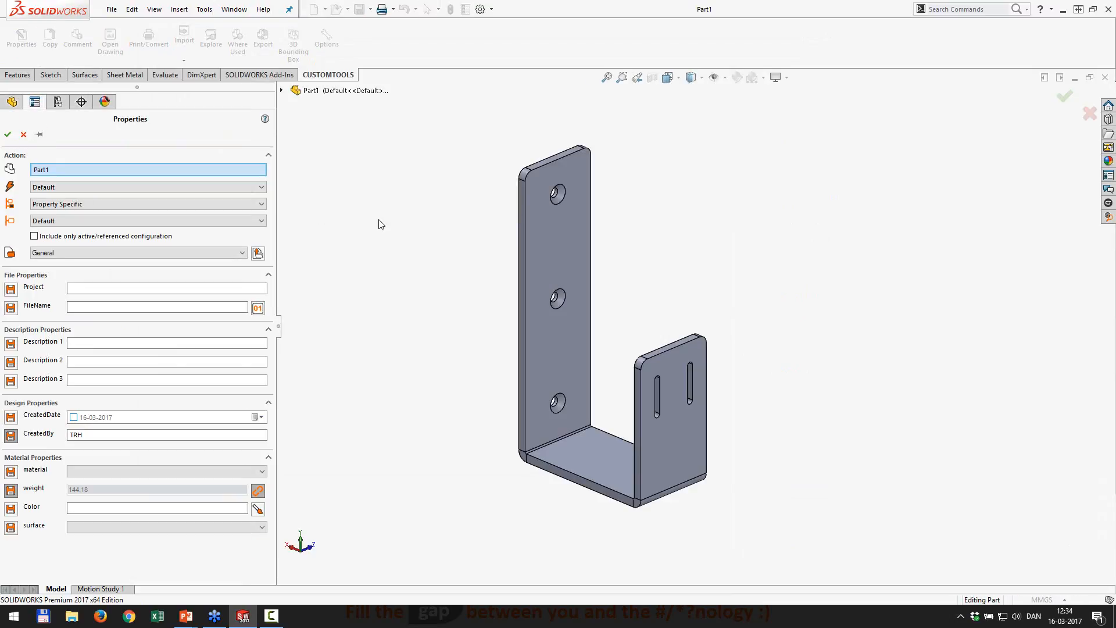
pyautogui.click(258, 308)
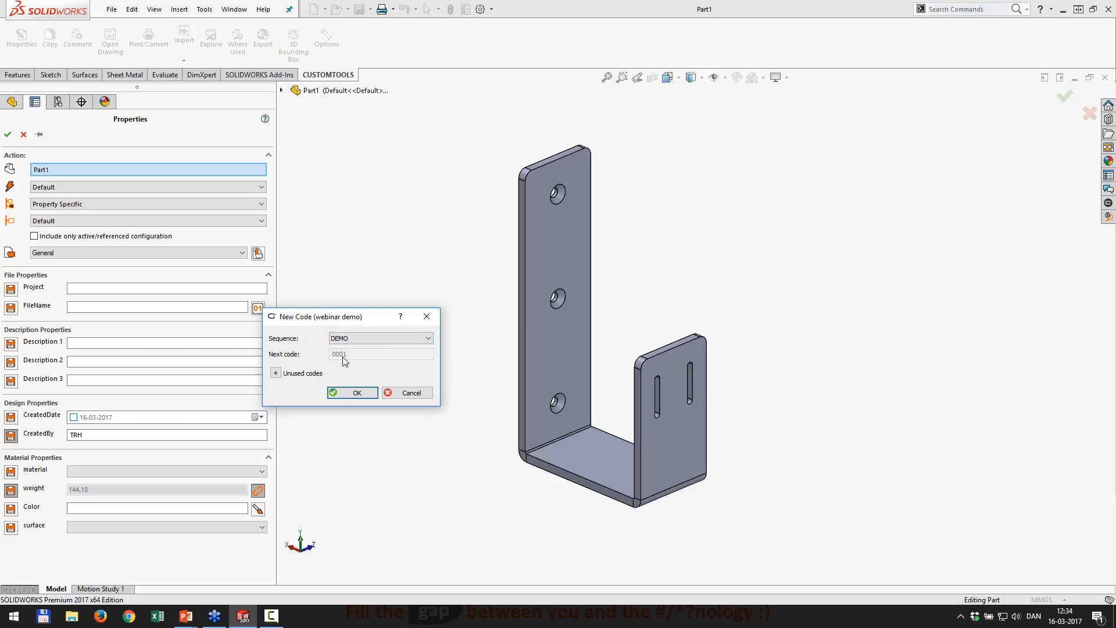
pyautogui.click(356, 393)
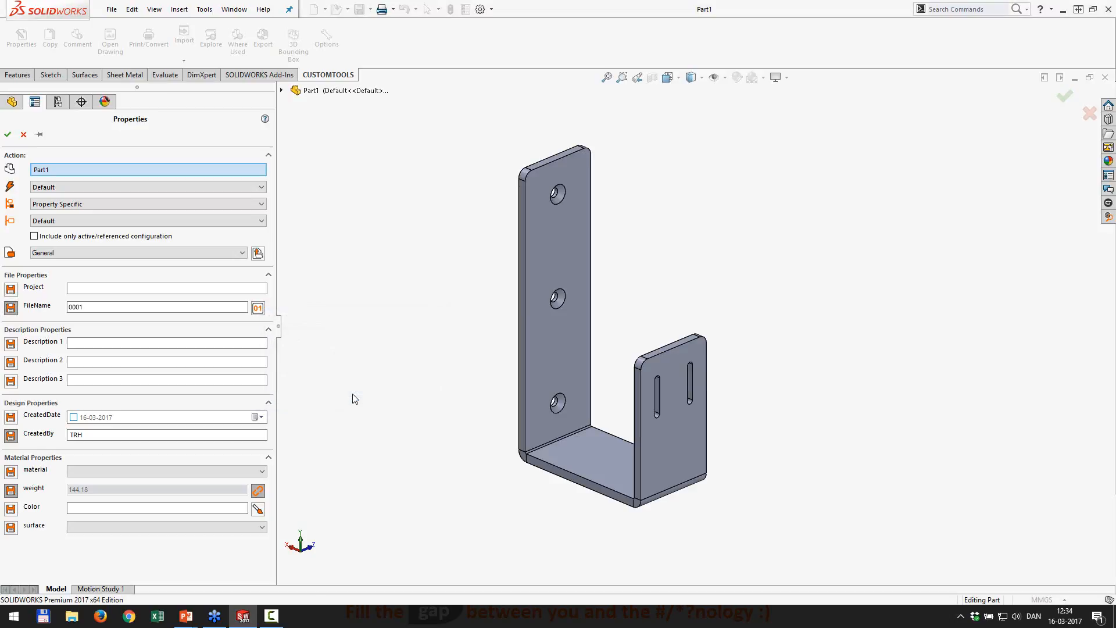
# Step: Apply the properties and save the part as 0001.SLDPRT, replacing the existing file
pyautogui.click(7, 135)
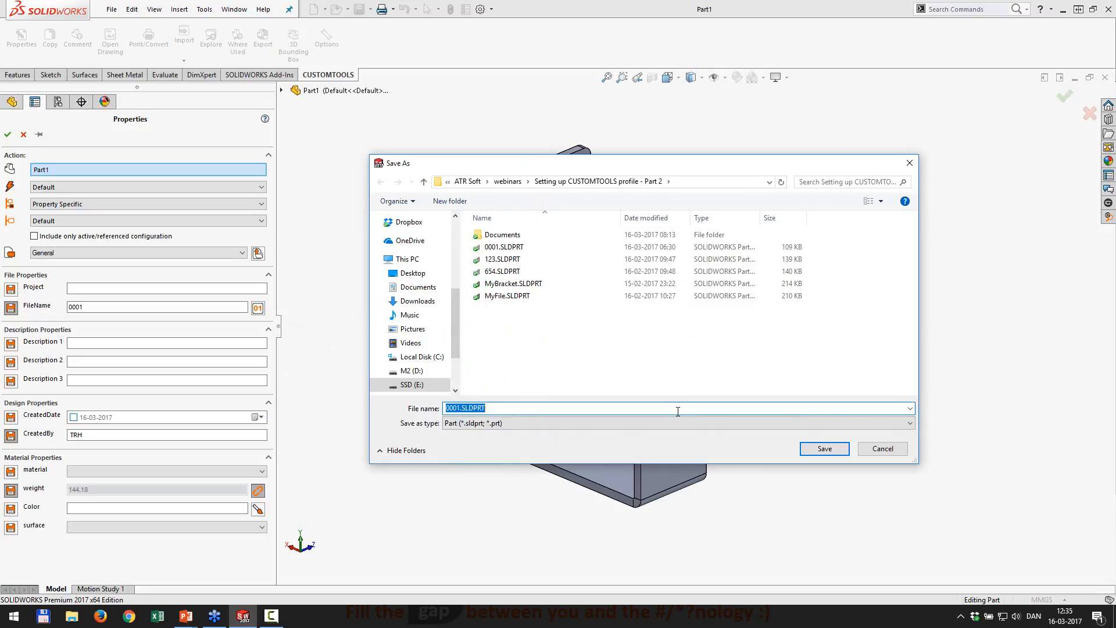
pyautogui.click(824, 448)
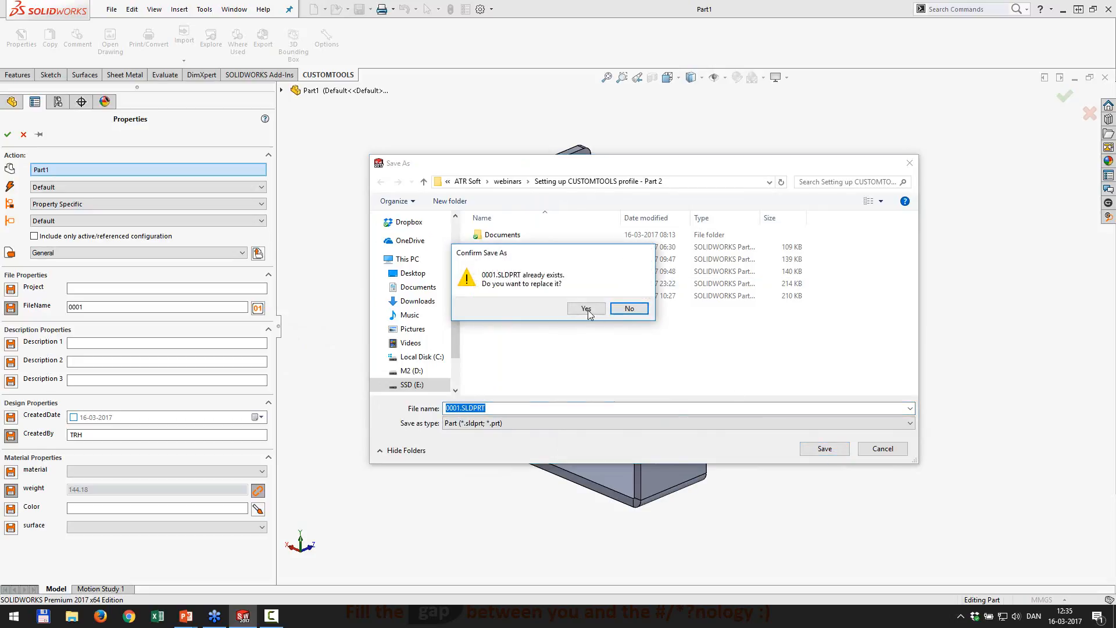
pyautogui.click(587, 309)
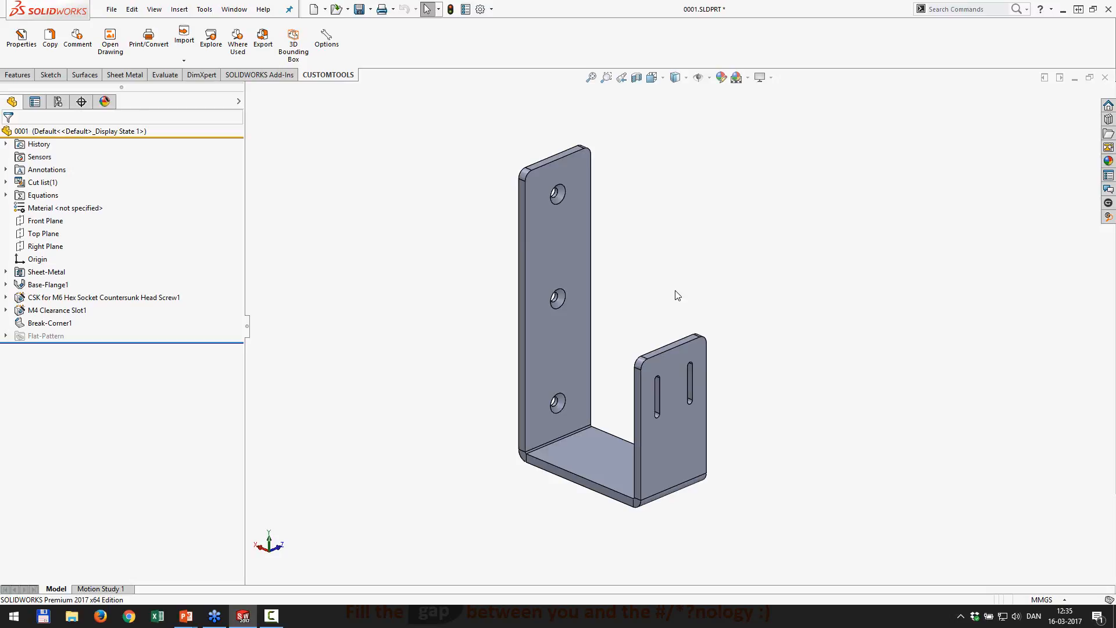
# Step: Examine the description fields in the part's properties and close them without changes
pyautogui.click(35, 47)
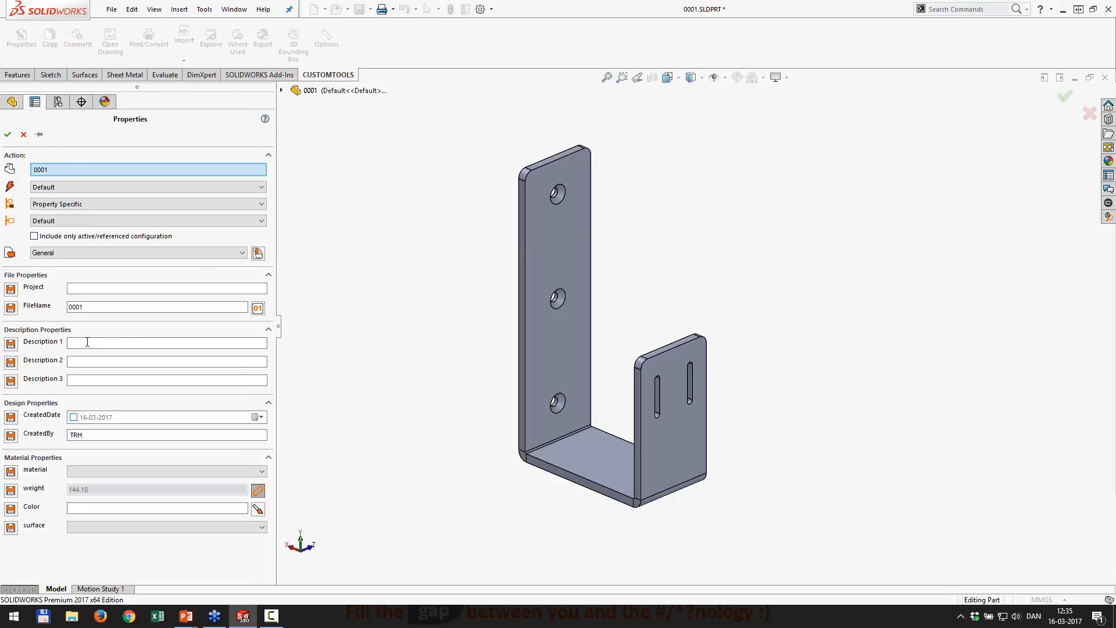
pyautogui.click(85, 343)
pyautogui.click(89, 378)
pyautogui.click(23, 134)
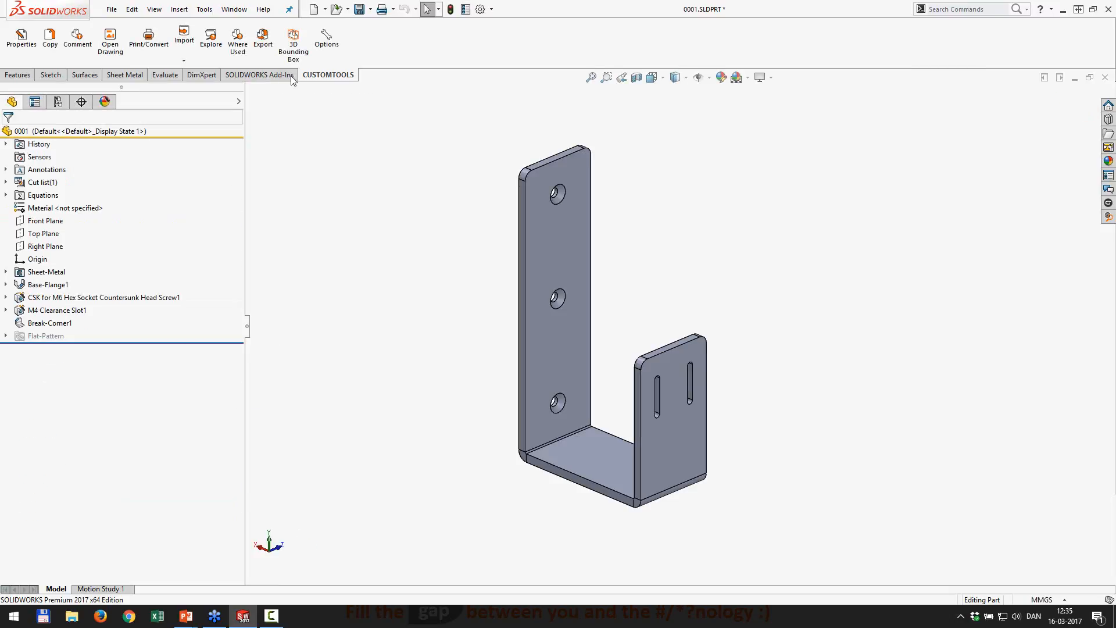
# Step: Examine the values of the hierarchical Item Category lookup list in the profile options and close it without changes
pyautogui.click(326, 39)
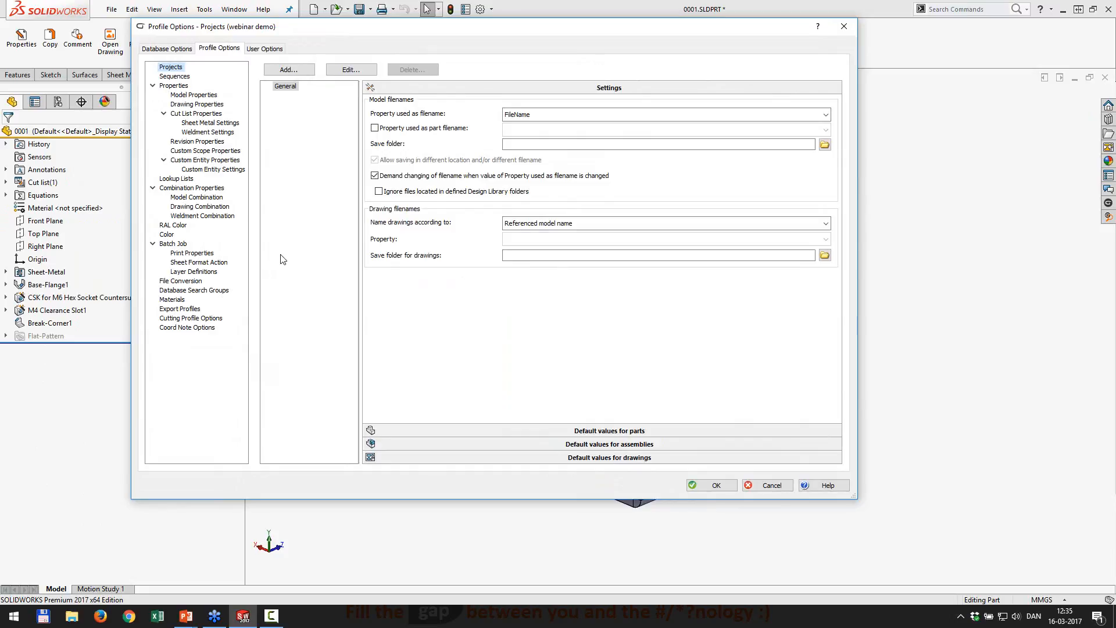
pyautogui.click(176, 179)
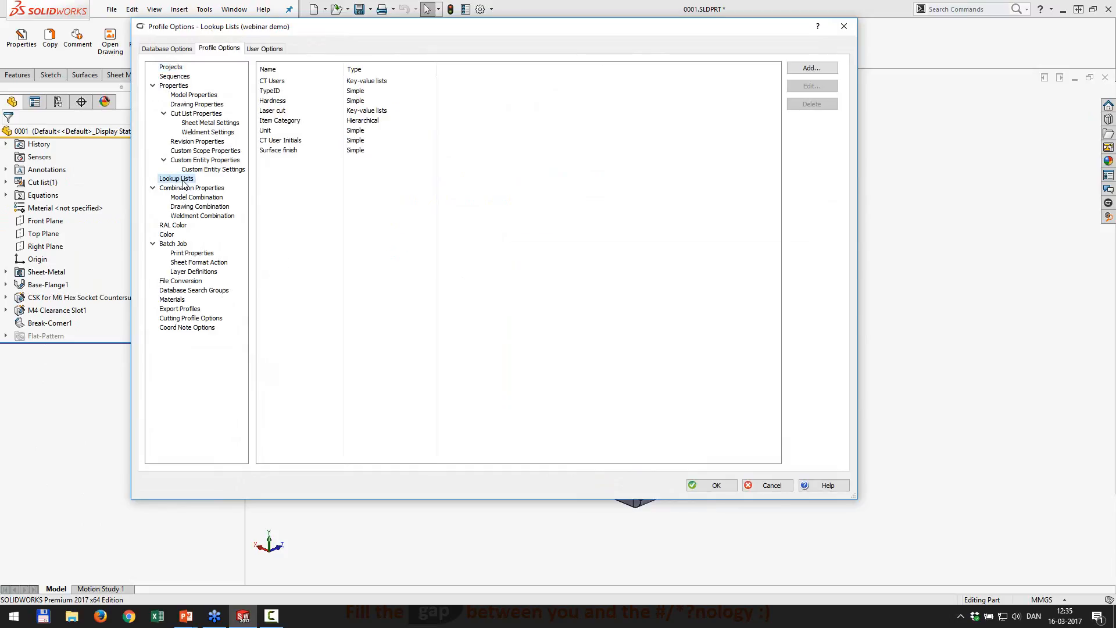
pyautogui.click(287, 127)
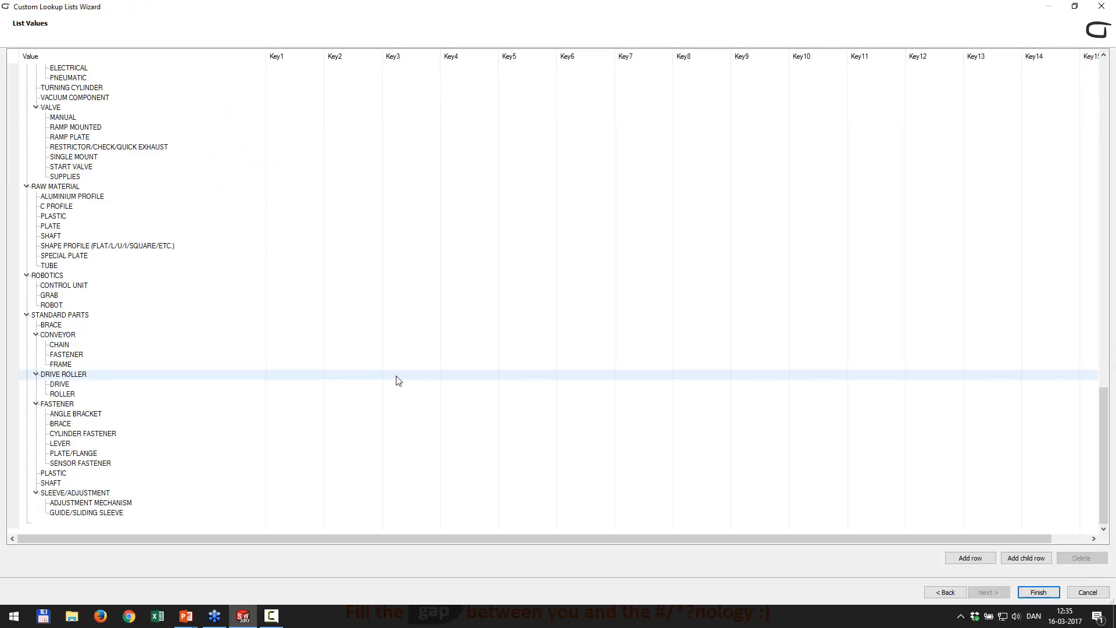
pyautogui.click(1076, 9)
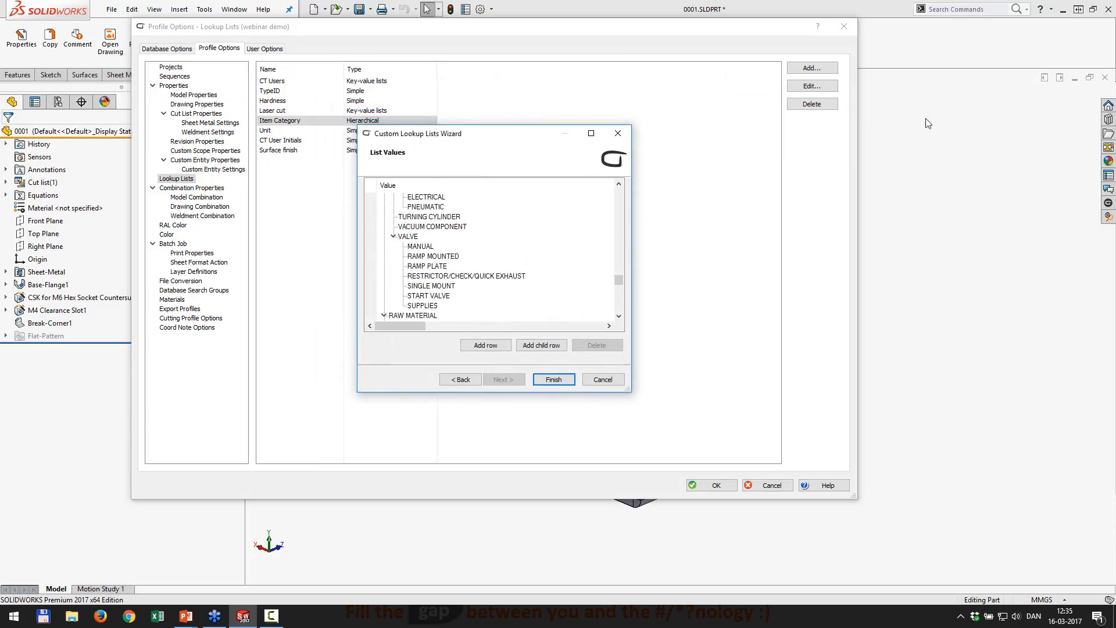
pyautogui.moveTo(510, 138); pyautogui.dragTo(525, 150)
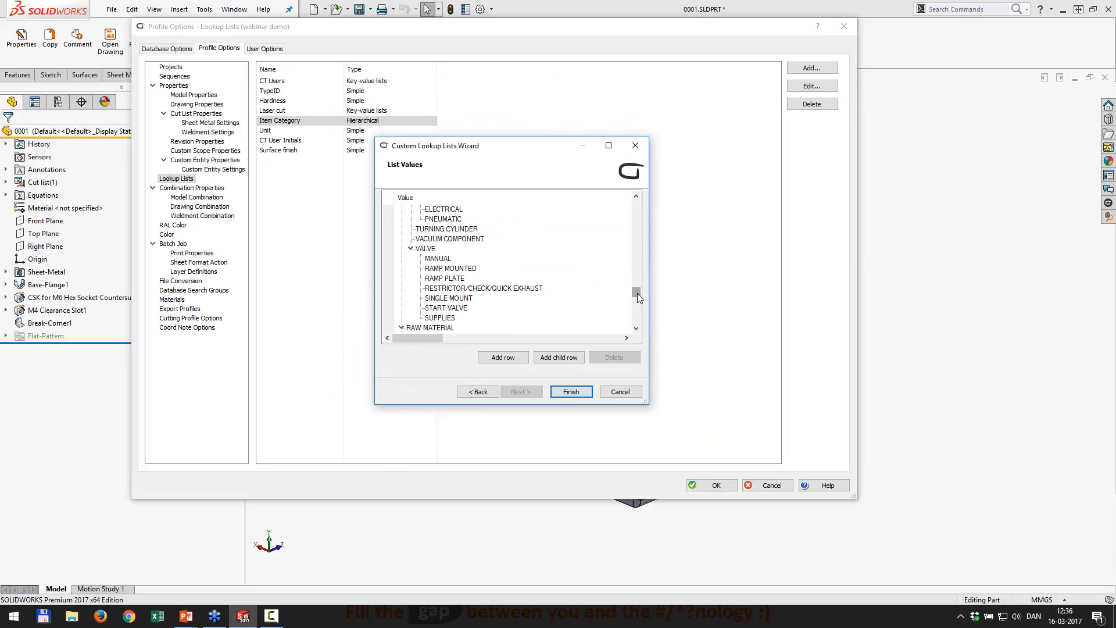
pyautogui.moveTo(637, 293); pyautogui.dragTo(638, 207)
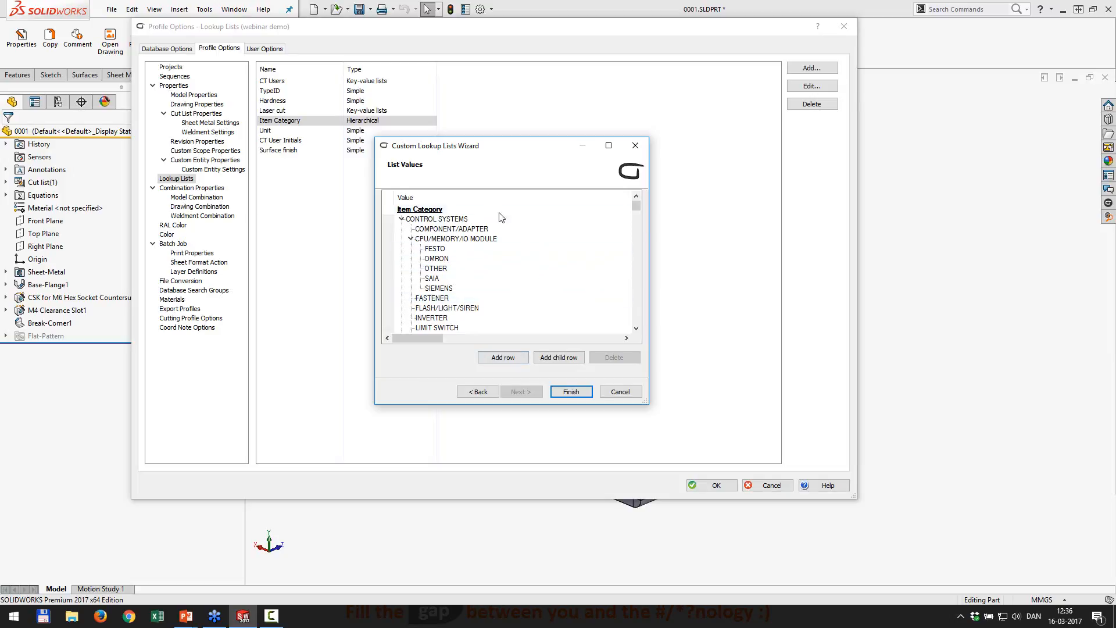
pyautogui.click(620, 393)
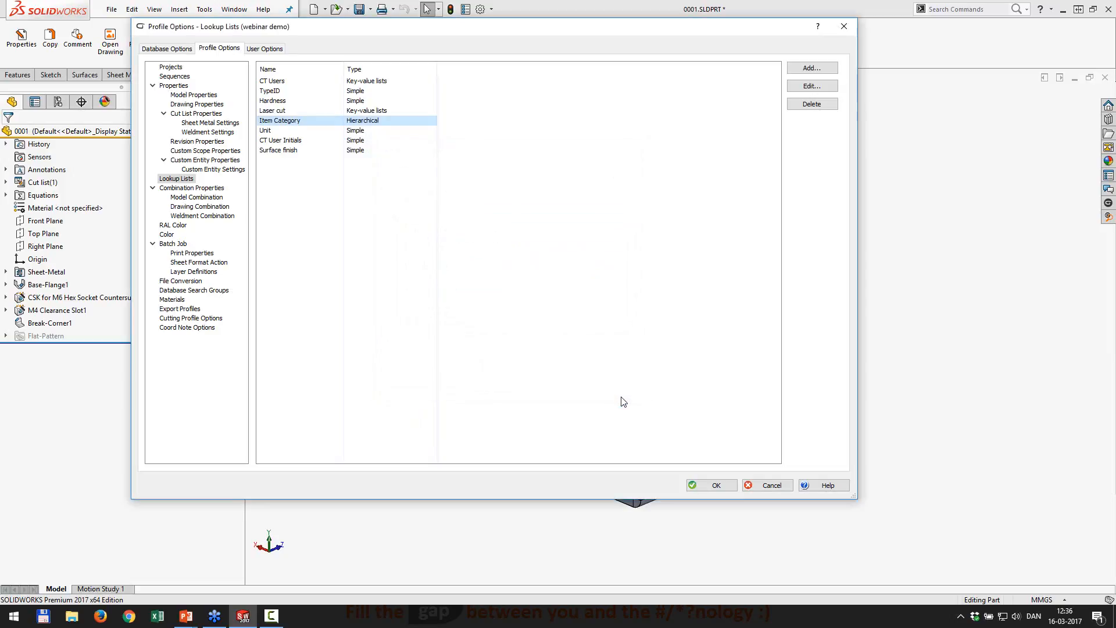
# Step: Start a new user-specified lookup list named CAR with the Hierarchical list type
pyautogui.click(818, 69)
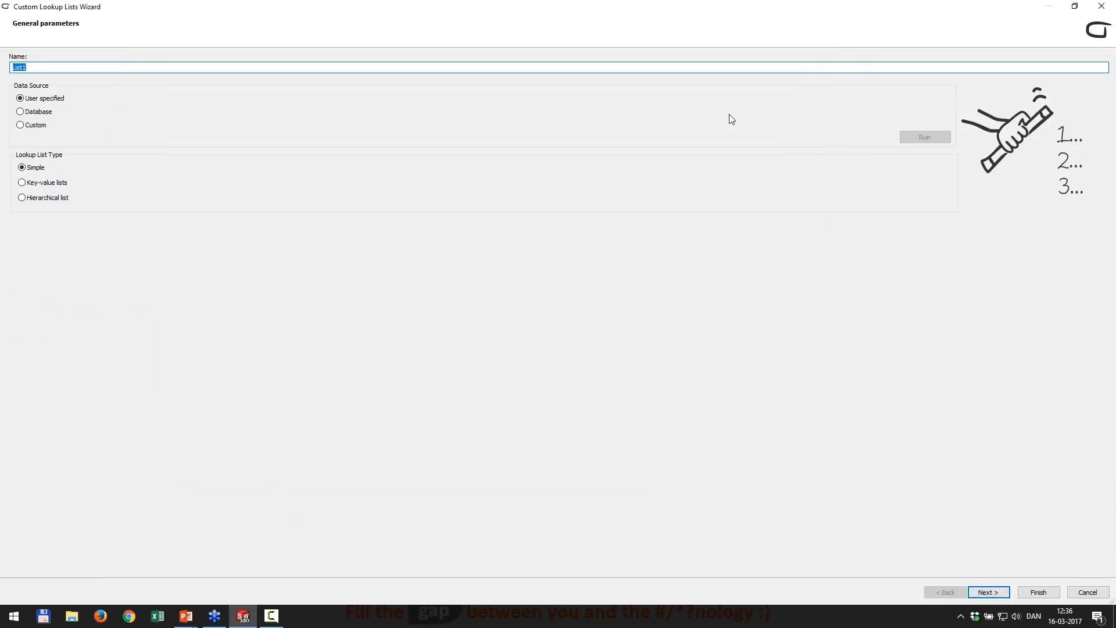
pyautogui.click(1075, 6)
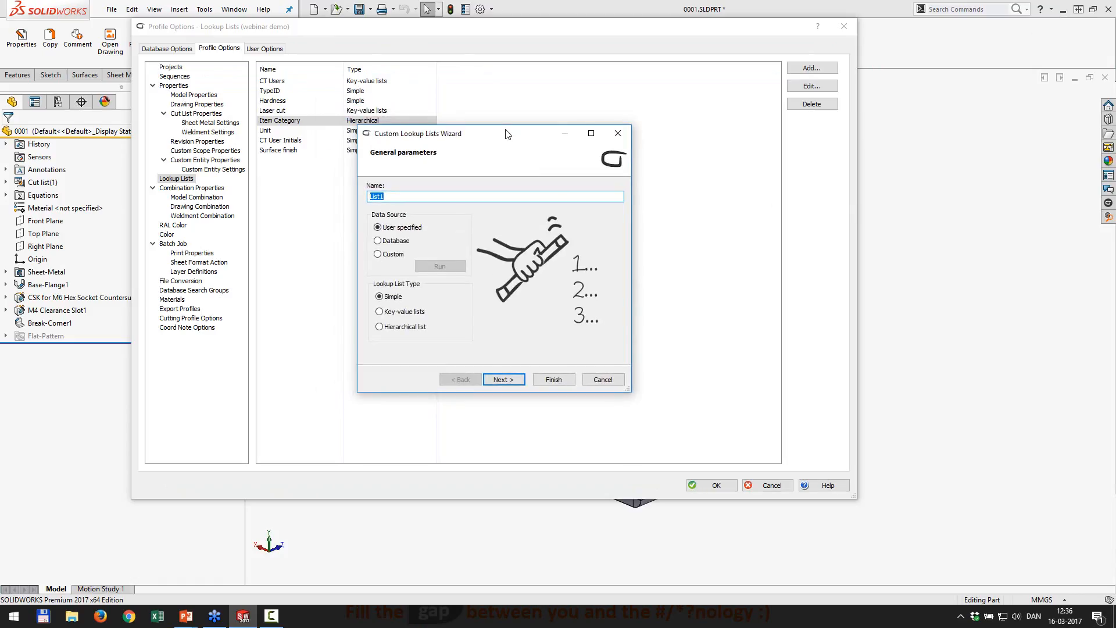
pyautogui.moveTo(506, 133); pyautogui.dragTo(547, 135)
pyautogui.write('CAR')
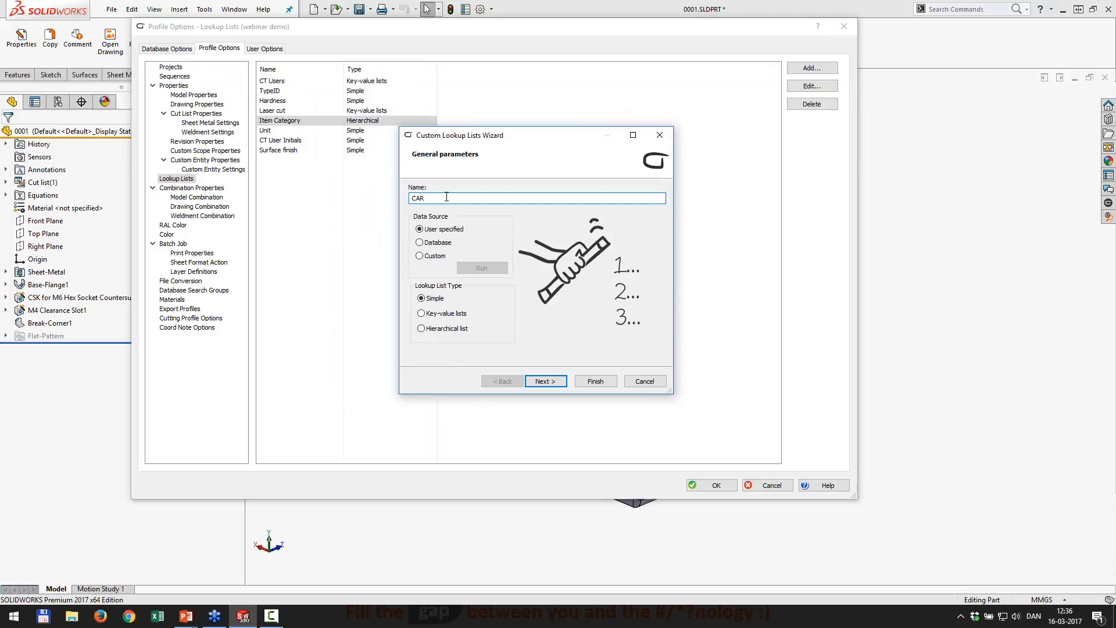
pyautogui.click(421, 329)
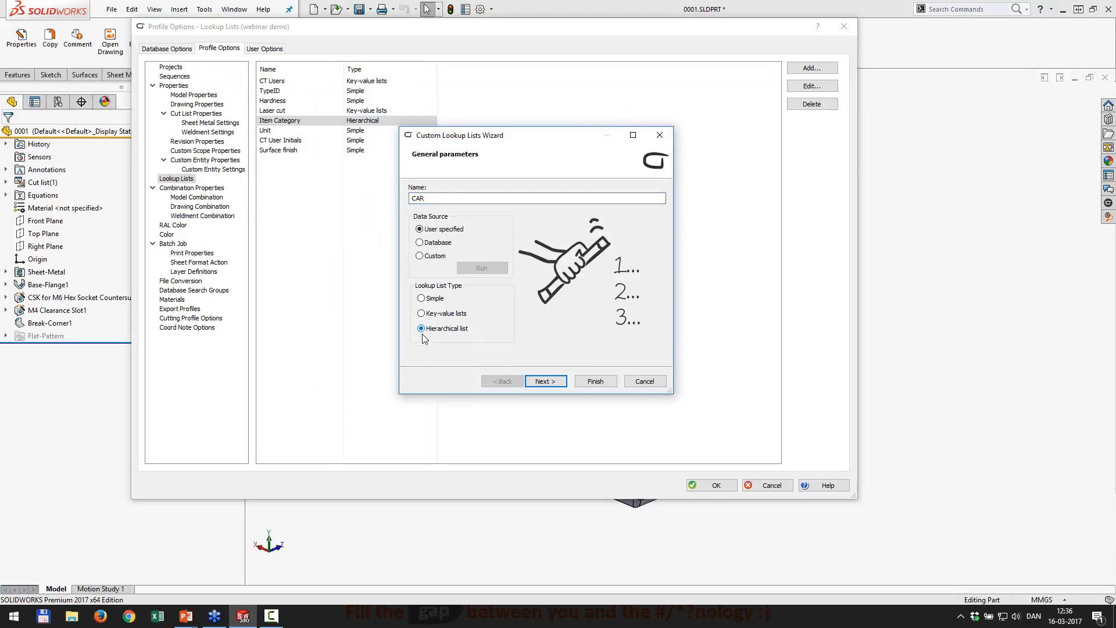
pyautogui.click(553, 382)
# Step: Add the top-level values Regular car and Super car to the CAR list
pyautogui.click(452, 209)
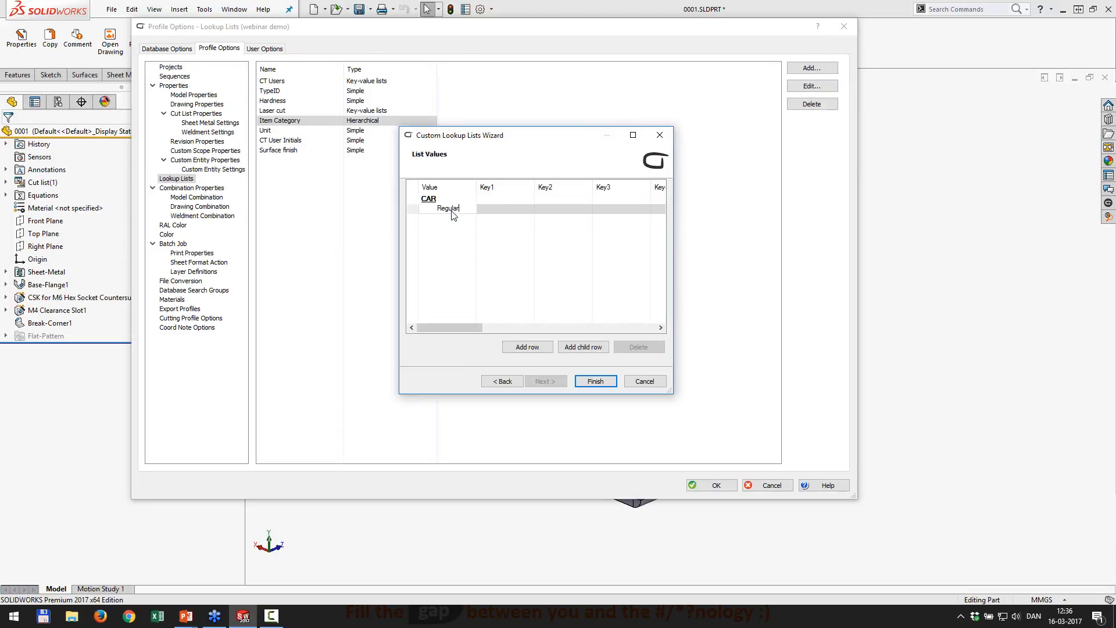
pyautogui.press('Return')
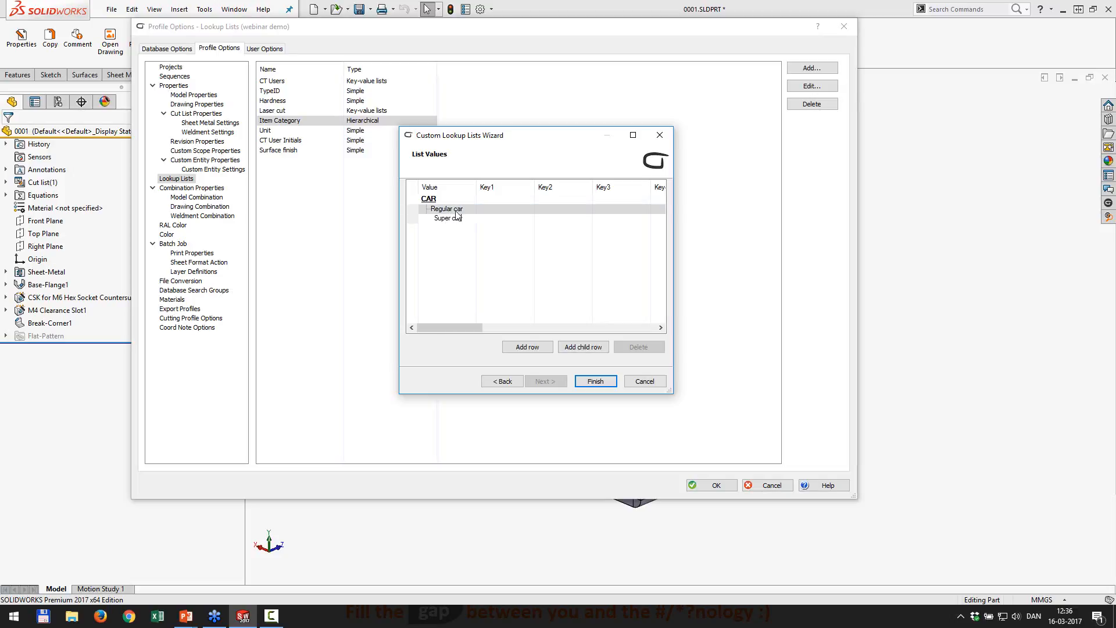
pyautogui.press('Return')
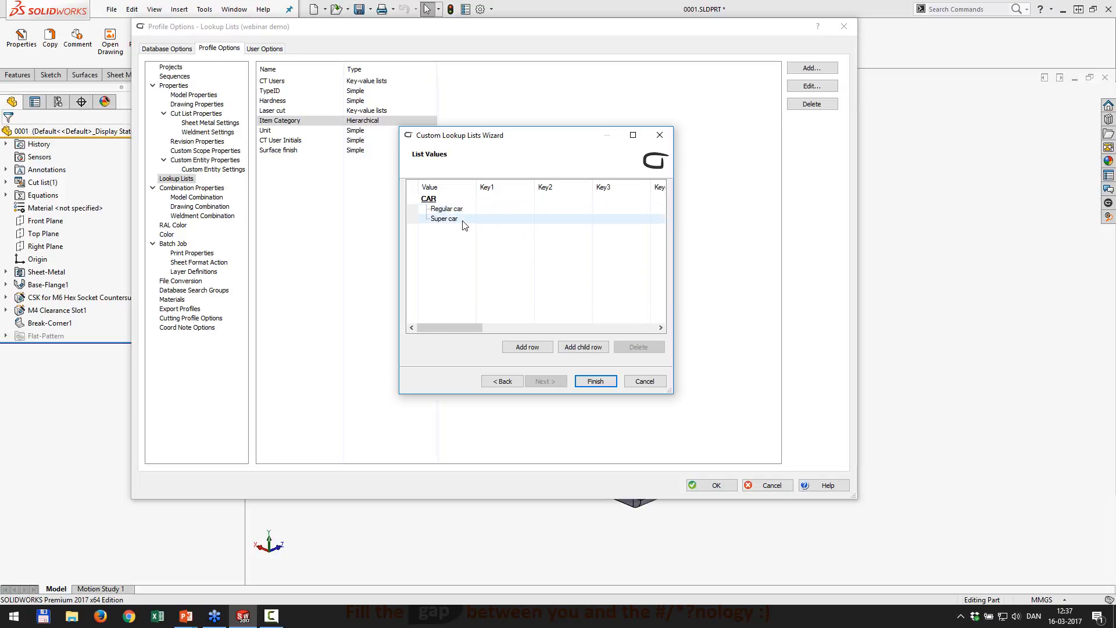
# Step: Add the child value Ferrari beneath Regular car and the child value Saab beneath Super car
pyautogui.doubleClick(466, 209)
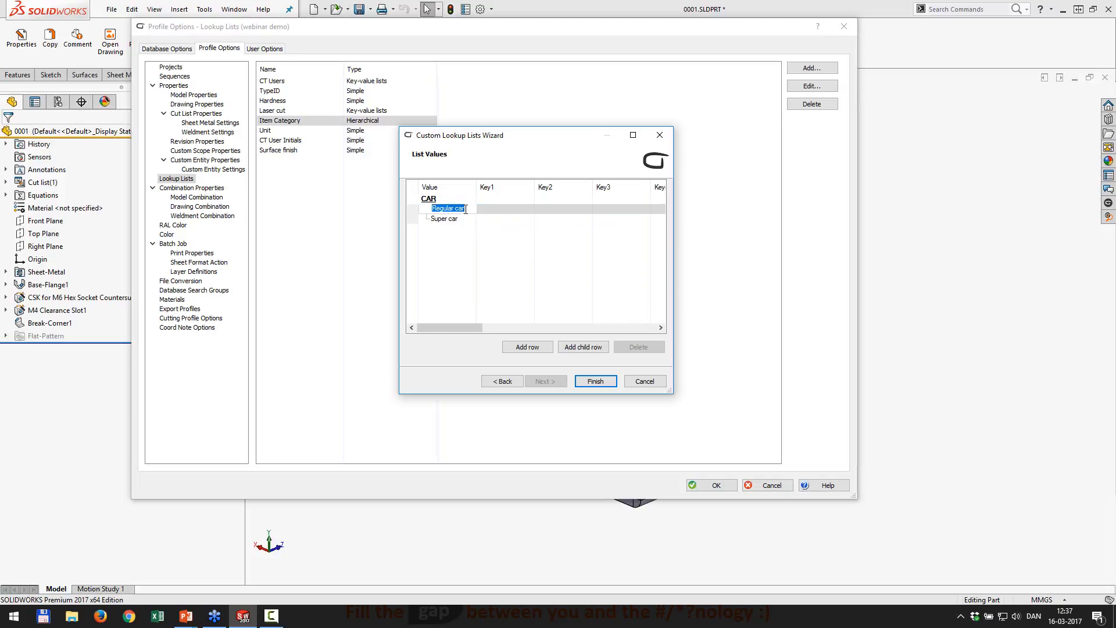
pyautogui.click(577, 347)
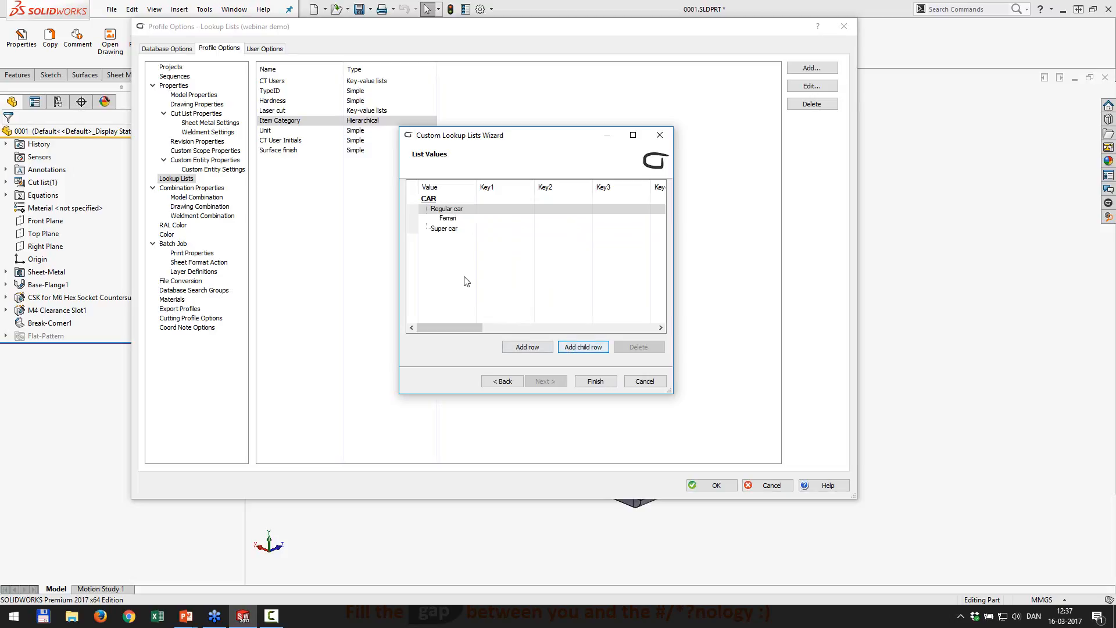
pyautogui.doubleClick(463, 229)
pyautogui.click(599, 349)
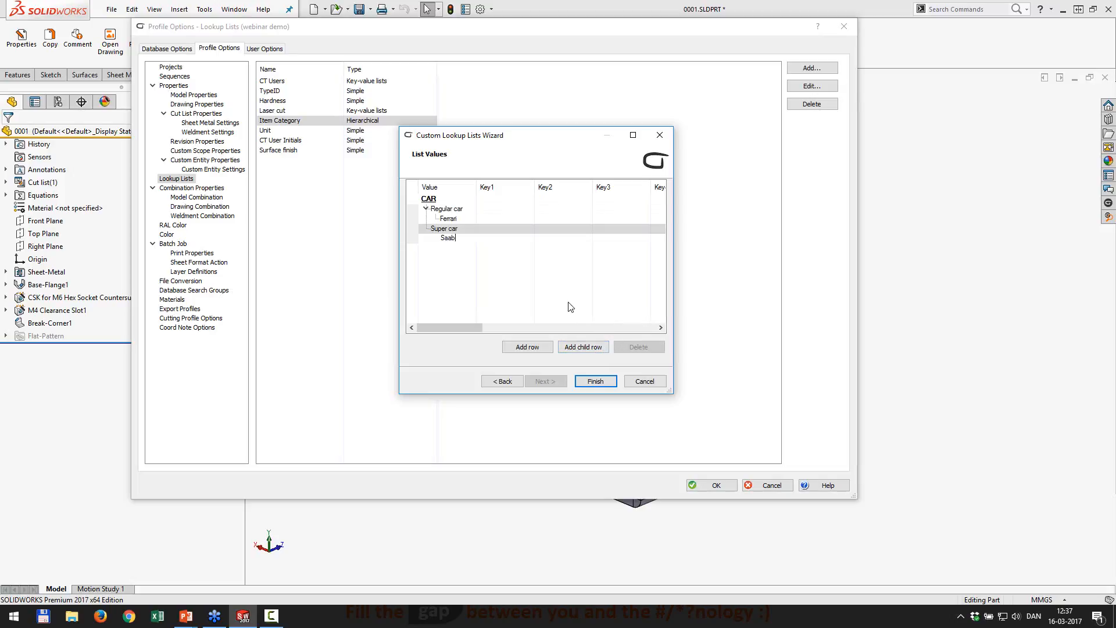
pyautogui.click(485, 211)
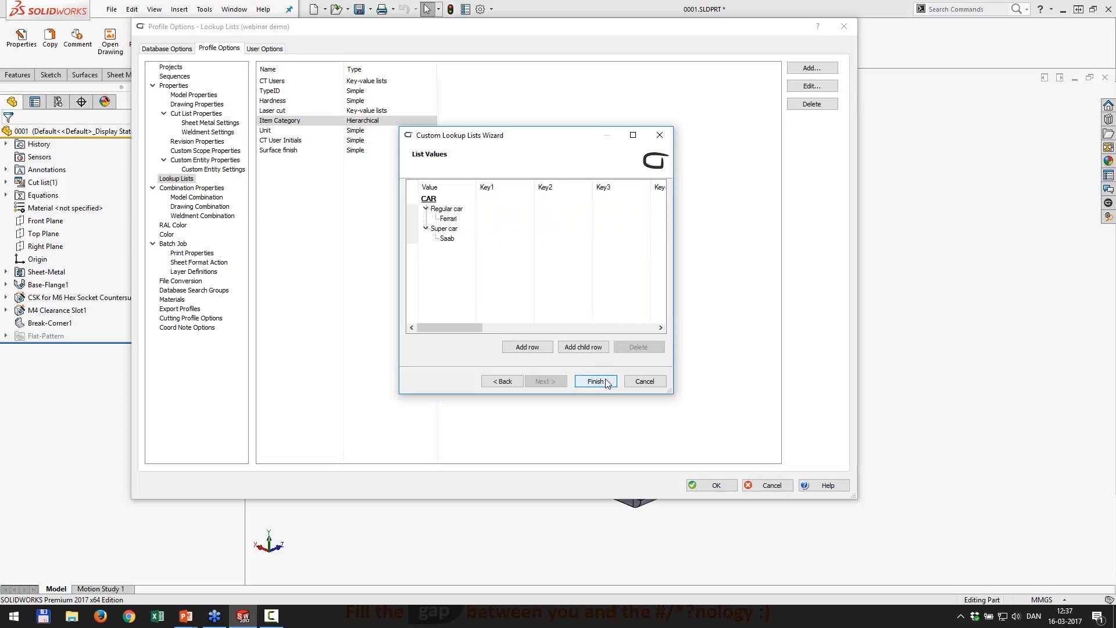
# Step: Add the child values 111 and 22 beneath Saab in the CAR list
pyautogui.click(465, 239)
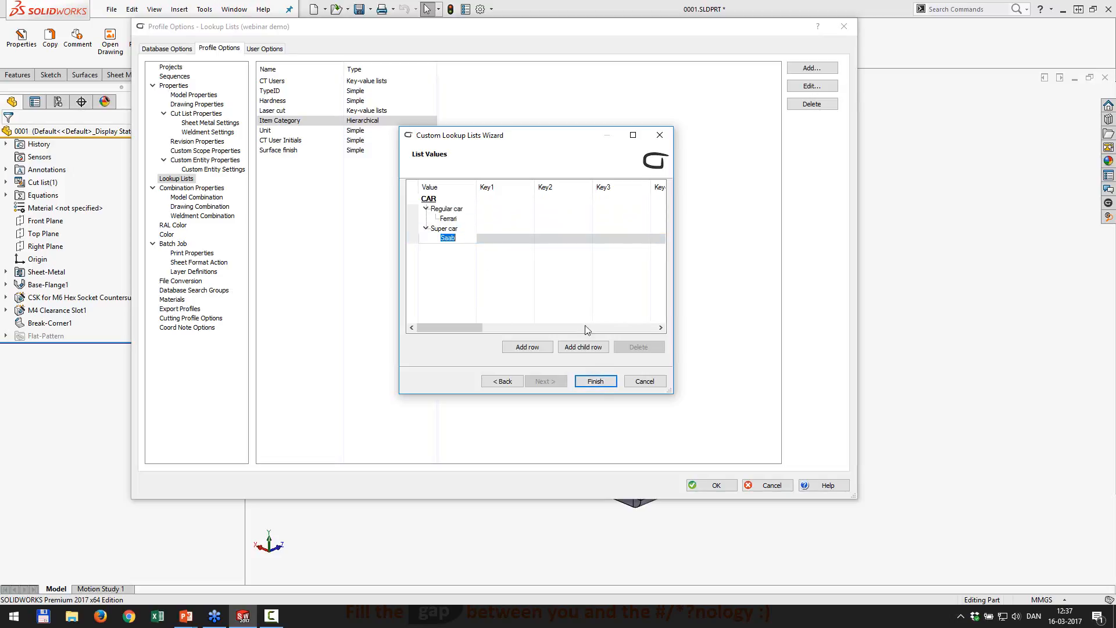
pyautogui.click(586, 349)
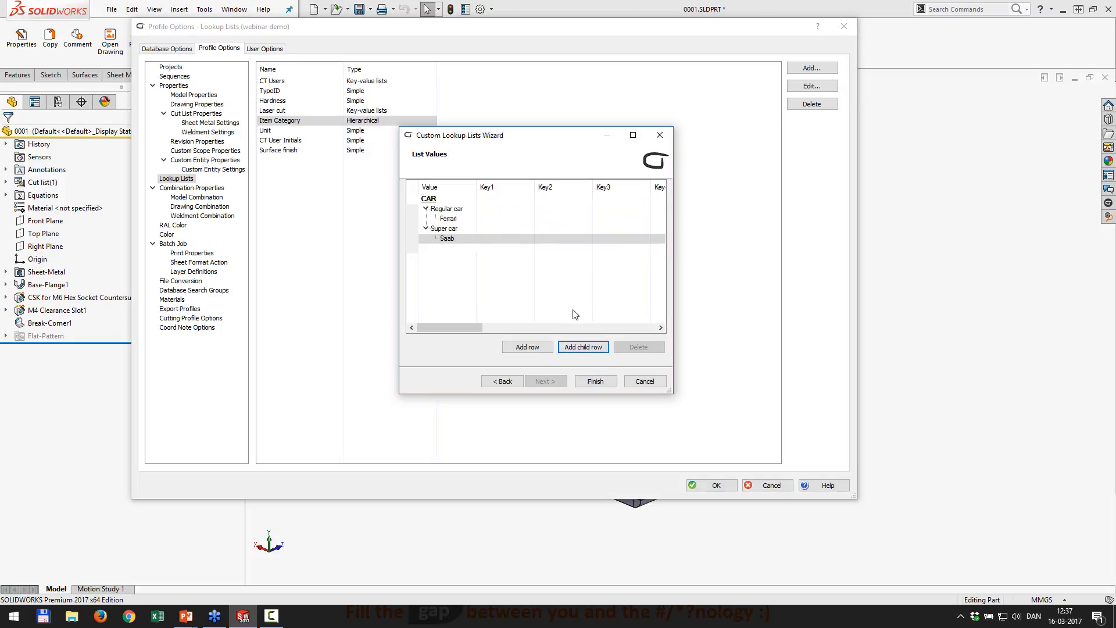
pyautogui.write('111')
pyautogui.press('Return')
pyautogui.click(487, 264)
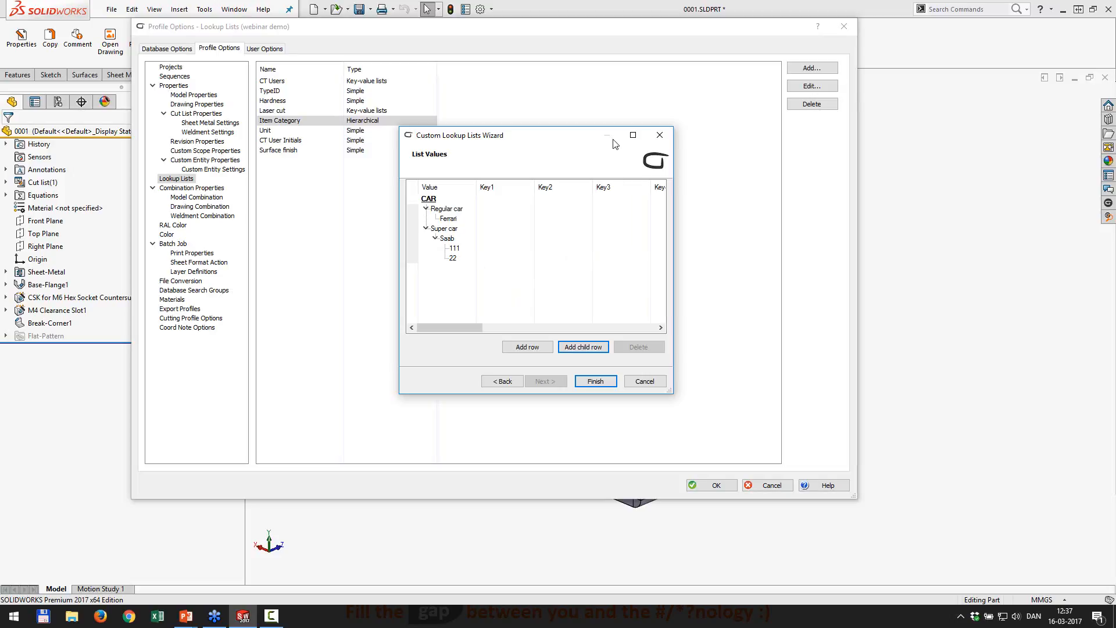
# Step: Examine the key columns available for the CAR list and discard the new list without saving it
pyautogui.click(633, 134)
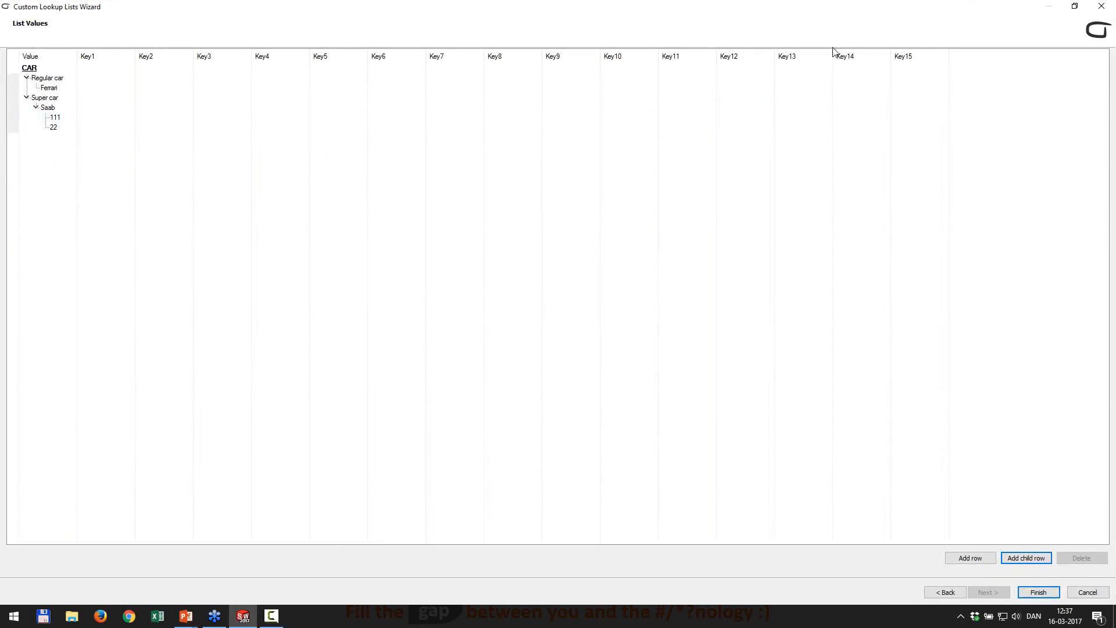
pyautogui.click(1101, 6)
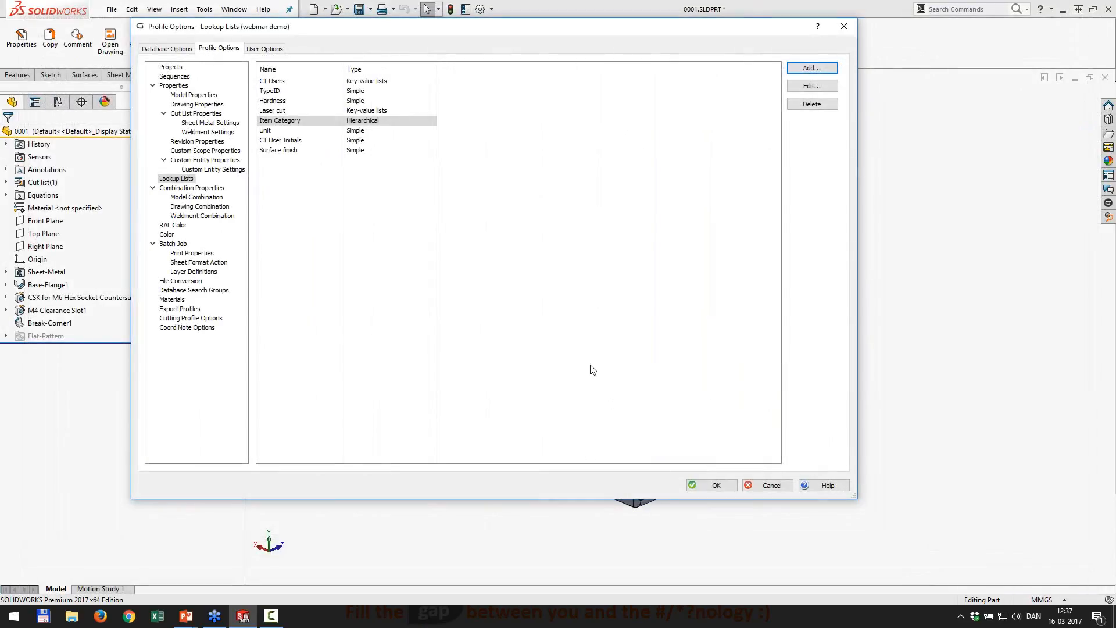
pyautogui.click(563, 312)
pyautogui.click(282, 121)
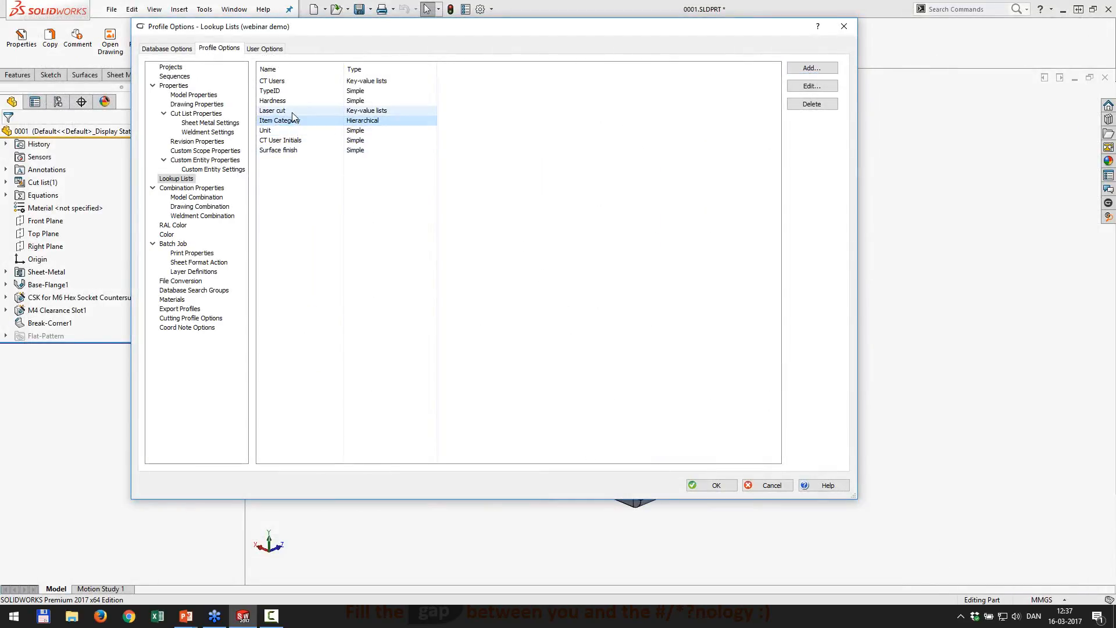
# Step: Change the type of the Description 1 model property to Combobox
pyautogui.click(206, 96)
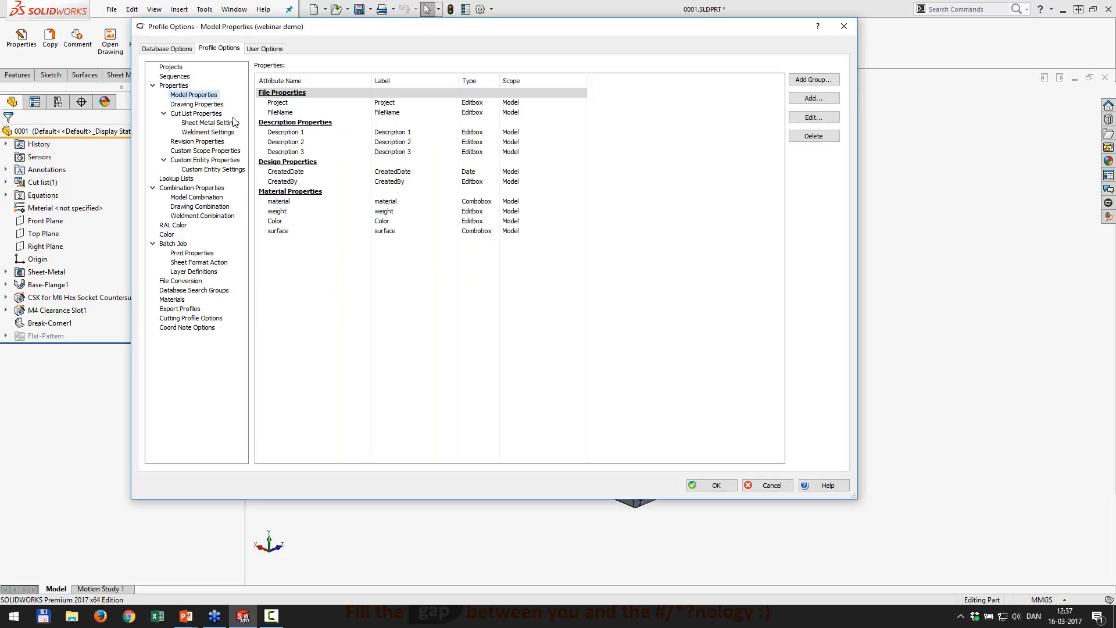
pyautogui.doubleClick(295, 134)
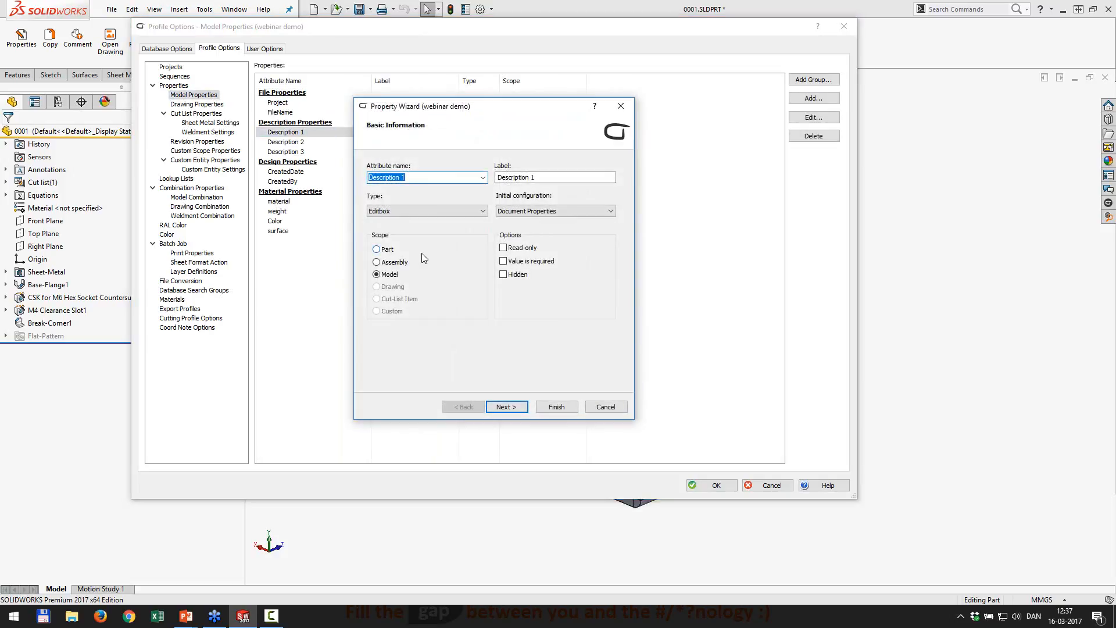
pyautogui.click(391, 217)
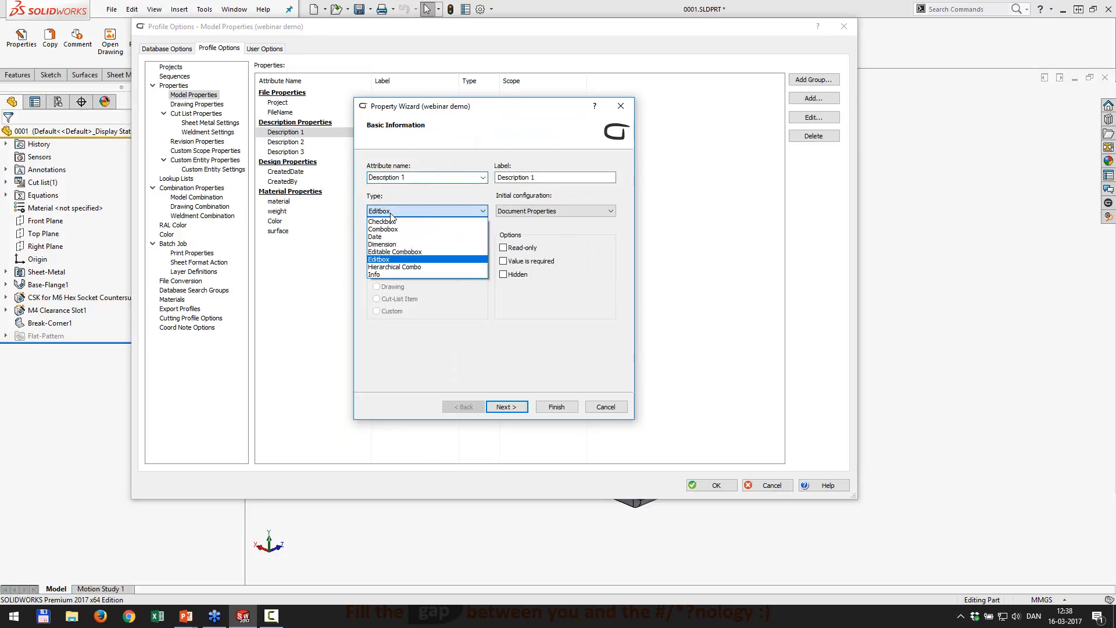
pyautogui.click(393, 230)
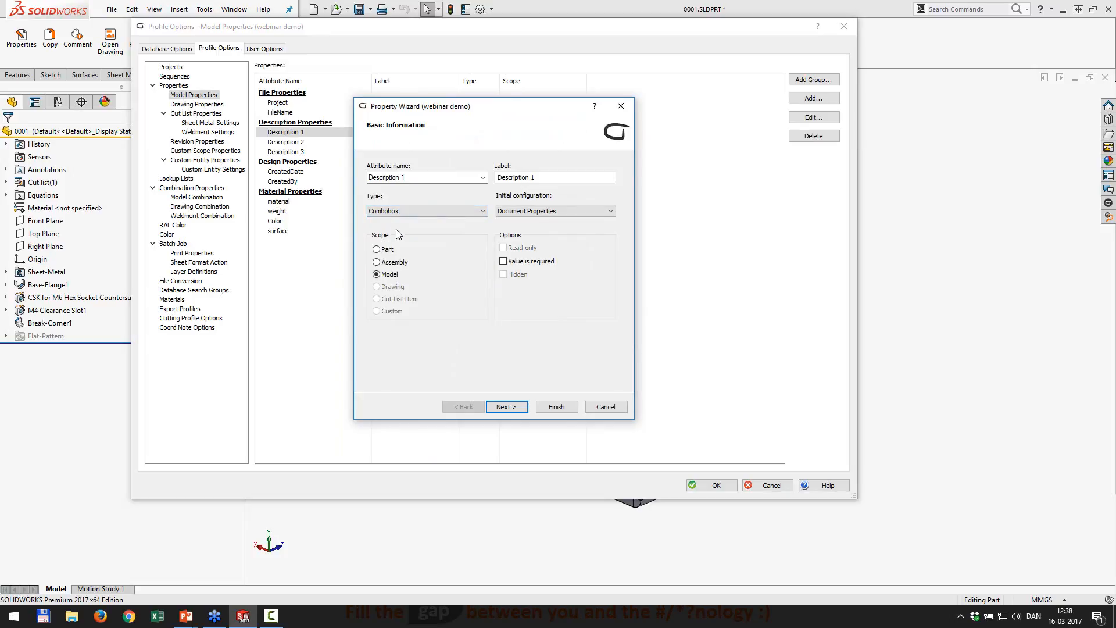
# Step: Assign the Item Category lookup list to the Description 1 combobox and finish the property definition
pyautogui.click(517, 408)
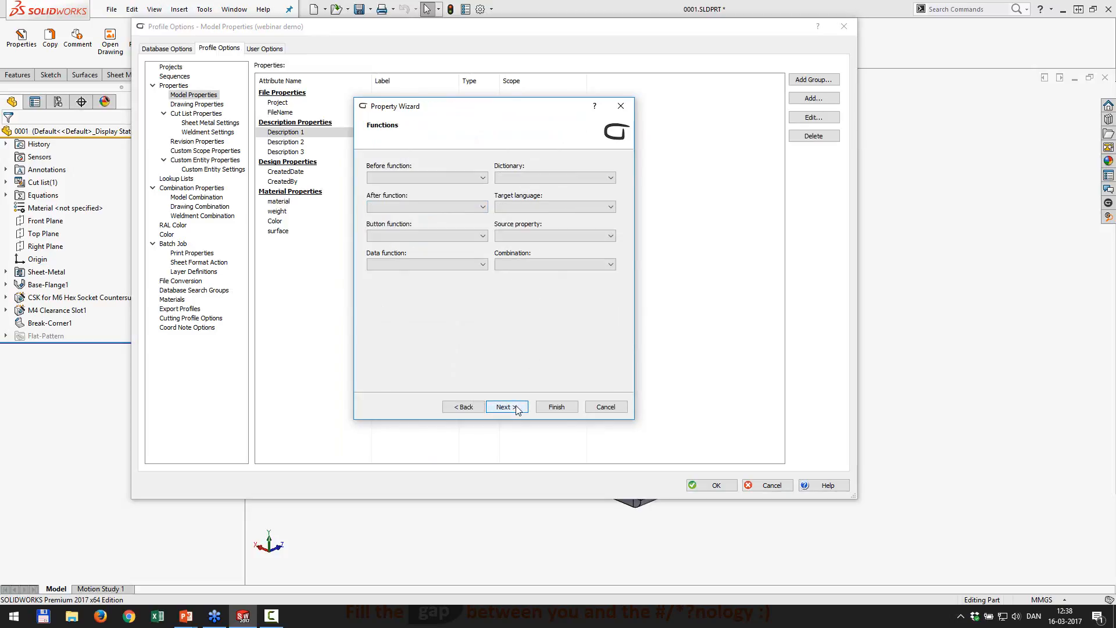
pyautogui.click(510, 409)
pyautogui.click(514, 410)
pyautogui.click(513, 410)
pyautogui.click(513, 410)
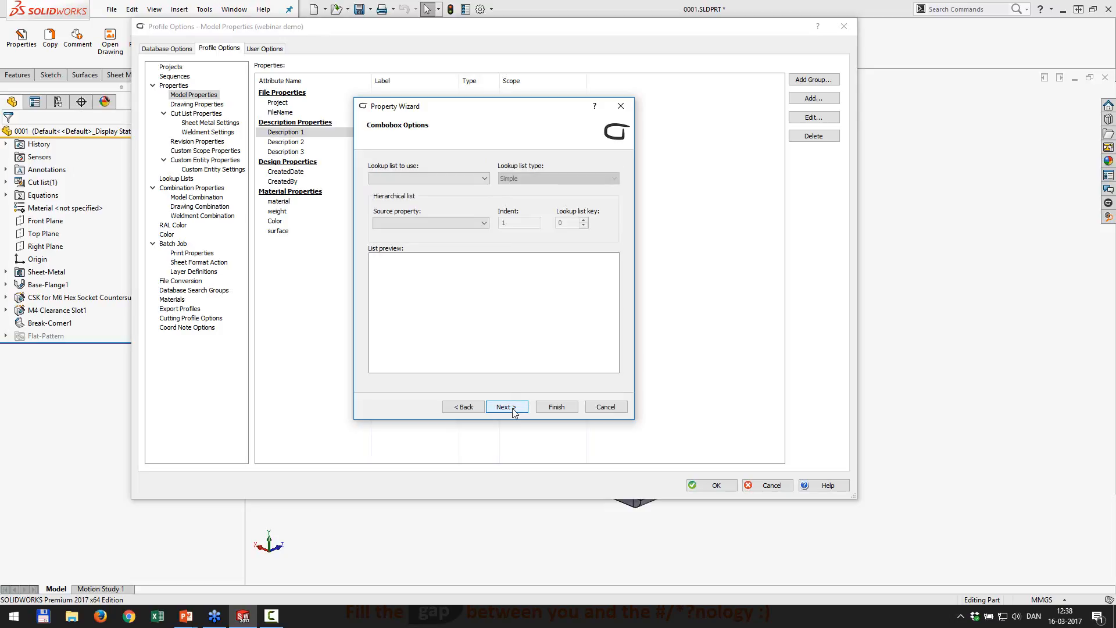
pyautogui.click(451, 179)
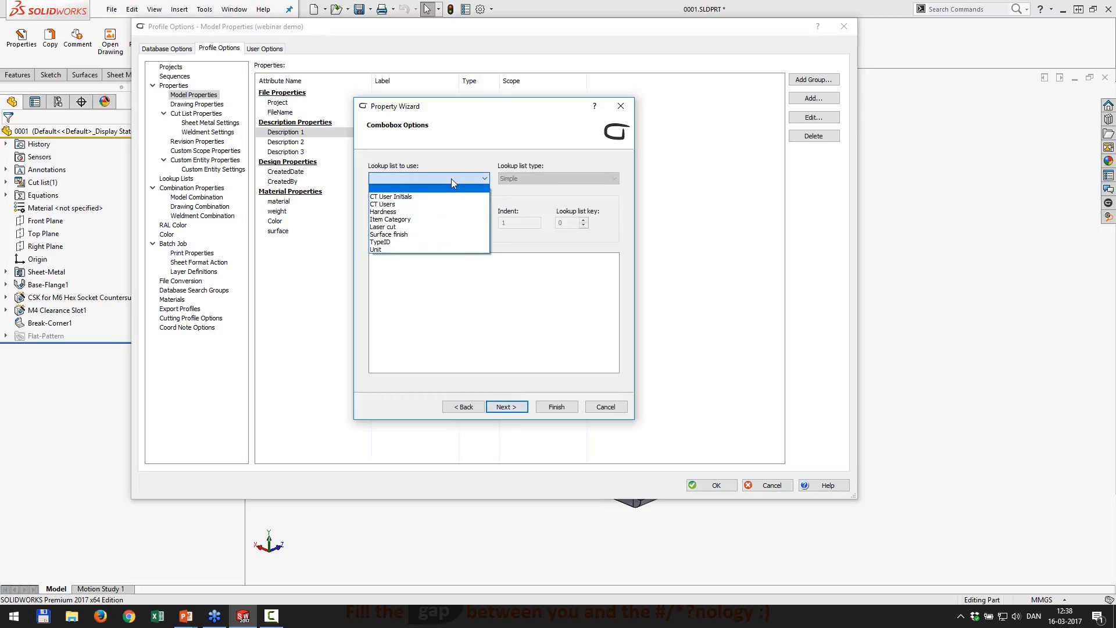
pyautogui.click(450, 220)
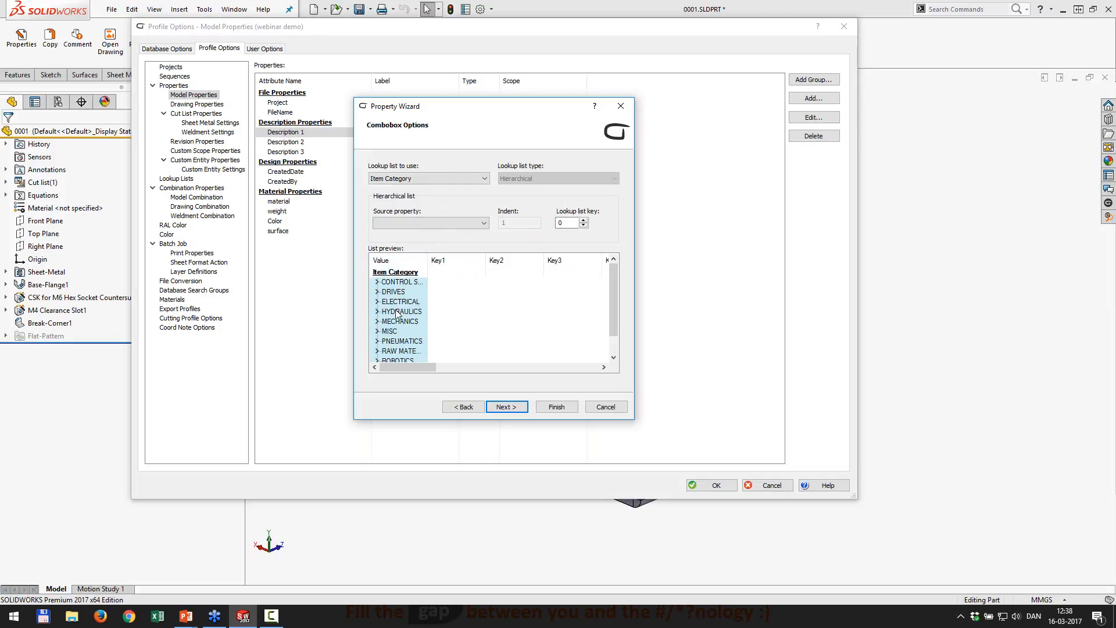
pyautogui.moveTo(612, 274)
pyautogui.mouseDown()
pyautogui.moveTo(613, 295)
pyautogui.moveTo(615, 267)
pyautogui.mouseUp()
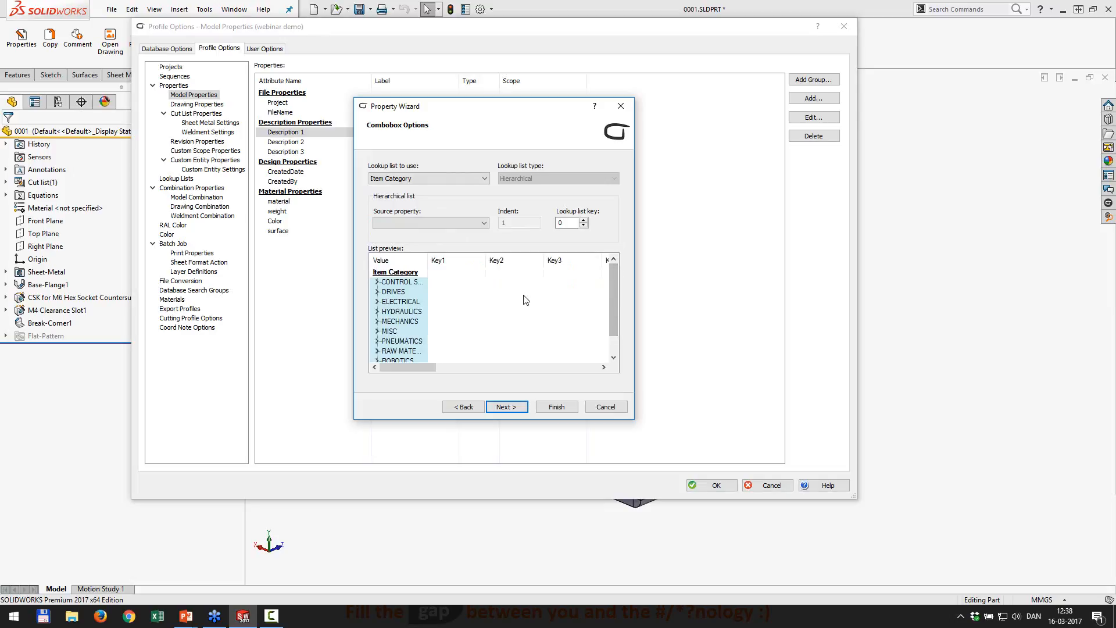
pyautogui.click(559, 407)
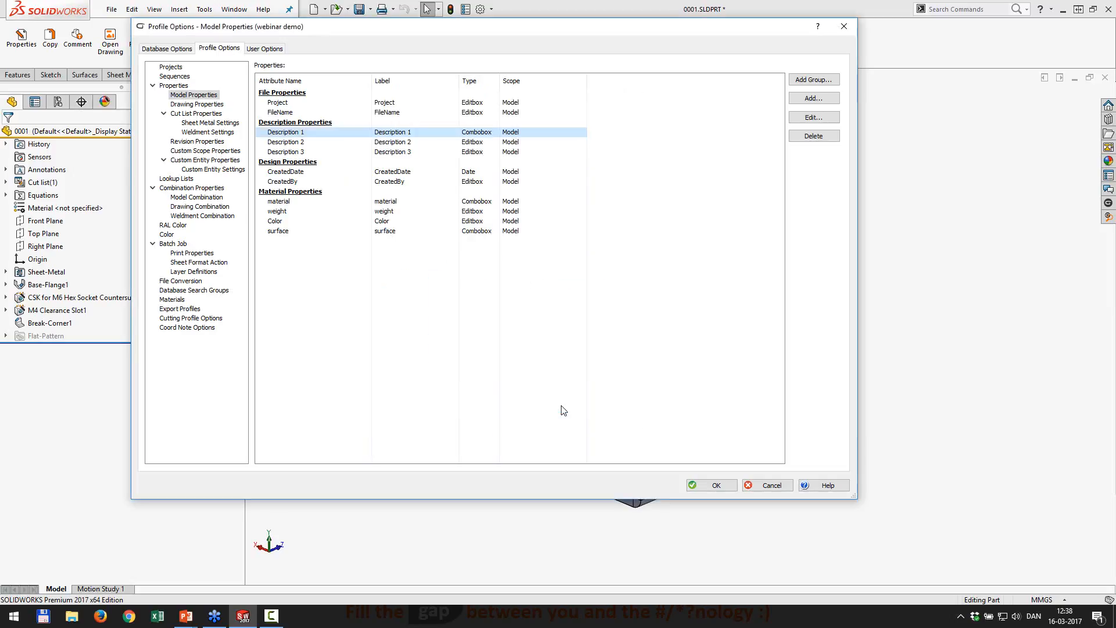
# Step: Change the type of the Description 2 model property to Combobox
pyautogui.doubleClick(288, 143)
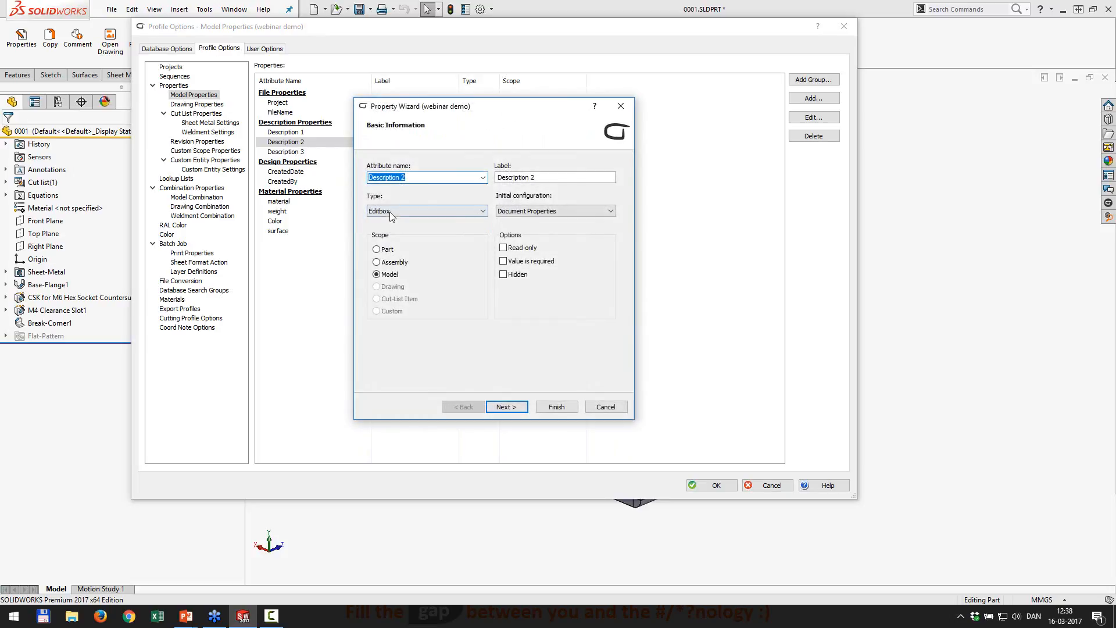
pyautogui.click(390, 211)
pyautogui.click(395, 230)
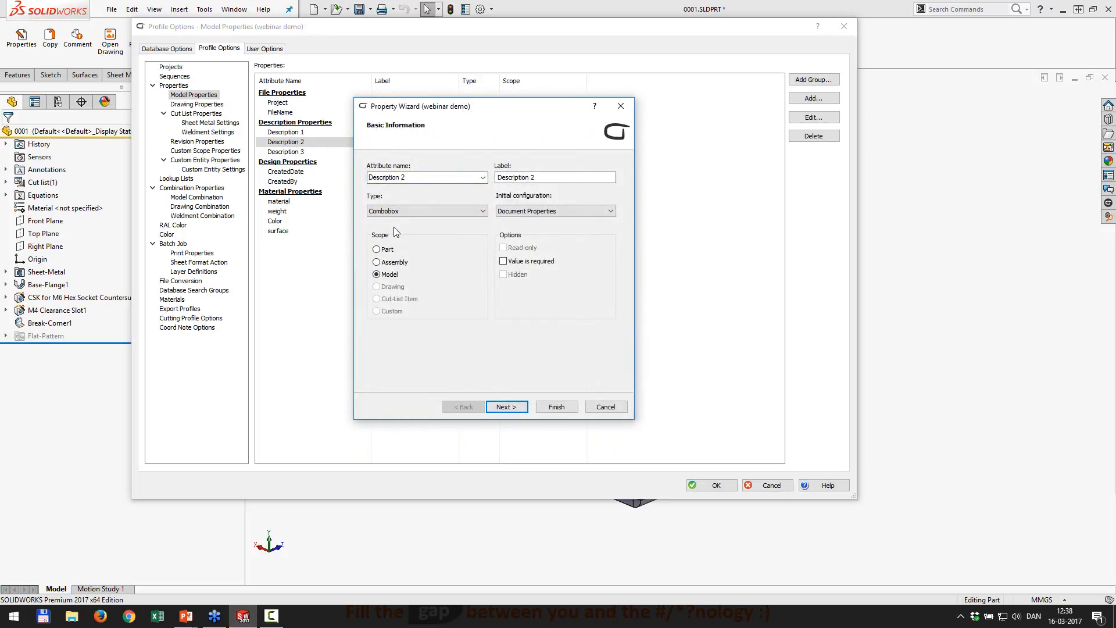
# Step: Assign the Item Category lookup list to Description 2 with Description 1 as its source property, and finish the property definition
pyautogui.click(515, 409)
pyautogui.click(515, 410)
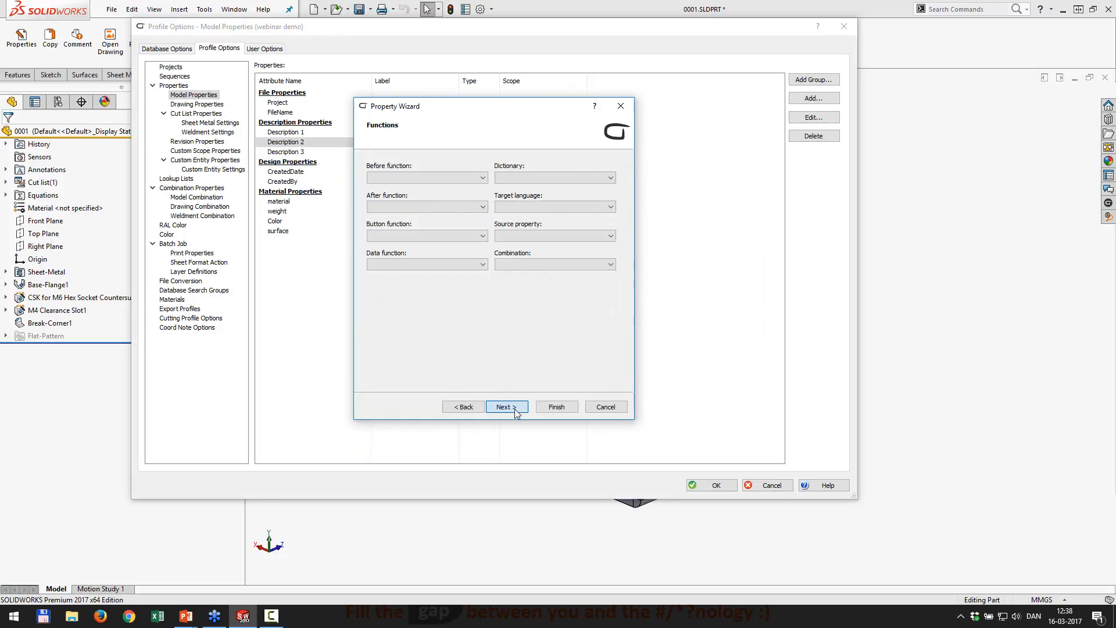
pyautogui.click(515, 410)
pyautogui.click(515, 409)
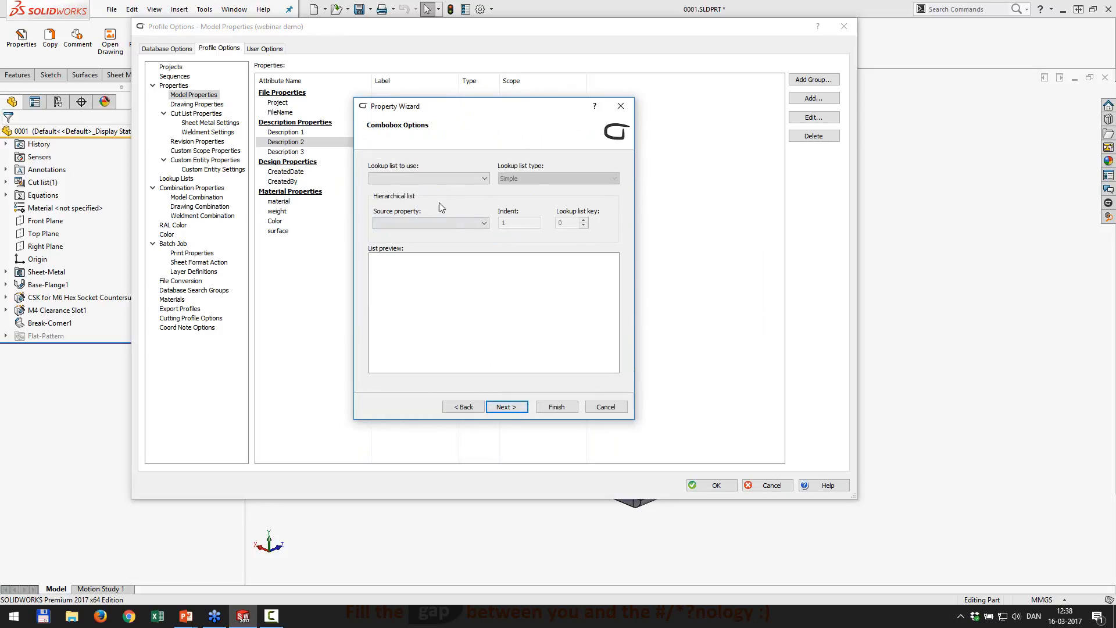
pyautogui.click(432, 179)
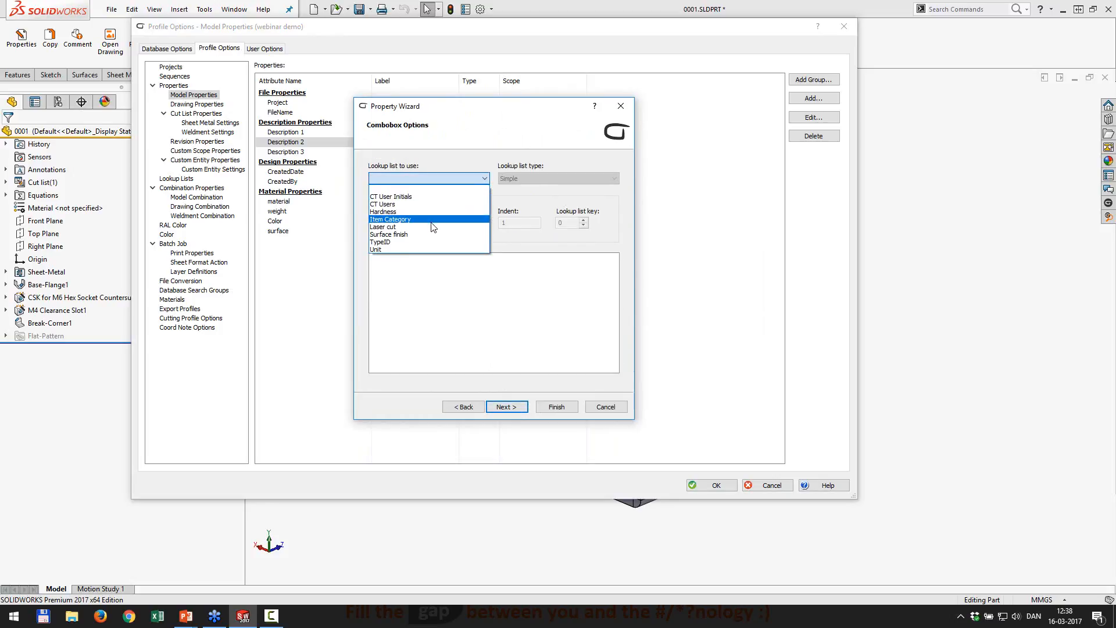
pyautogui.click(430, 220)
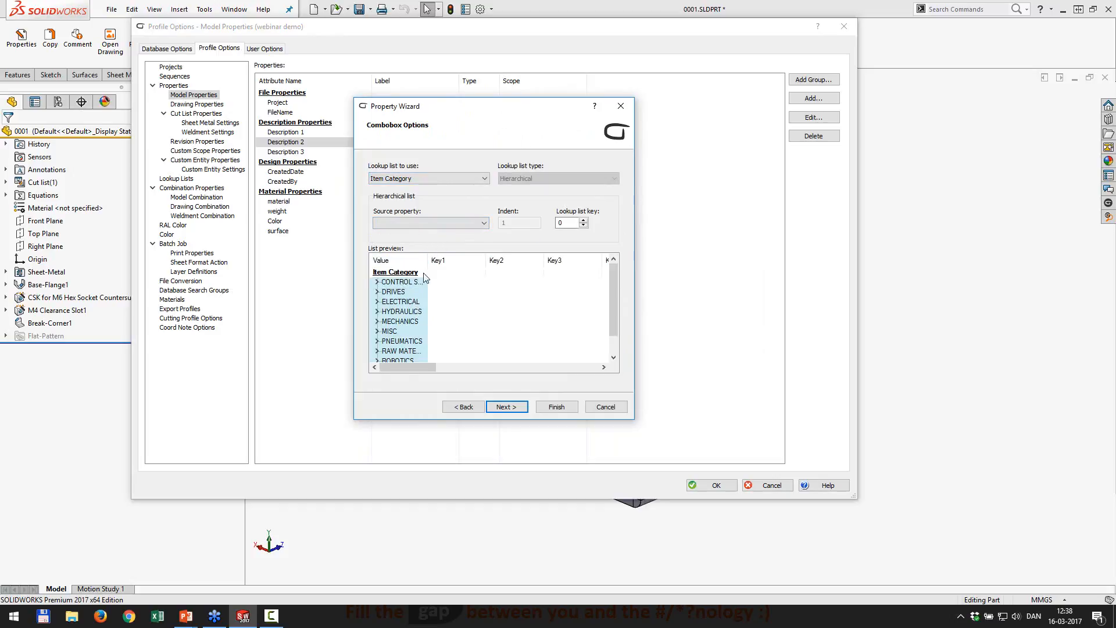
pyautogui.click(410, 222)
pyautogui.click(407, 241)
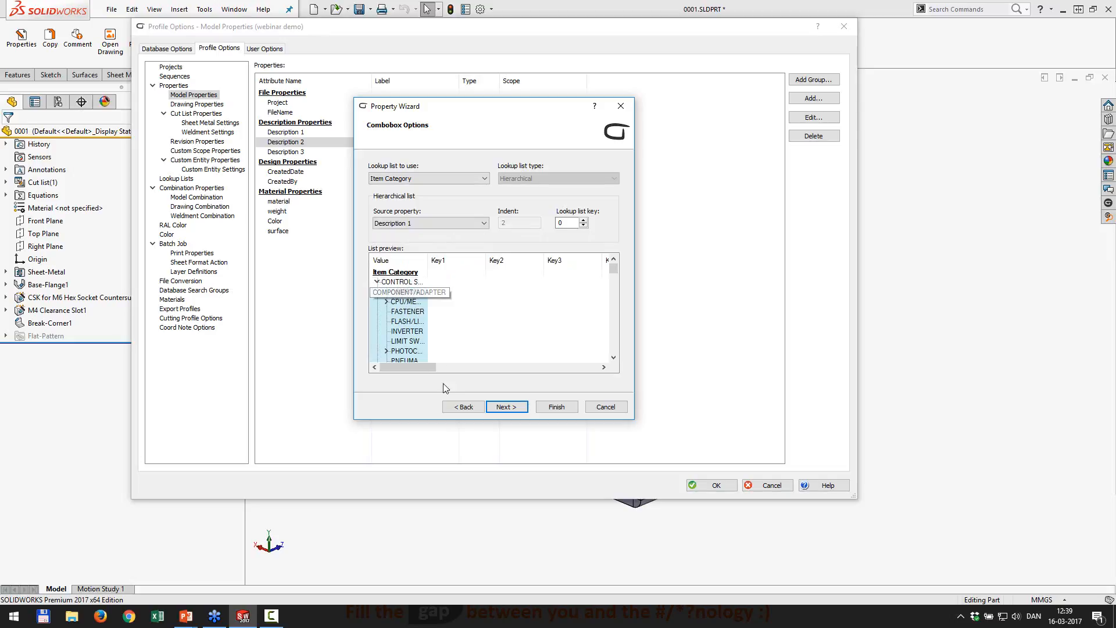
pyautogui.click(562, 408)
# Step: Change the type of the Description 3 model property to Combobox and proceed to its combobox options
pyautogui.doubleClick(290, 152)
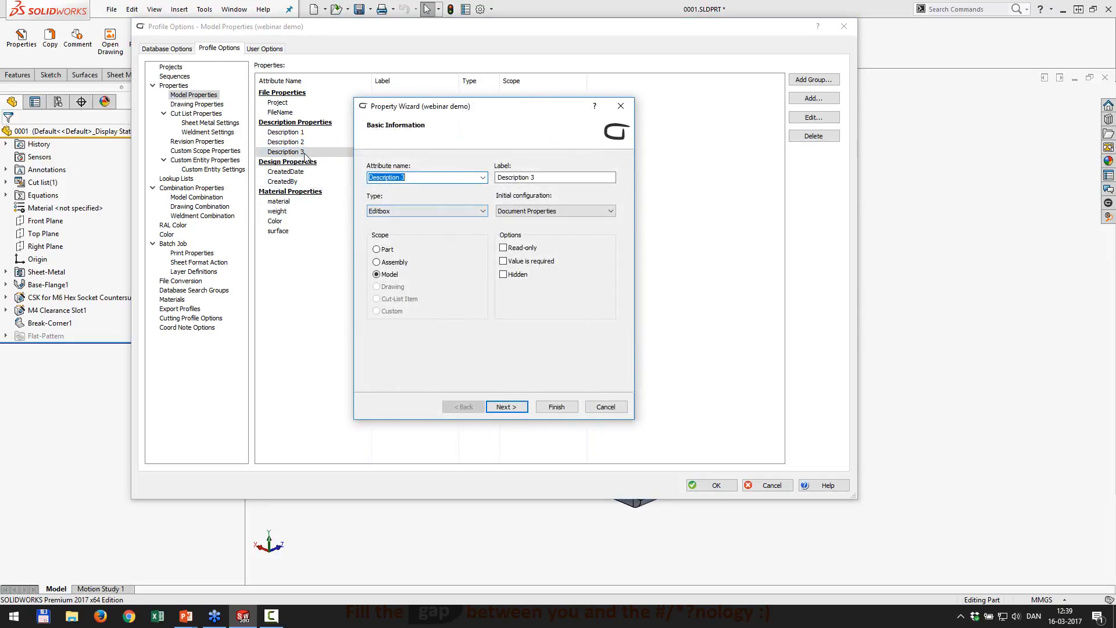
pyautogui.click(434, 229)
pyautogui.click(510, 408)
pyautogui.click(511, 408)
pyautogui.click(511, 408)
pyautogui.click(512, 409)
# Step: Assign the Item Category lookup list to Description 3 with Description 2 as its source property, and save the profile options
pyautogui.click(448, 181)
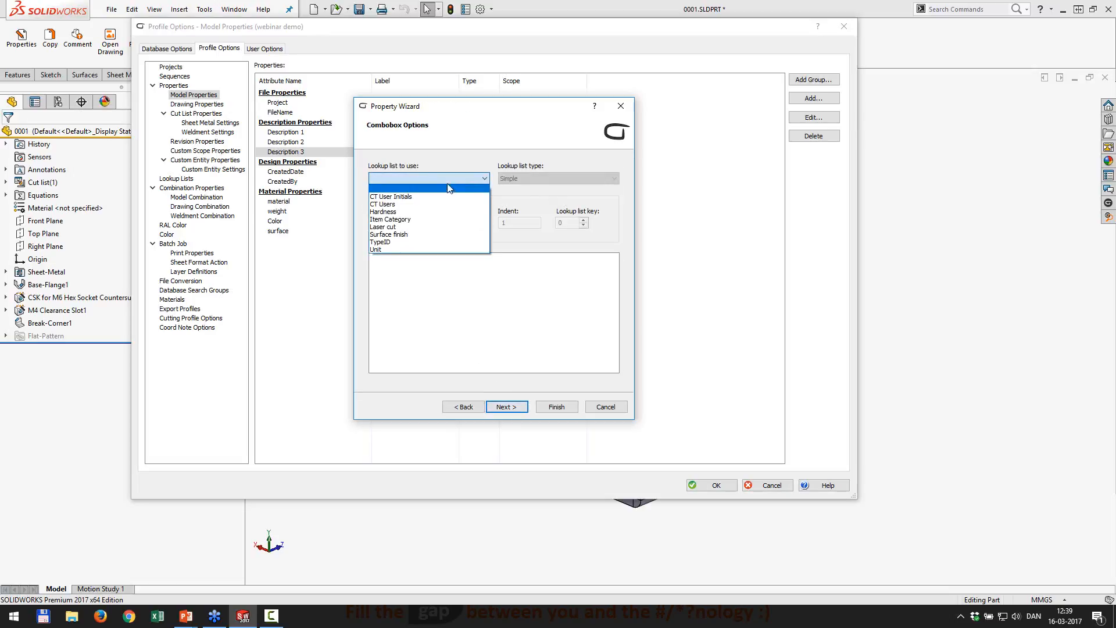
pyautogui.click(448, 221)
pyautogui.click(449, 222)
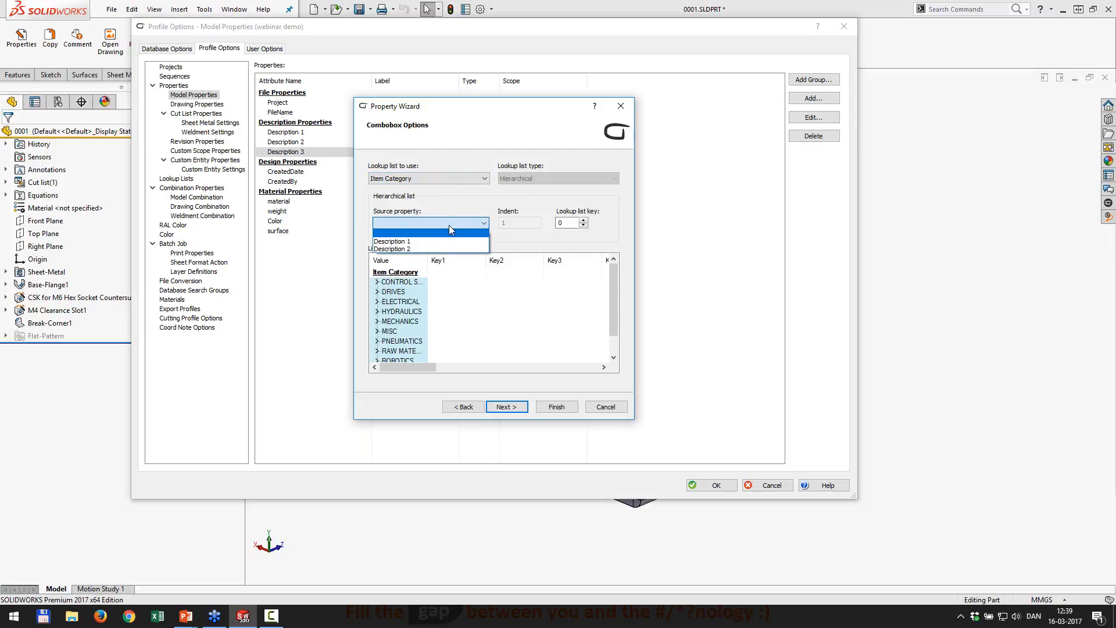
pyautogui.click(404, 250)
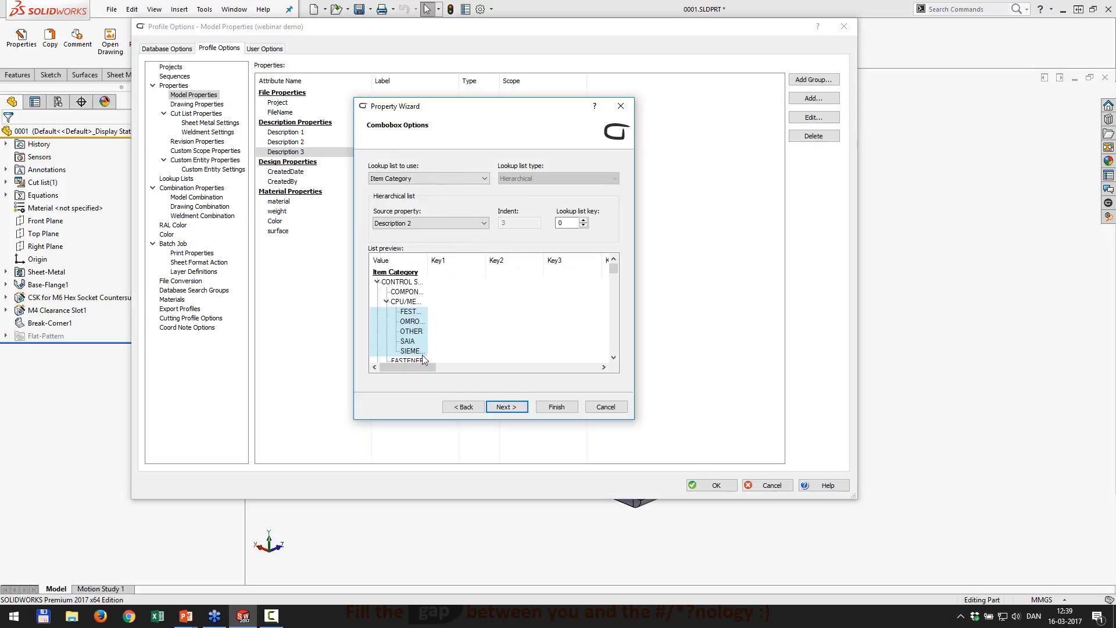
pyautogui.click(555, 407)
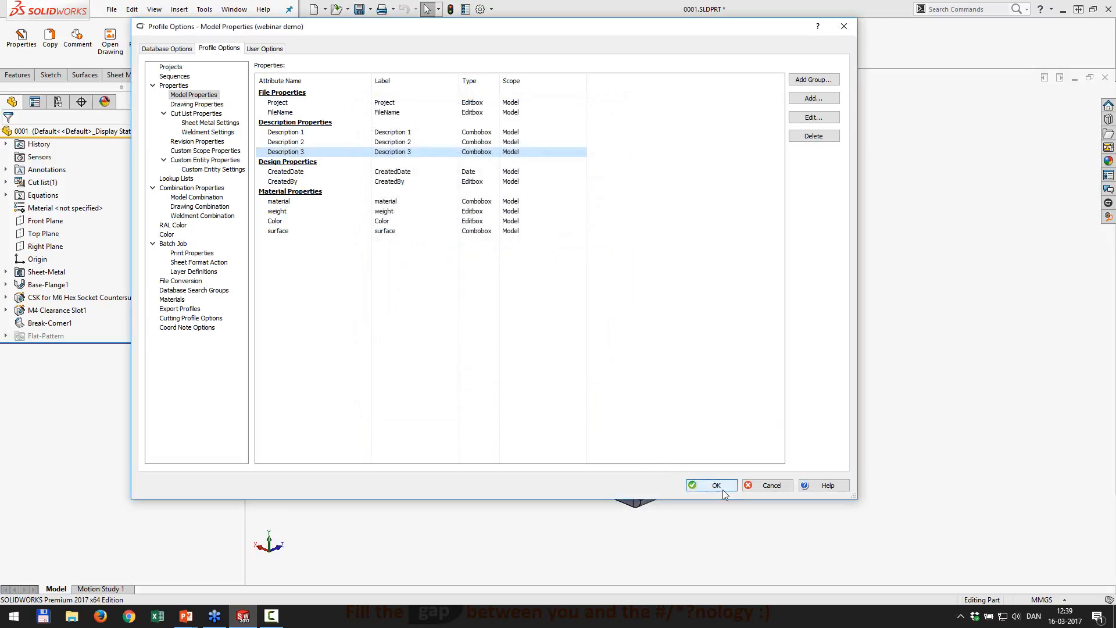
pyautogui.click(723, 490)
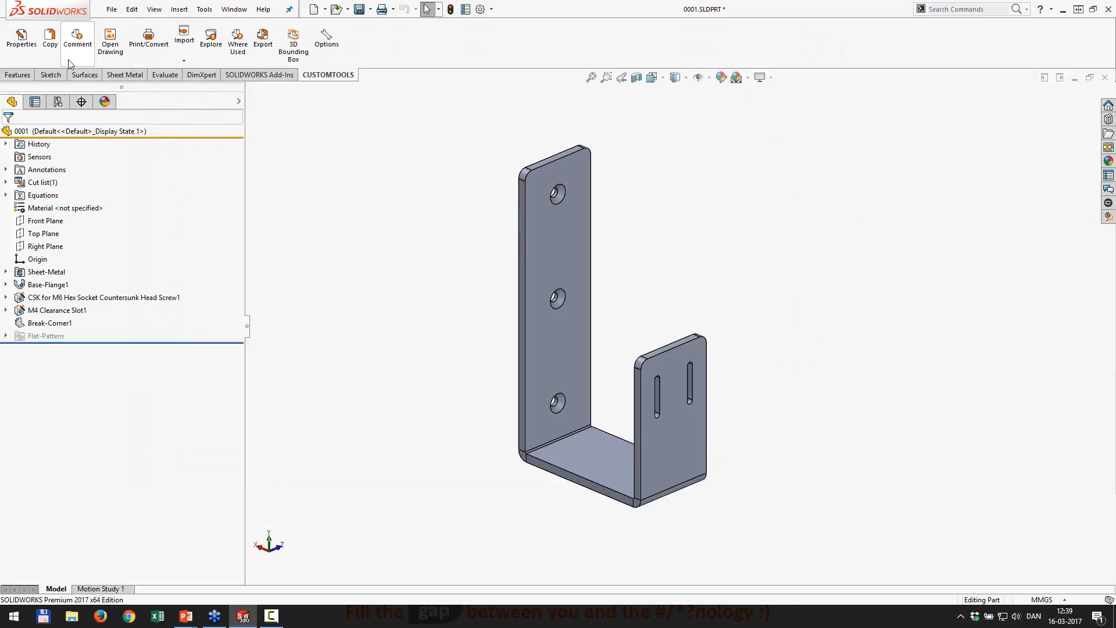
# Step: Open the part's CUSTOMTOOLS properties and set Description 1 to CONTROL SYSTEMS
pyautogui.click(22, 38)
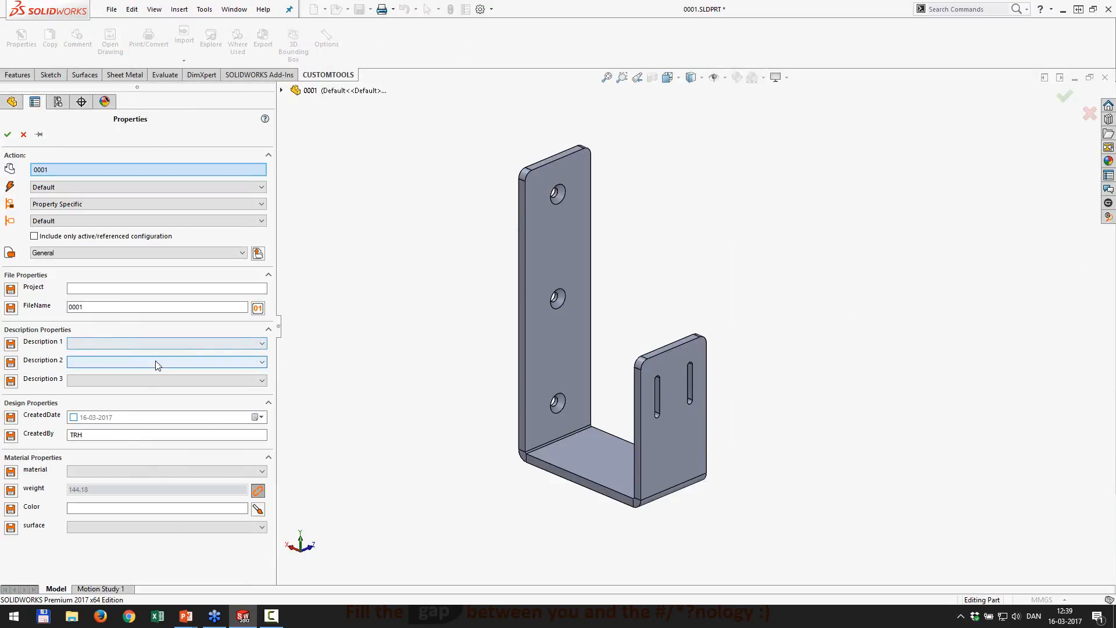
pyautogui.click(121, 345)
pyautogui.click(126, 362)
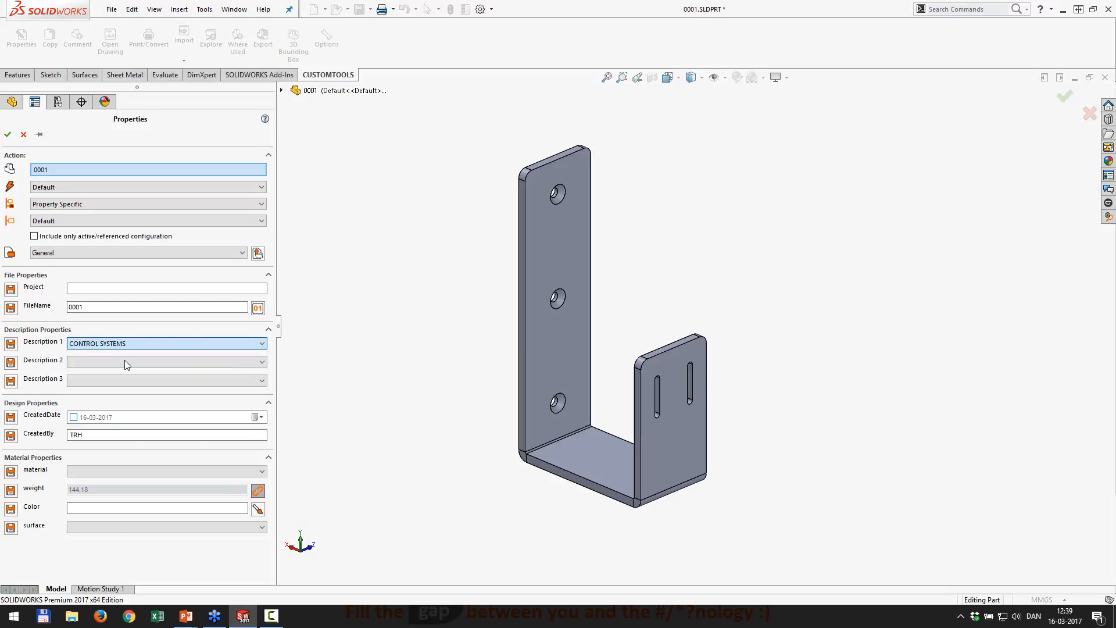
# Step: Set Description 2 to COMPONENT/ADAPTER and show the available choices for Description 3
pyautogui.click(127, 364)
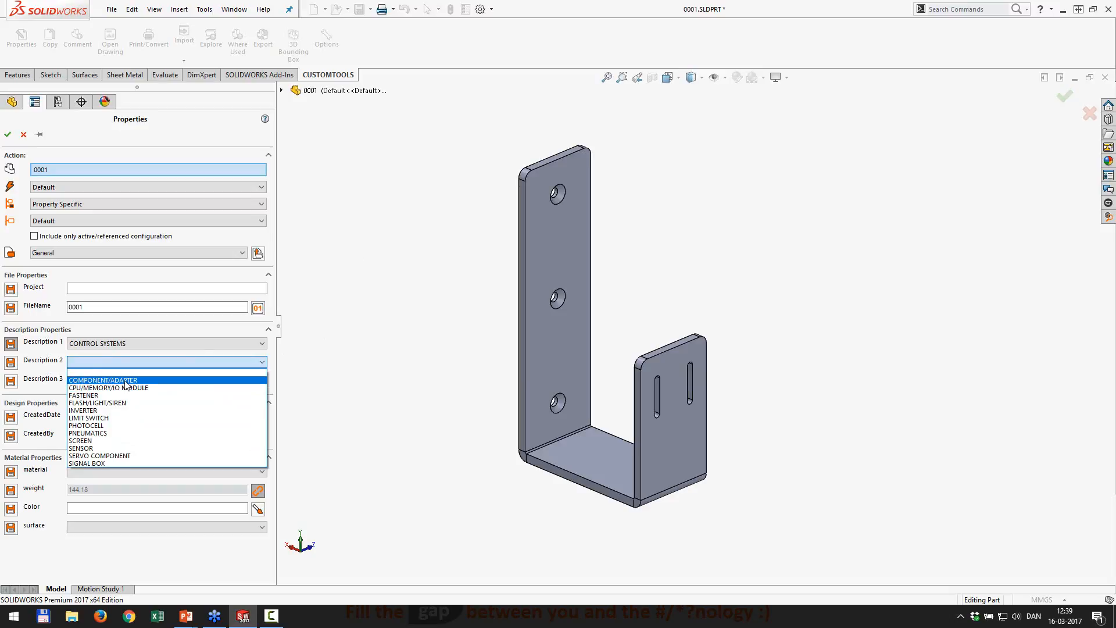
pyautogui.click(125, 380)
pyautogui.click(125, 381)
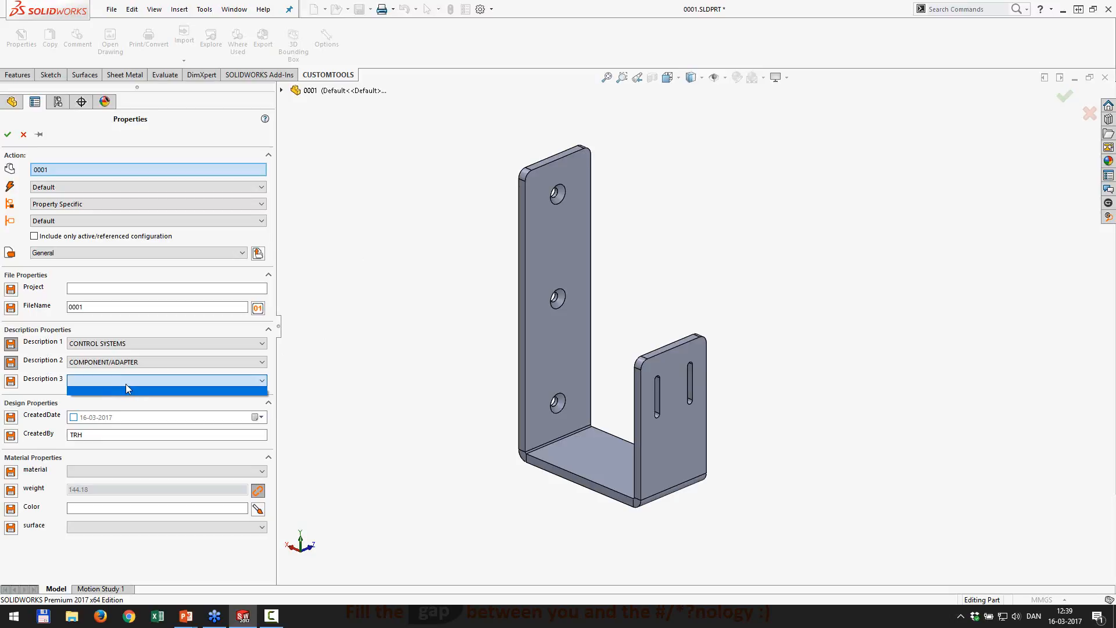
# Step: Set Description 2 to CPU/MEMORY/IO MODULE and Description 3 to FESTO
pyautogui.click(128, 366)
pyautogui.click(127, 366)
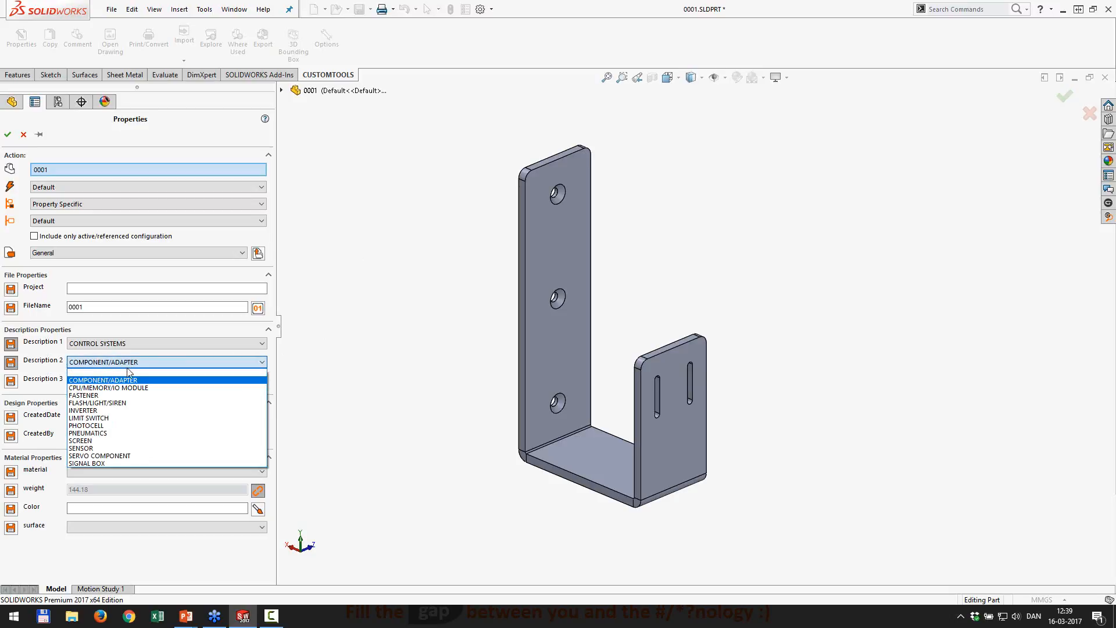
pyautogui.click(126, 387)
pyautogui.click(128, 382)
pyautogui.click(128, 381)
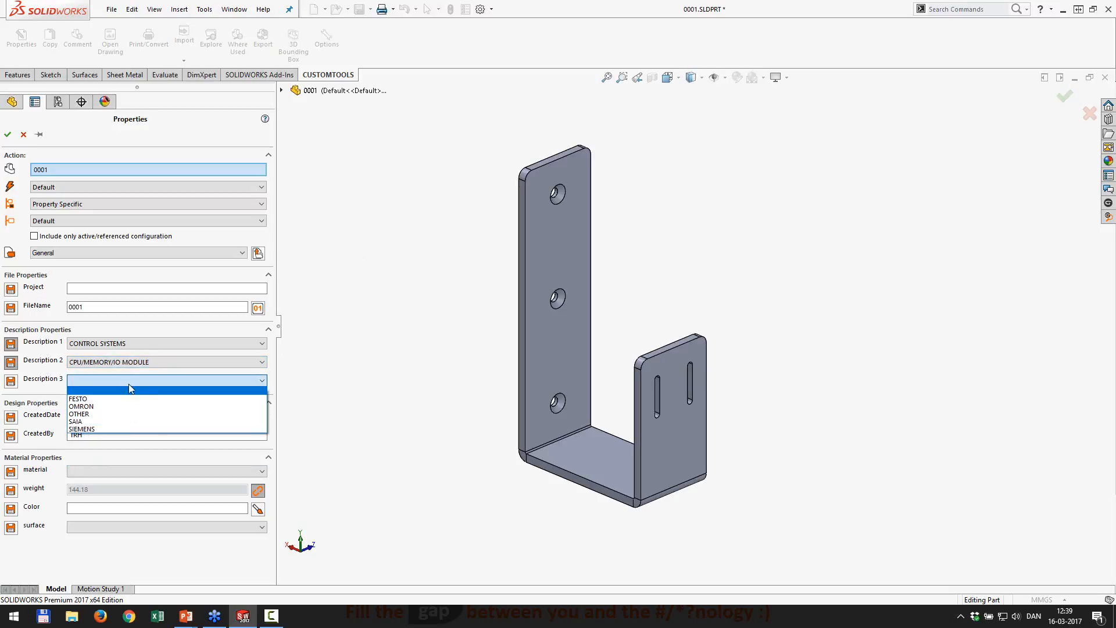
pyautogui.click(131, 400)
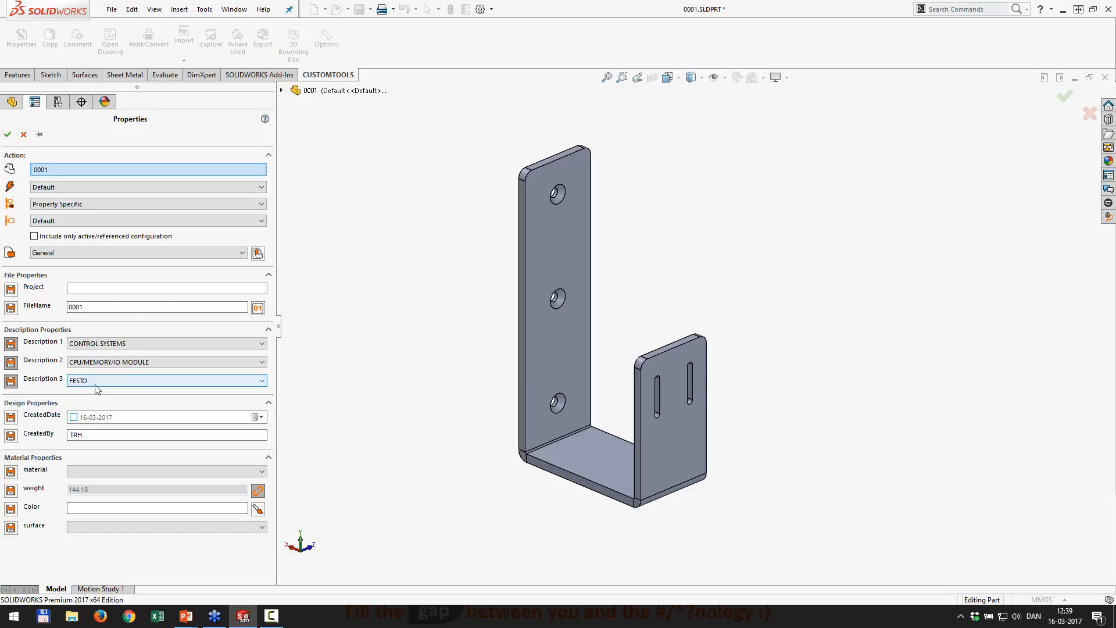
# Step: Apply the property values and check the description entries in the part's custom file properties
pyautogui.click(8, 134)
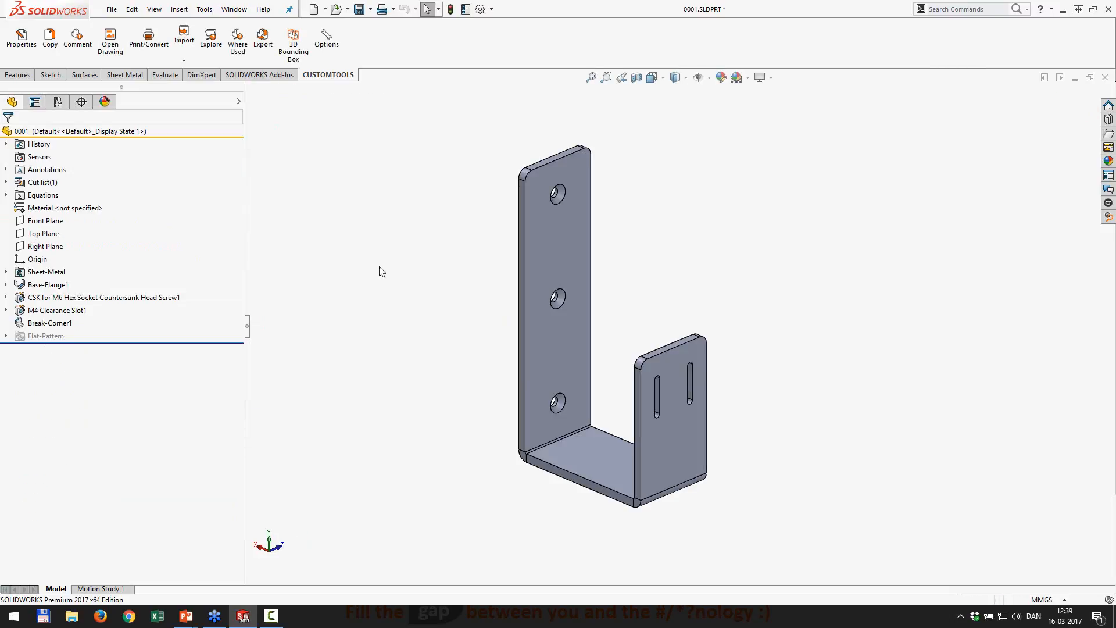
pyautogui.click(465, 10)
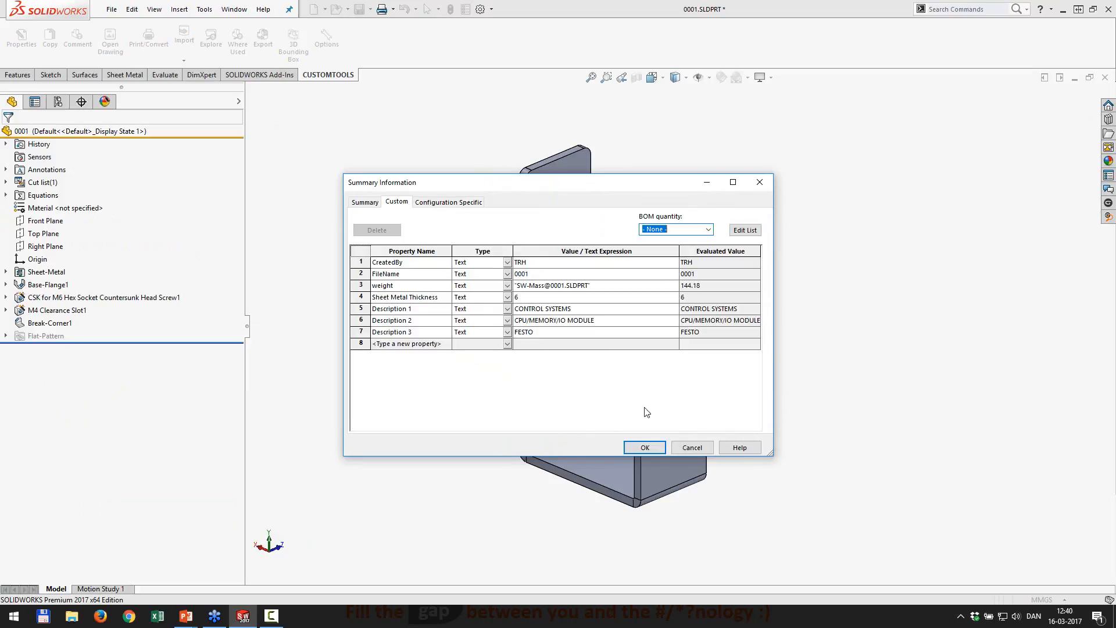
pyautogui.click(690, 448)
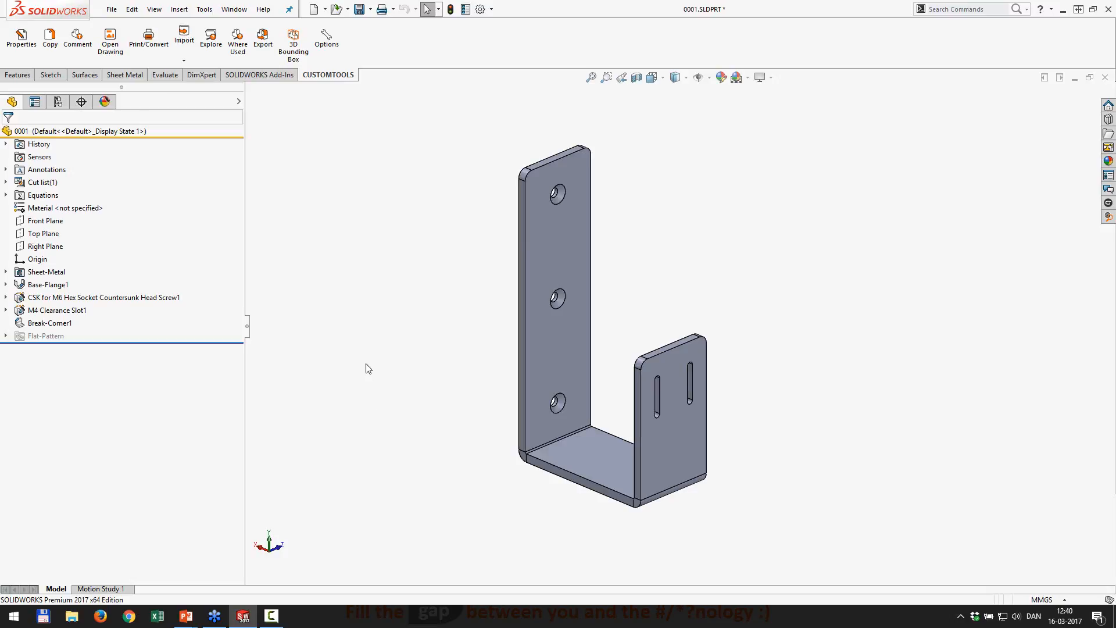
# Step: Add a project named DEMO with project number 1234 under General in the profile options, copying the General settings
pyautogui.click(331, 49)
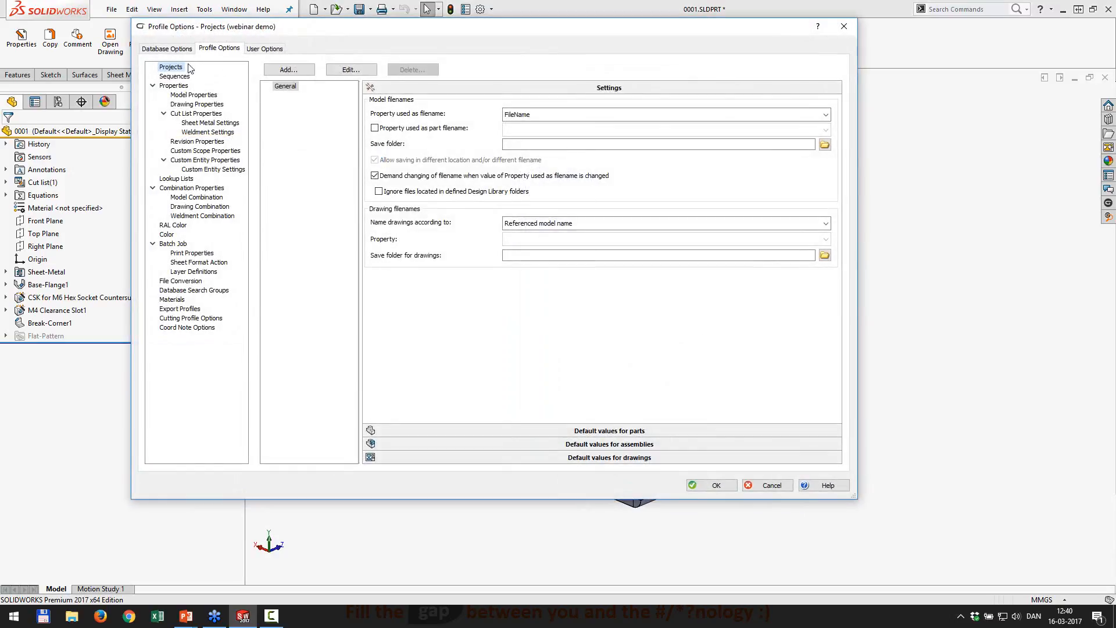
pyautogui.click(289, 70)
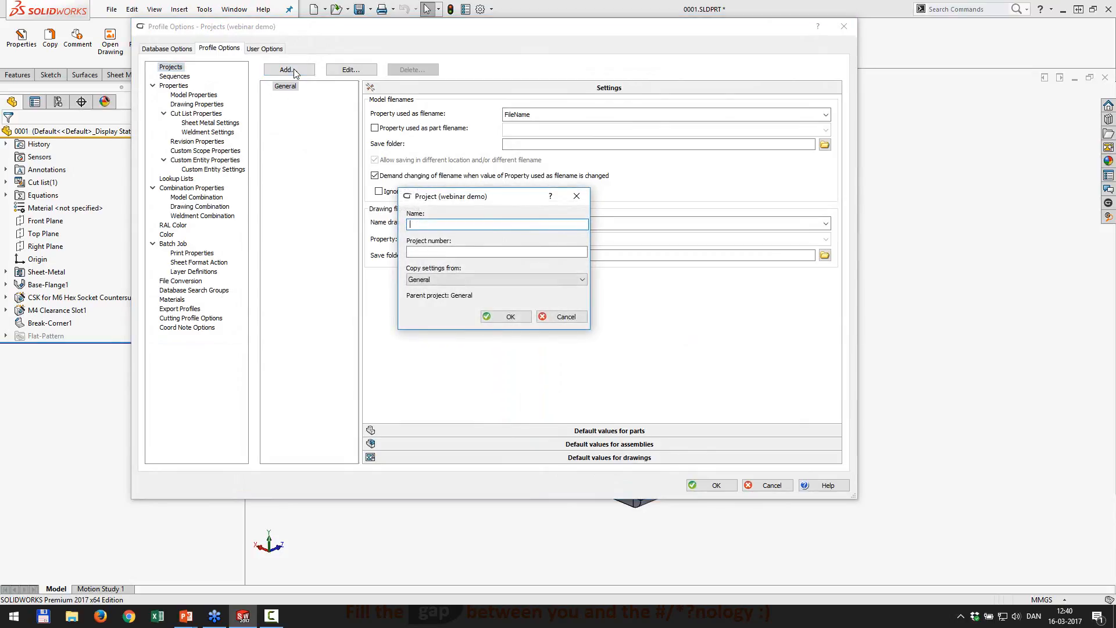
pyautogui.write('DEMO')
pyautogui.press('Tab')
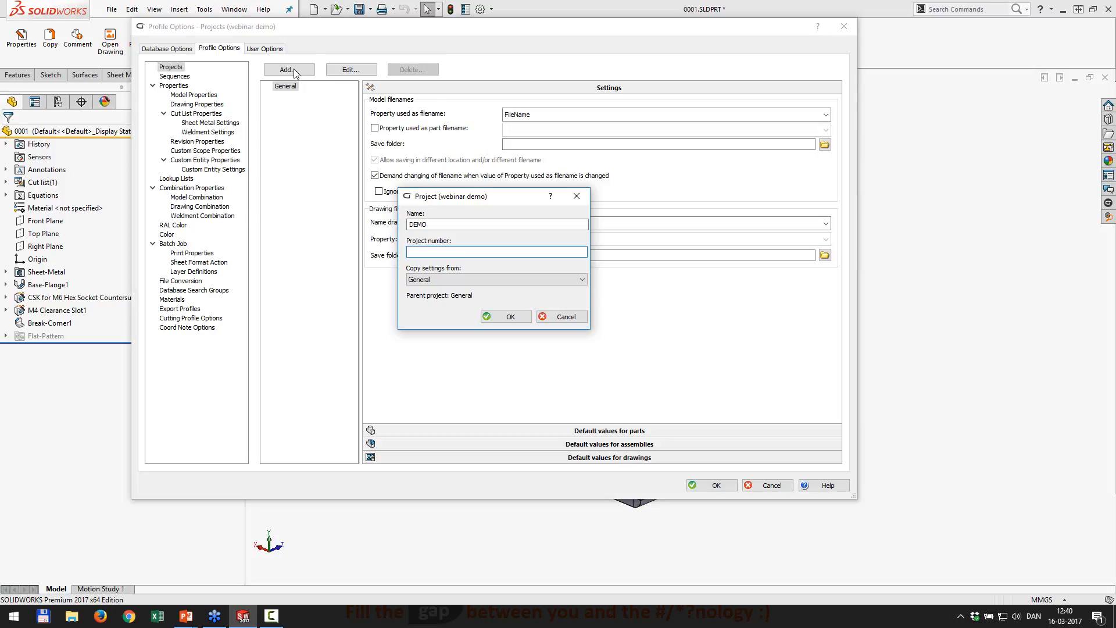
pyautogui.write('1234')
pyautogui.click(512, 317)
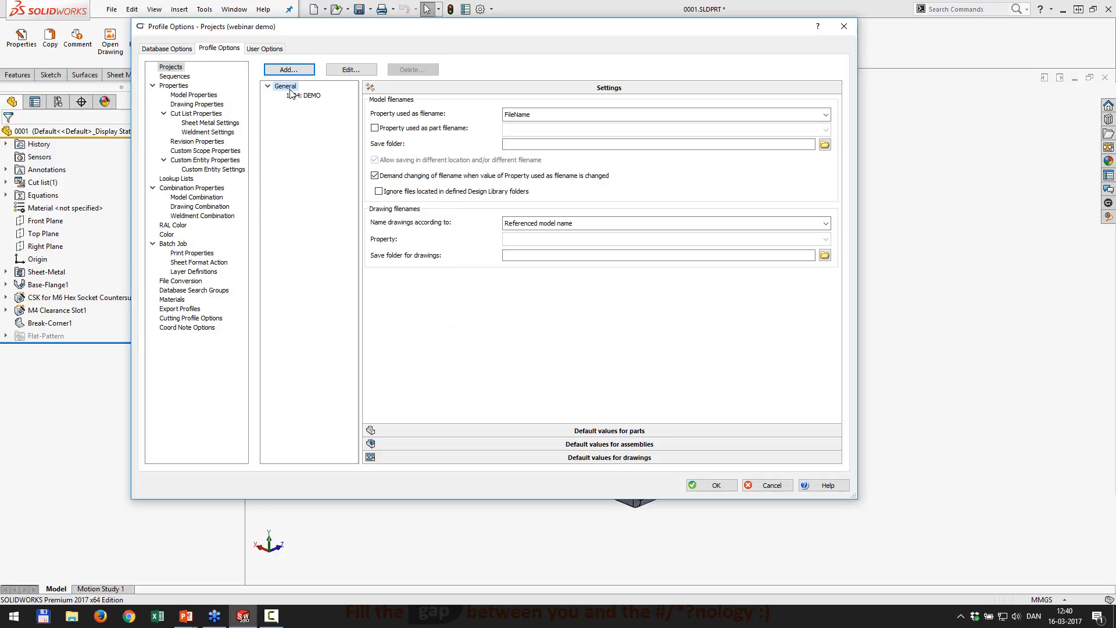
# Step: Set the General project's number to 0000 and select the DEMO project
pyautogui.click(352, 70)
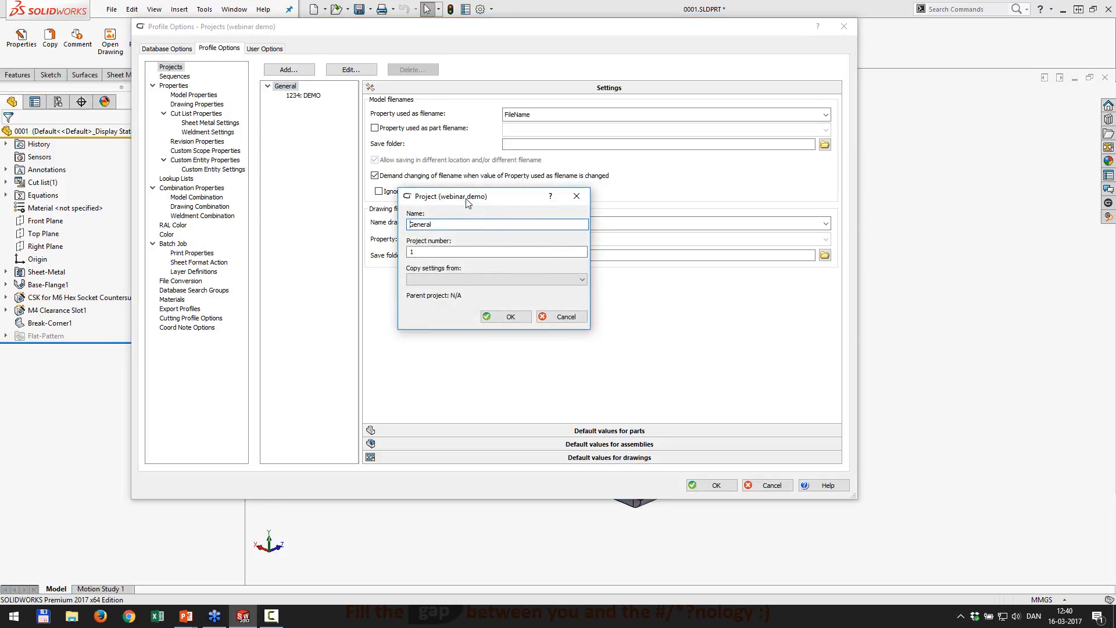
pyautogui.doubleClick(414, 252)
pyautogui.click(412, 251)
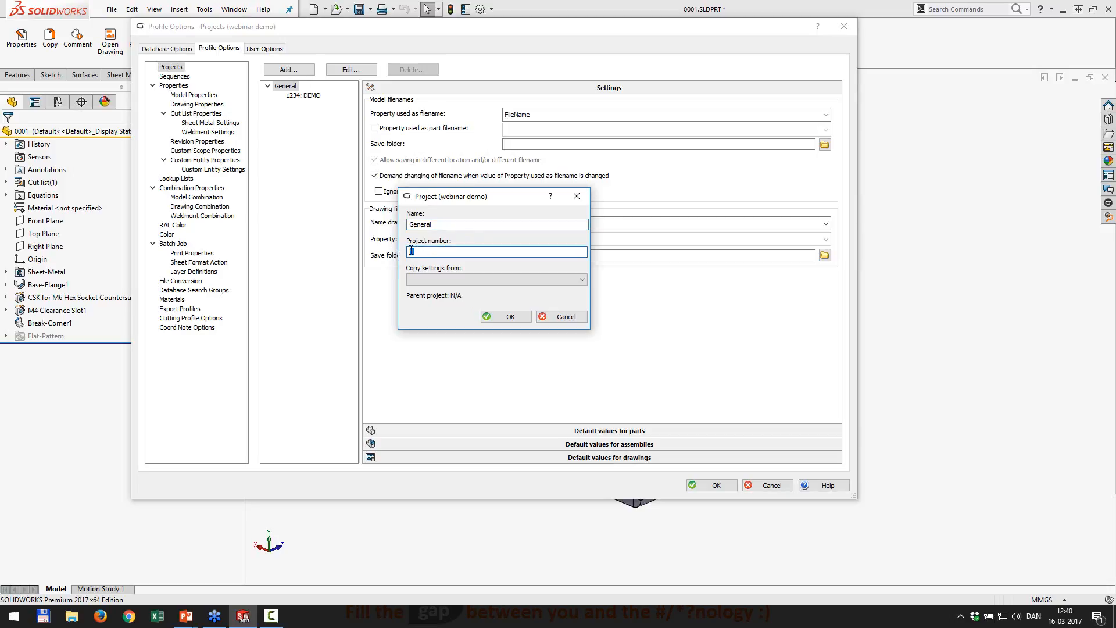
pyautogui.write('0000')
pyautogui.click(510, 316)
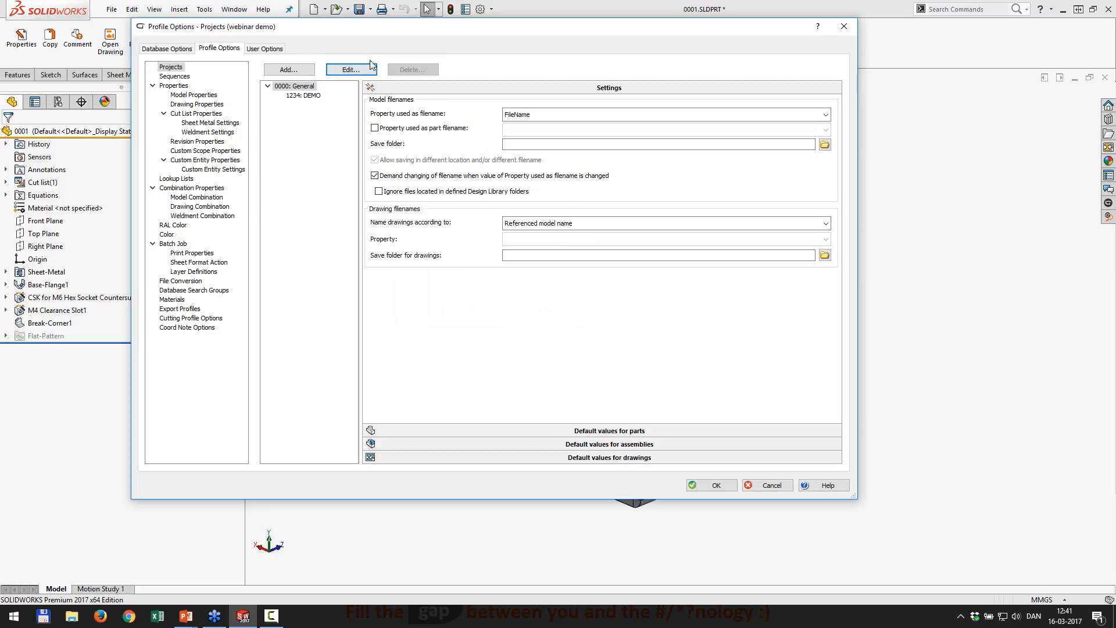
pyautogui.click(311, 95)
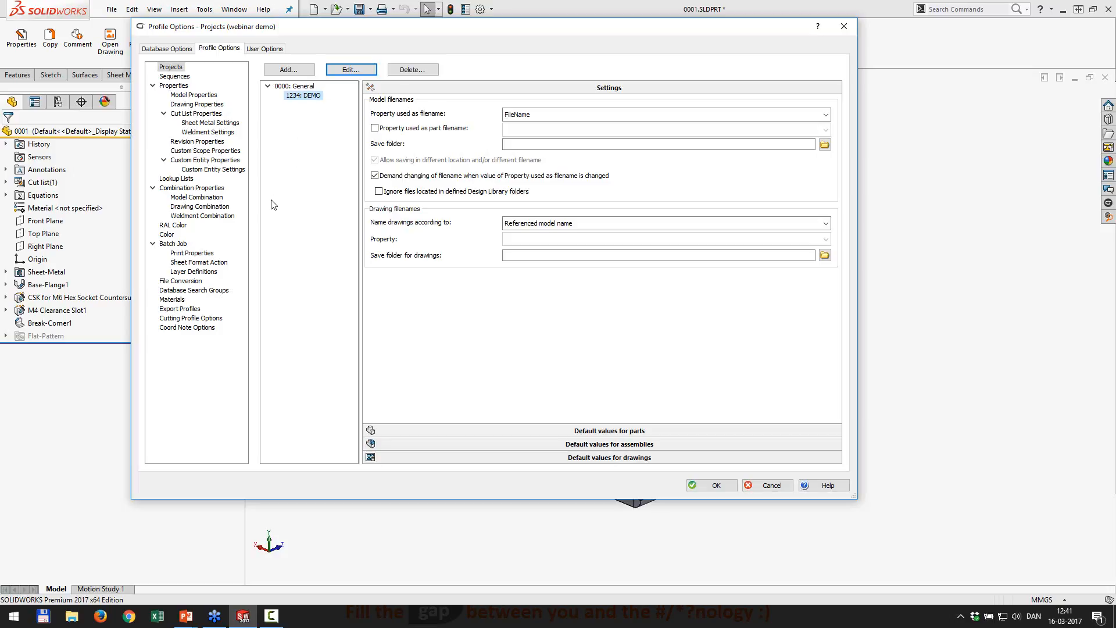
# Step: Add a model combination named Project whose format string is the project number
pyautogui.click(203, 197)
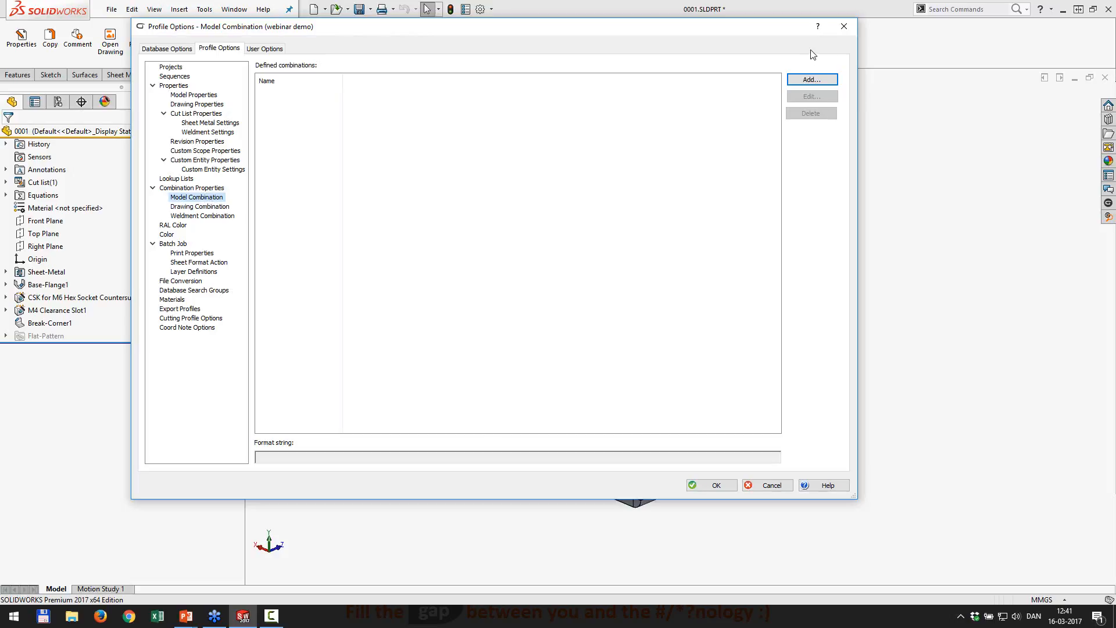
pyautogui.click(812, 81)
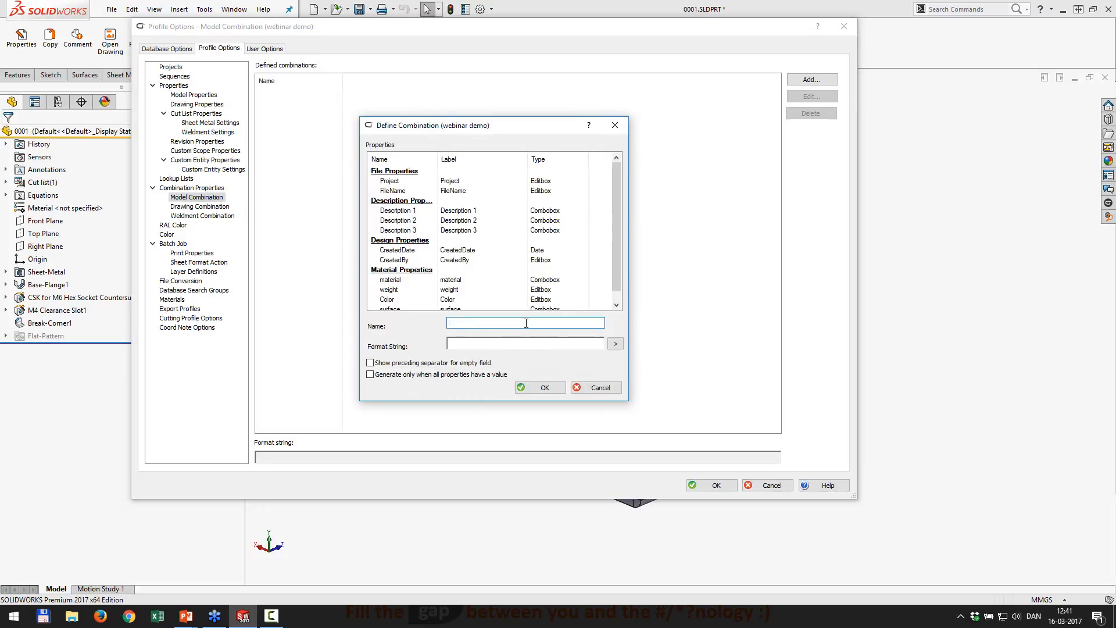
pyautogui.write('Project')
pyautogui.click(616, 344)
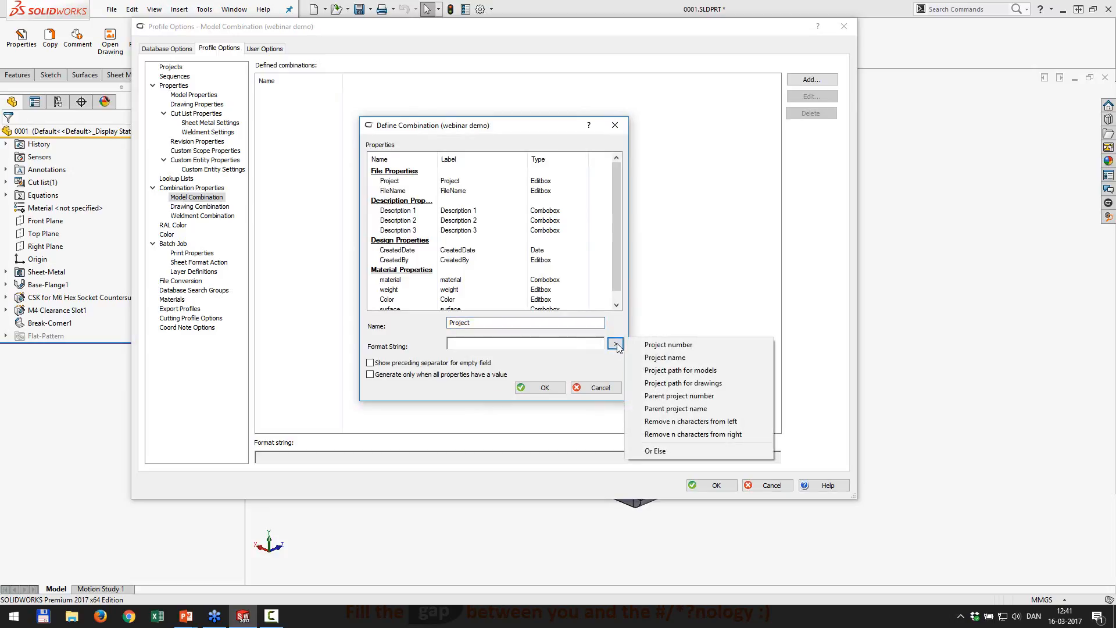
pyautogui.click(669, 345)
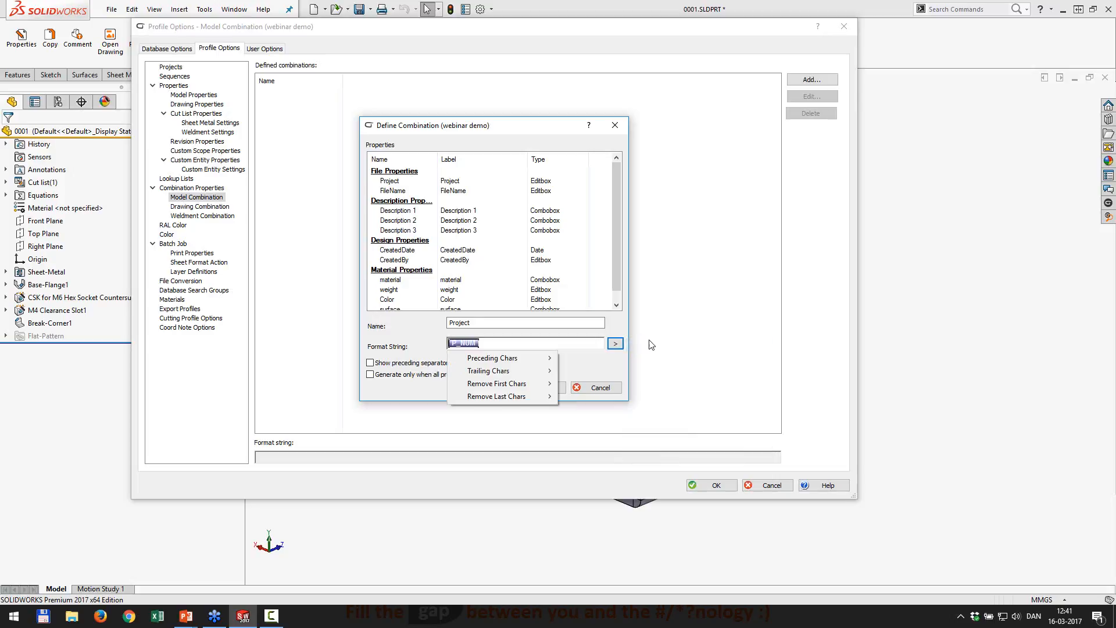
pyautogui.click(589, 340)
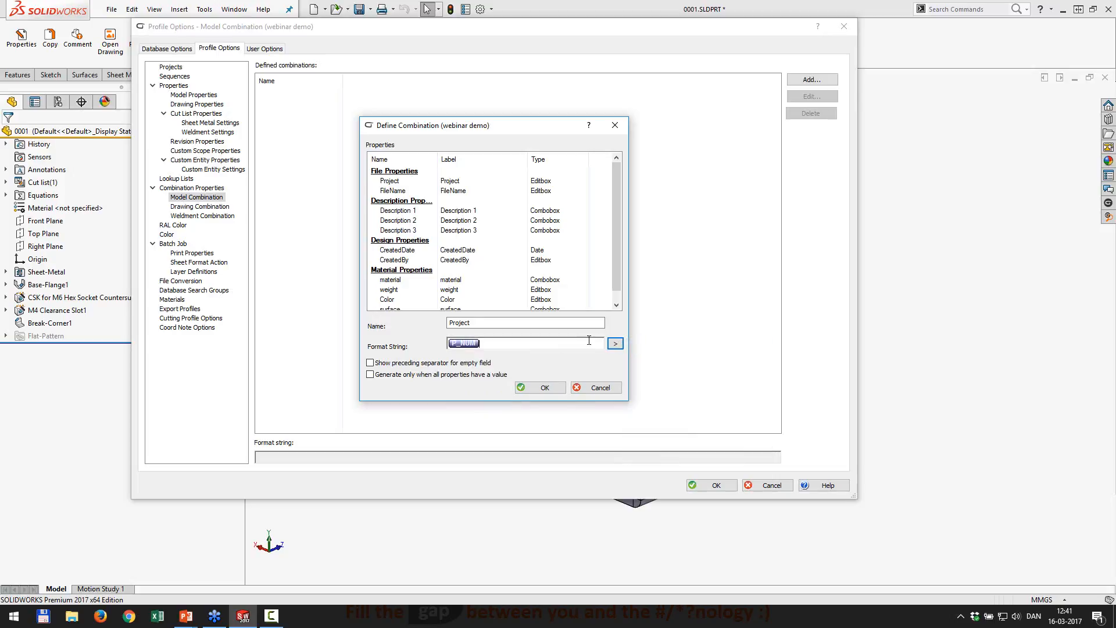
pyautogui.click(546, 388)
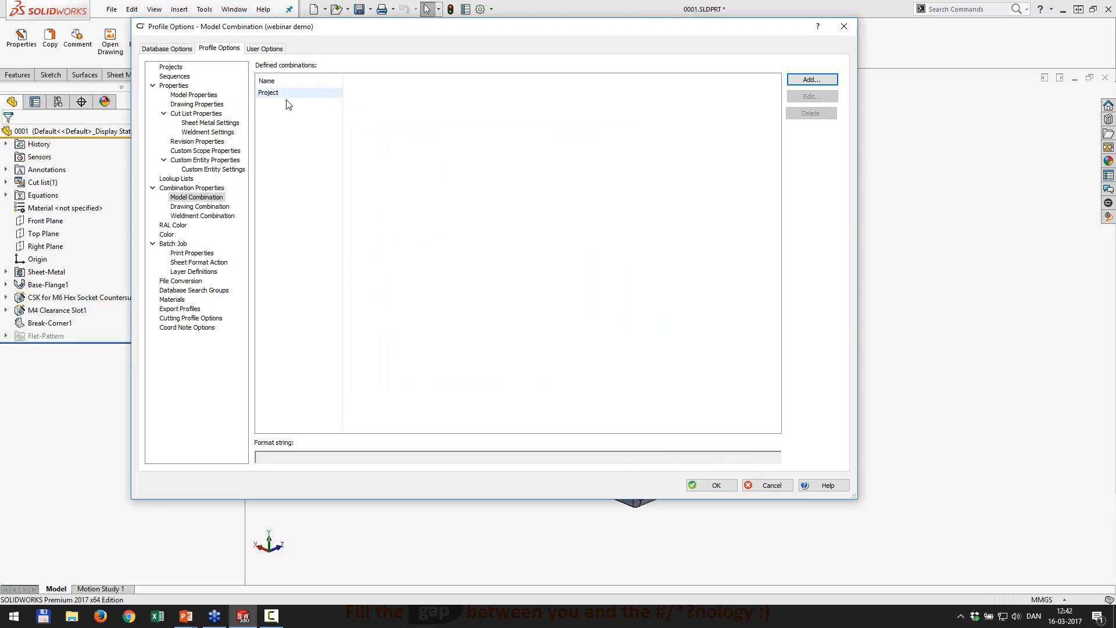
# Step: Add a model combination named FileName whose format string joins the project number and the FileName property
pyautogui.click(806, 82)
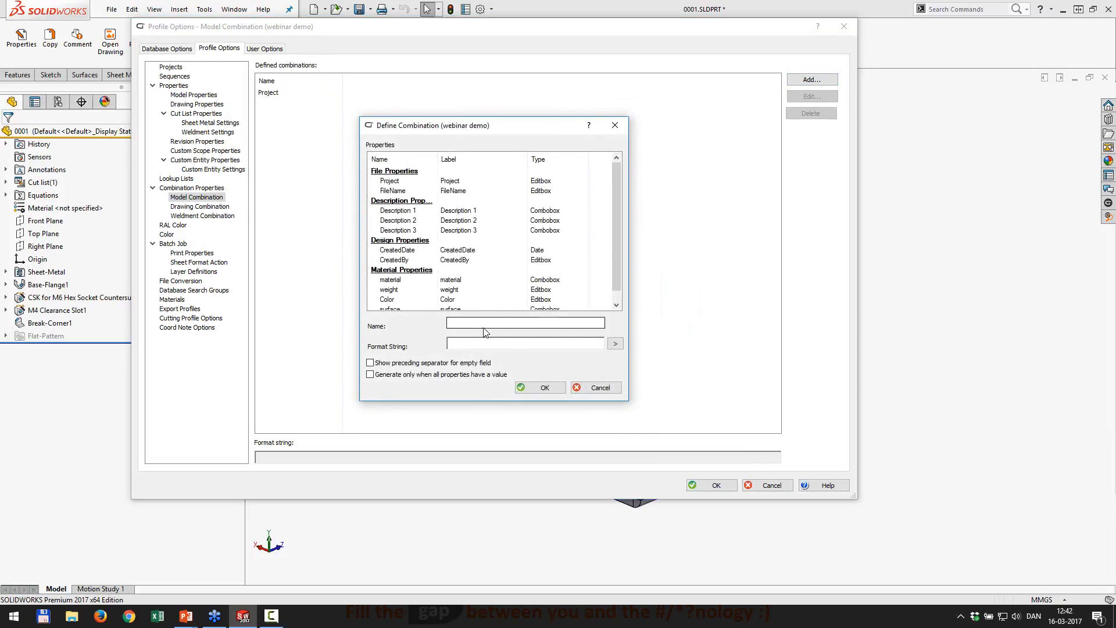
pyautogui.write('FileName')
pyautogui.click(485, 324)
pyautogui.press('Tab')
pyautogui.click(615, 345)
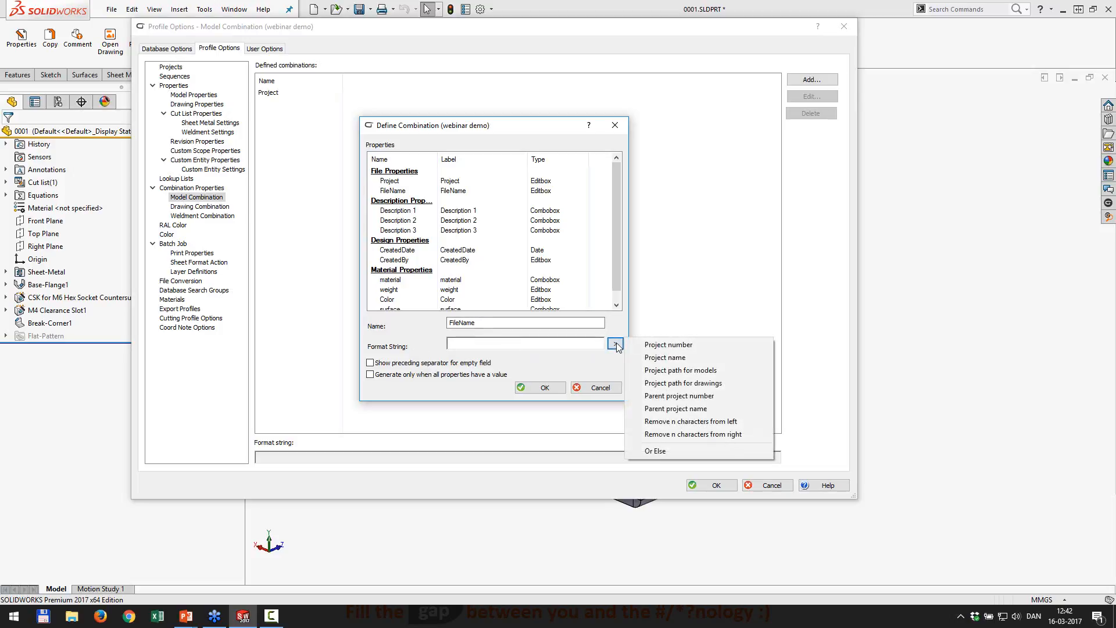
pyautogui.click(664, 347)
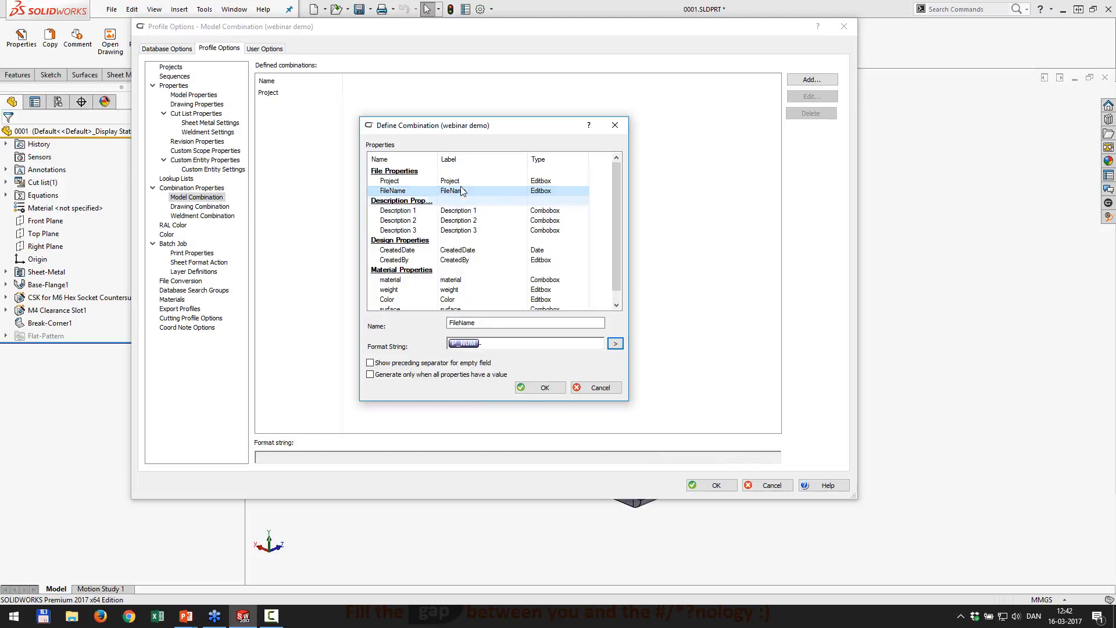
pyautogui.doubleClick(406, 191)
pyautogui.click(567, 344)
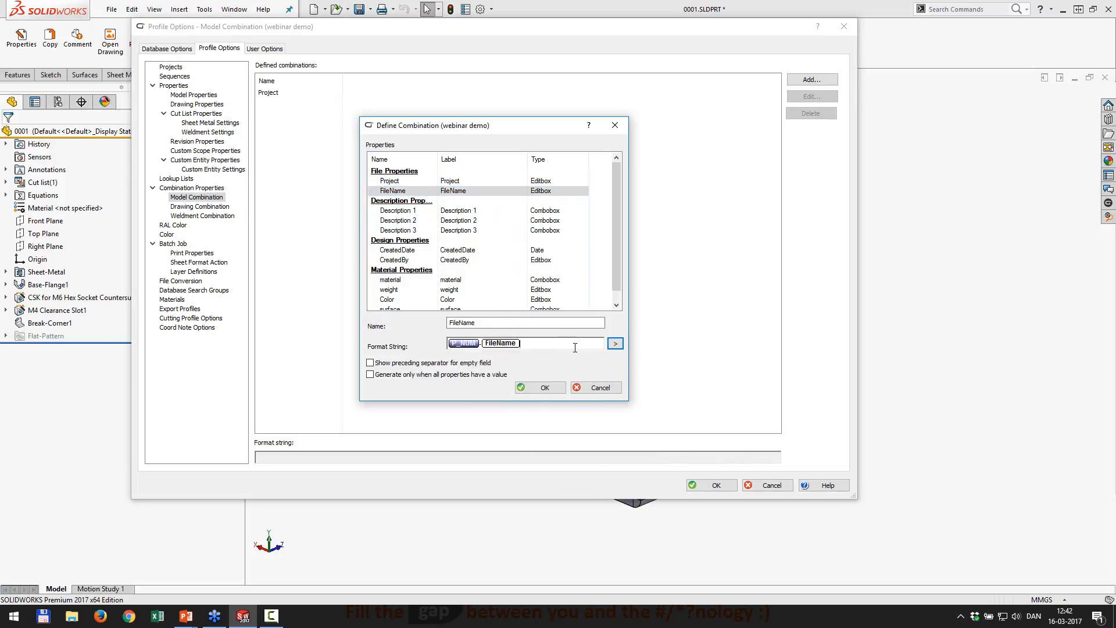
pyautogui.click(543, 387)
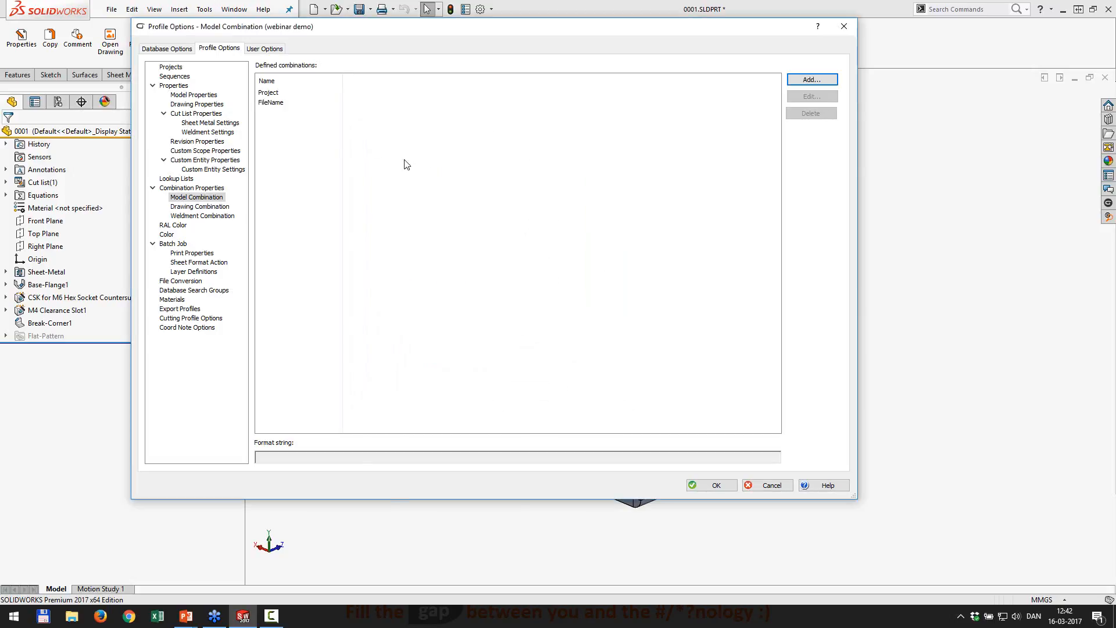
pyautogui.click(205, 96)
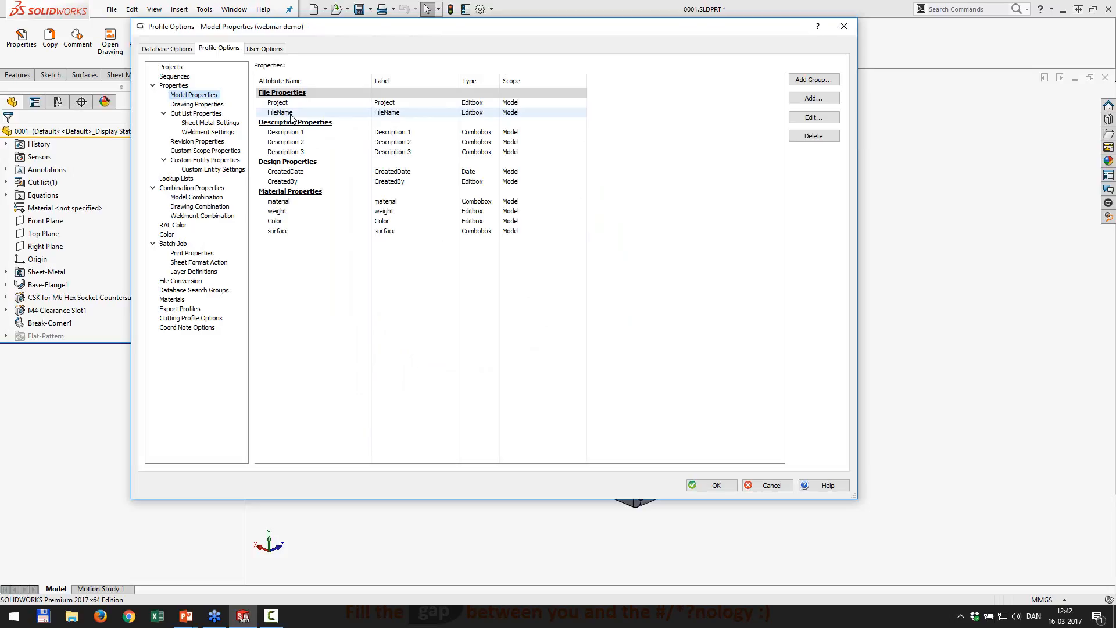
pyautogui.doubleClick(290, 114)
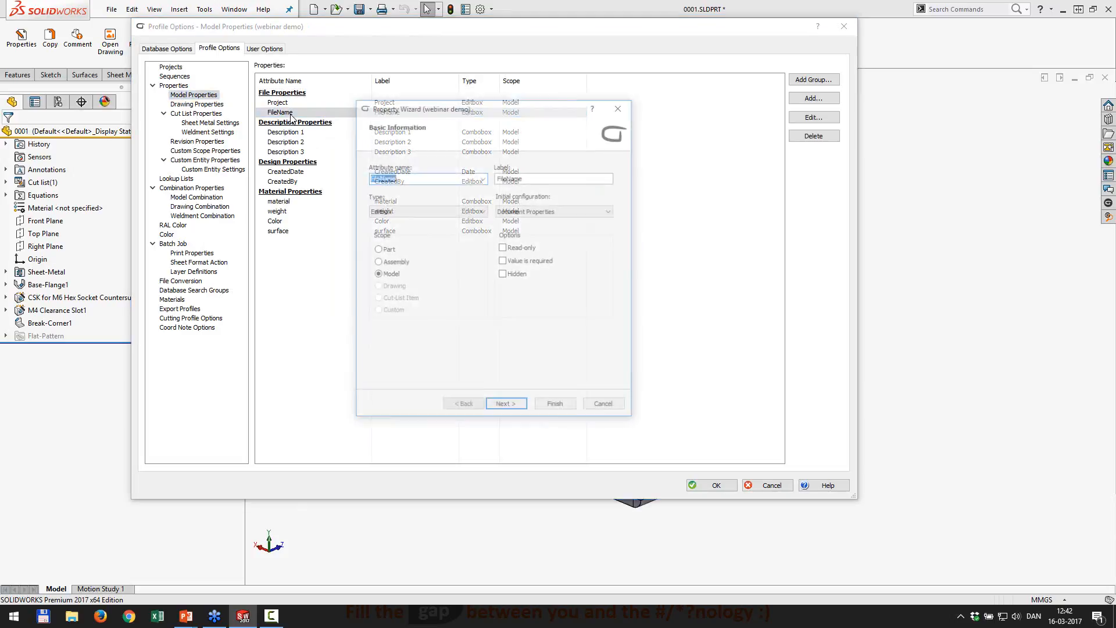
pyautogui.click(505, 406)
pyautogui.click(414, 237)
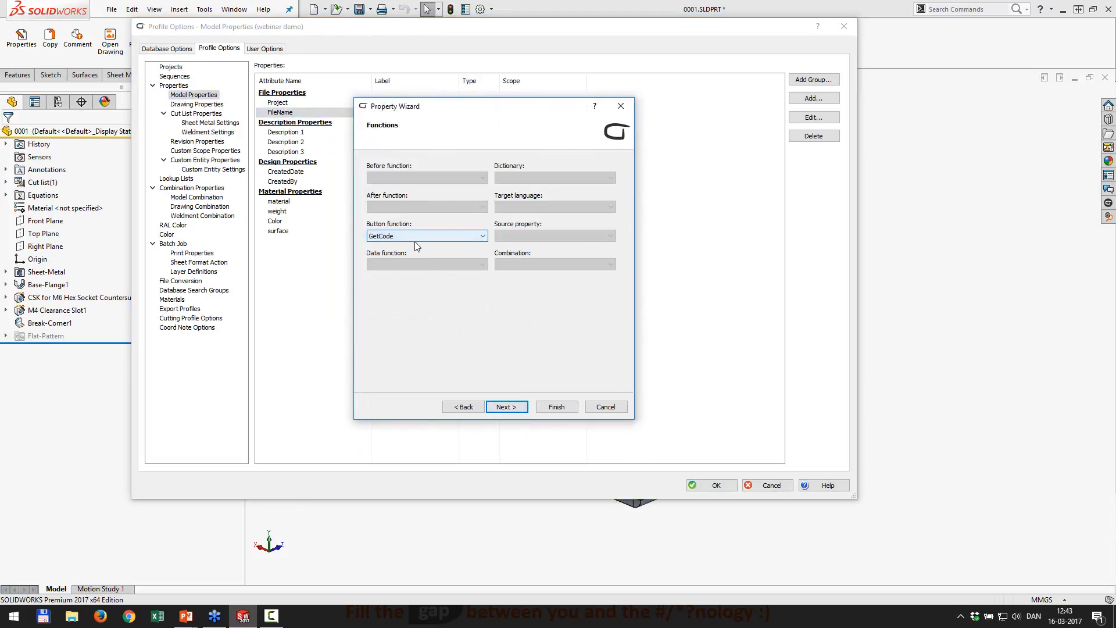
pyautogui.click(463, 406)
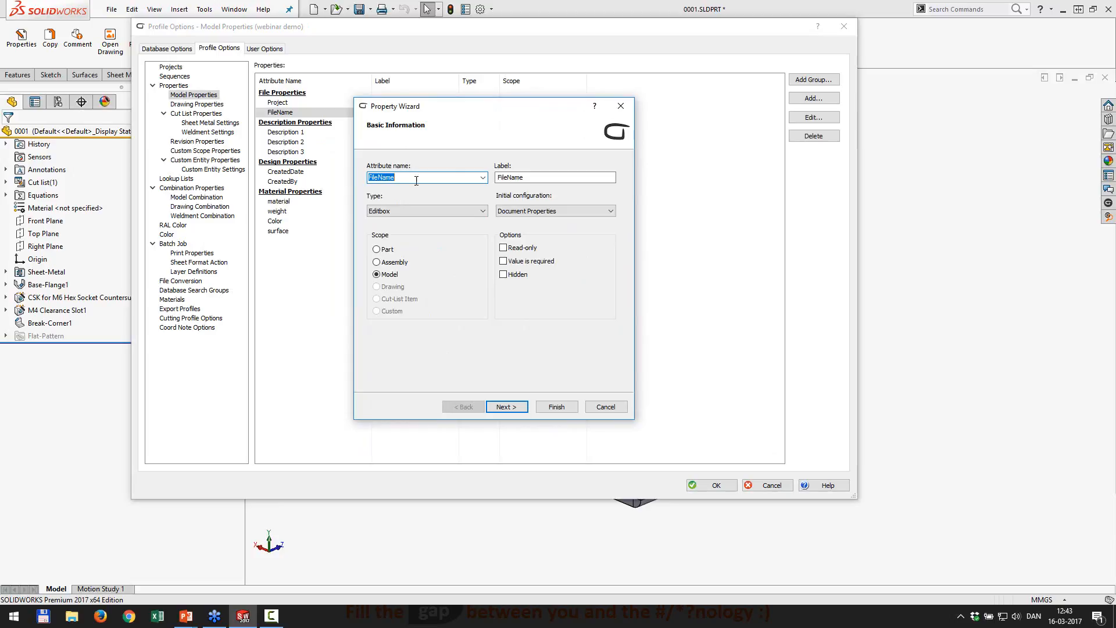
pyautogui.click(605, 407)
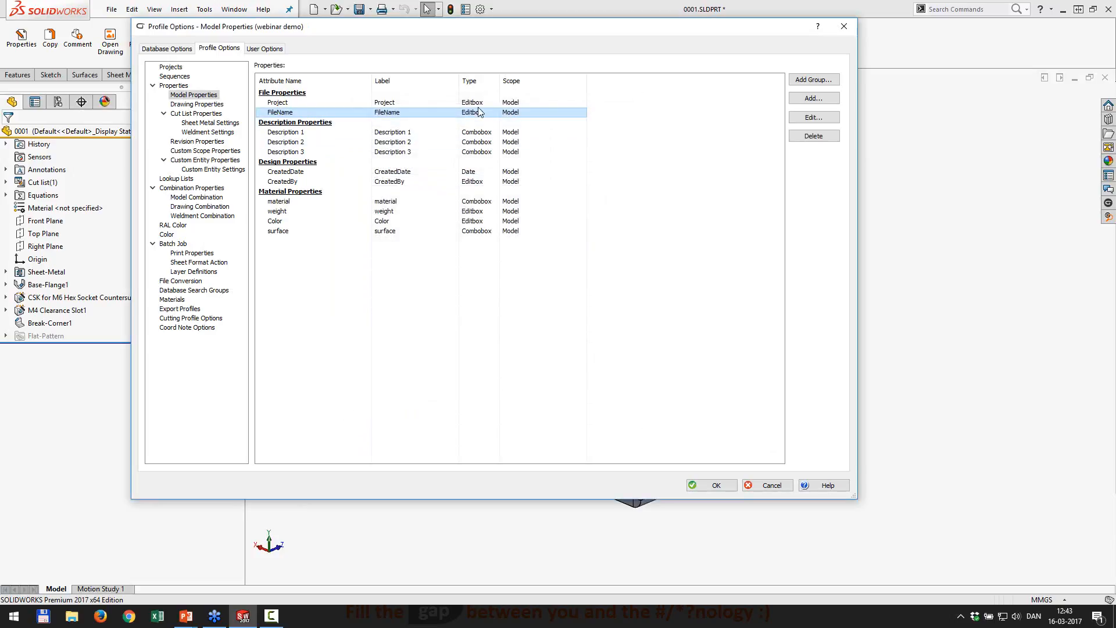
# Step: Add a model property with attribute name and label Sequence, using GetCode as its button function
pyautogui.click(814, 98)
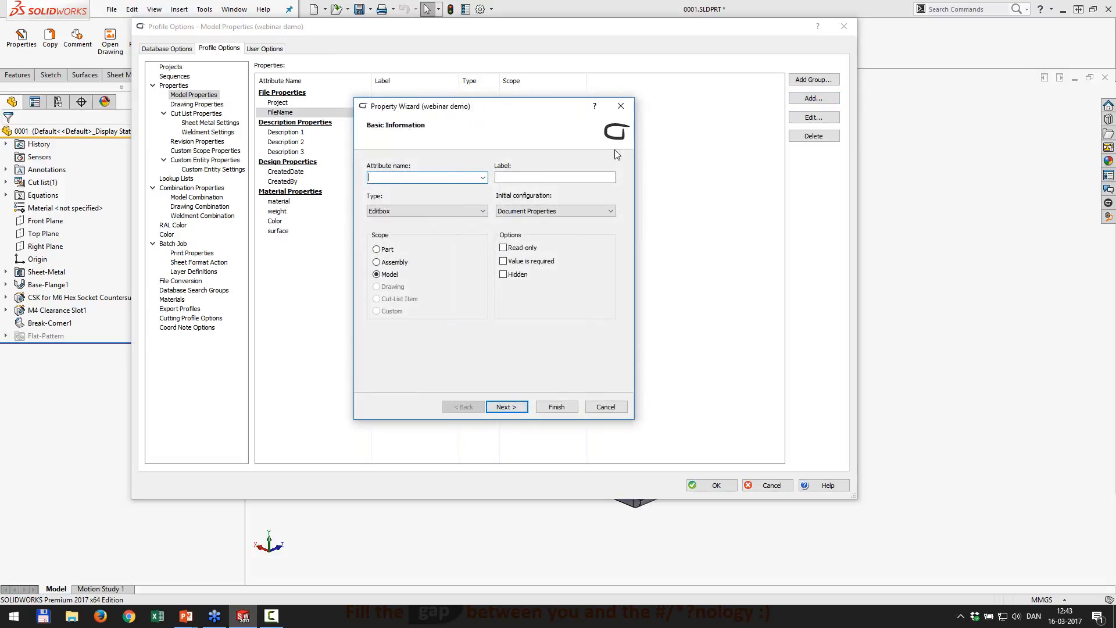
pyautogui.doubleClick(400, 179)
pyautogui.hotkey('ctrl', 'c')
pyautogui.press('Tab')
pyautogui.hotkey('ctrl', 'v')
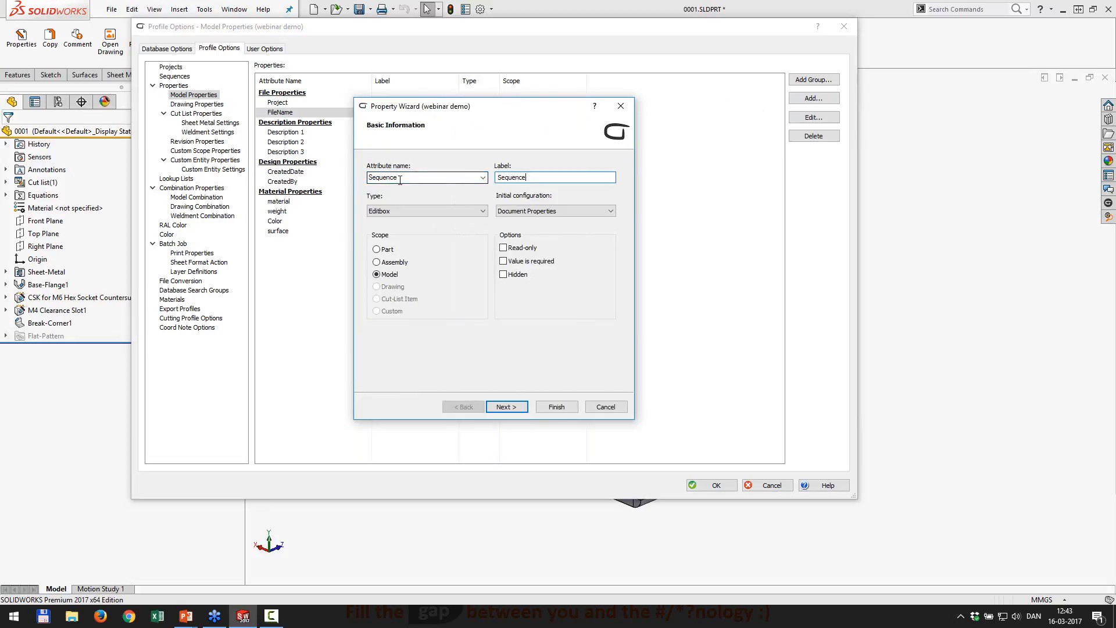
pyautogui.click(506, 407)
pyautogui.click(417, 234)
pyautogui.click(407, 254)
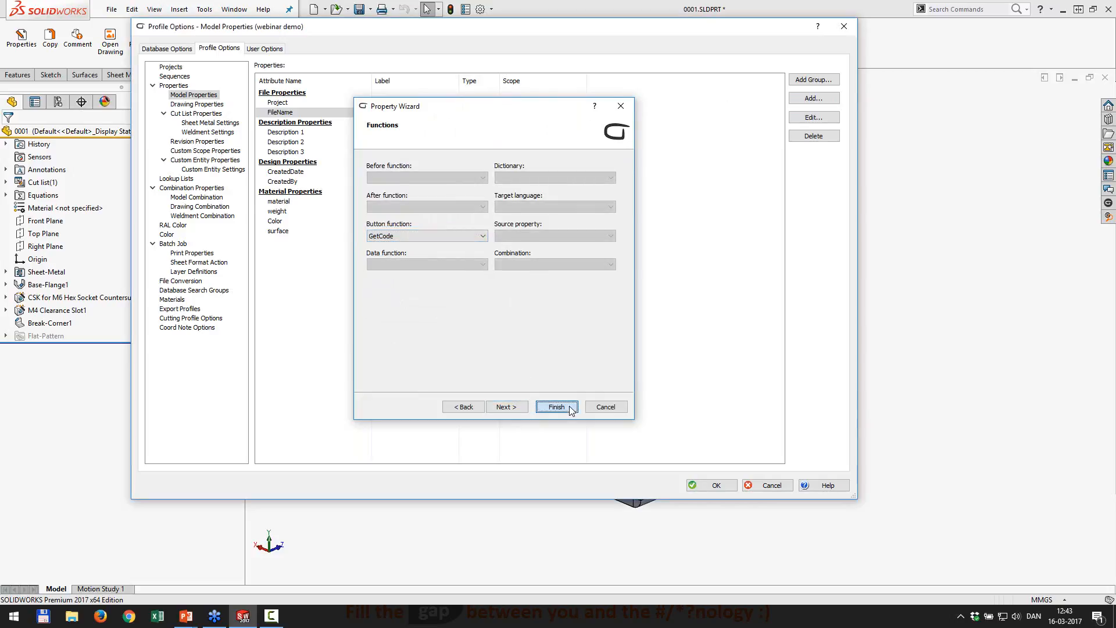
pyautogui.click(557, 407)
# Step: Move the Sequence property above FileName in the File Properties group
pyautogui.click(285, 116)
pyautogui.click(288, 120)
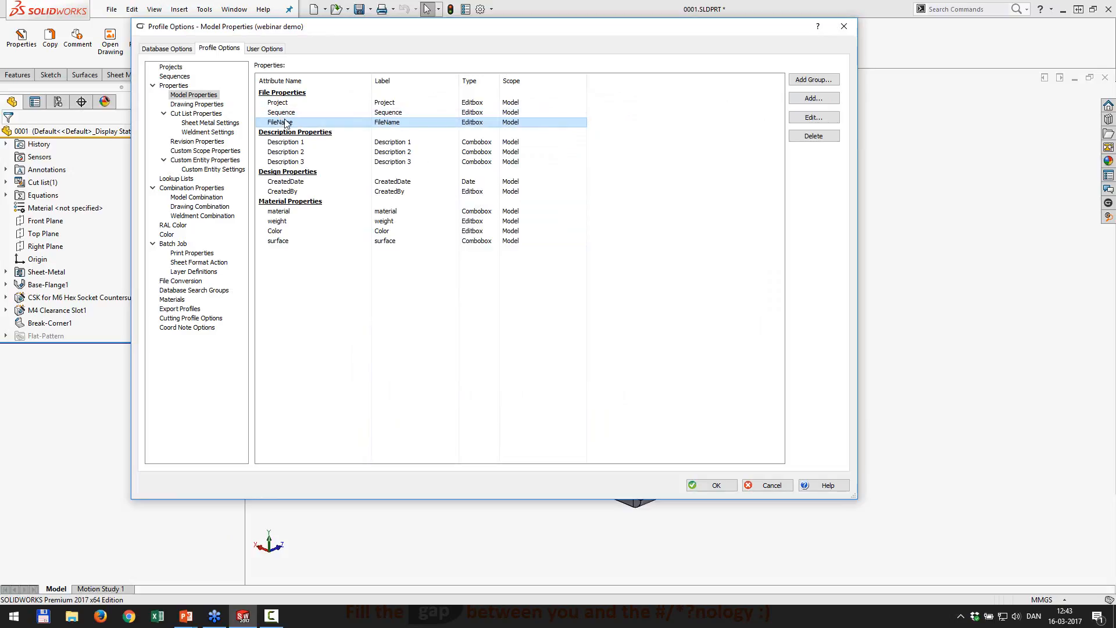
pyautogui.click(286, 115)
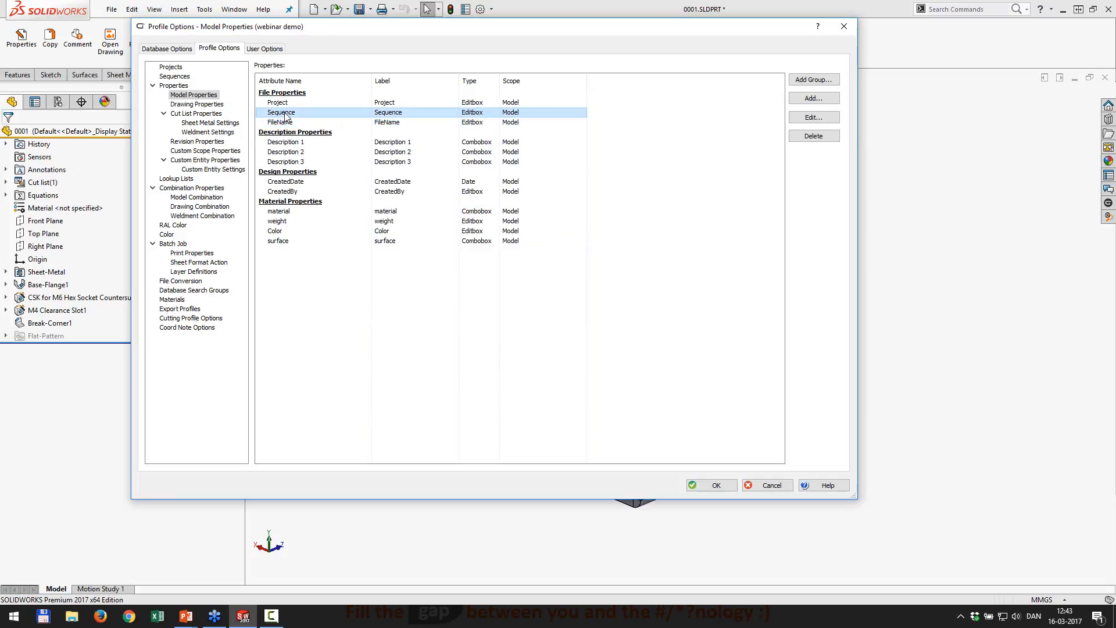
pyautogui.click(284, 104)
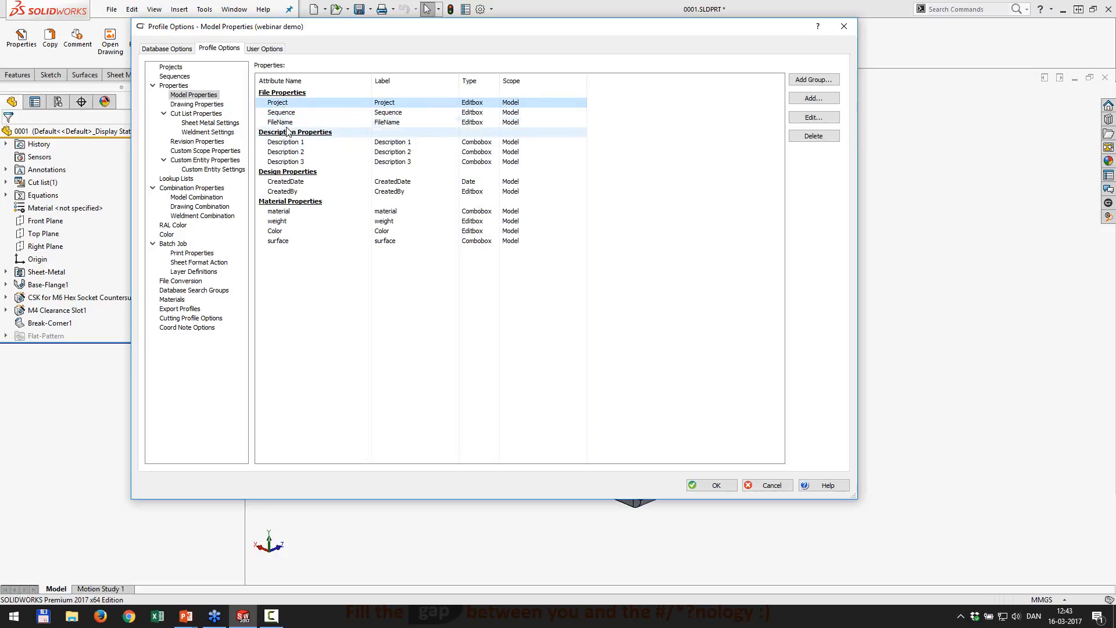
# Step: Replace the FileName property with the Sequence property in the FileName model combination's format string, keeping the project number
pyautogui.click(196, 197)
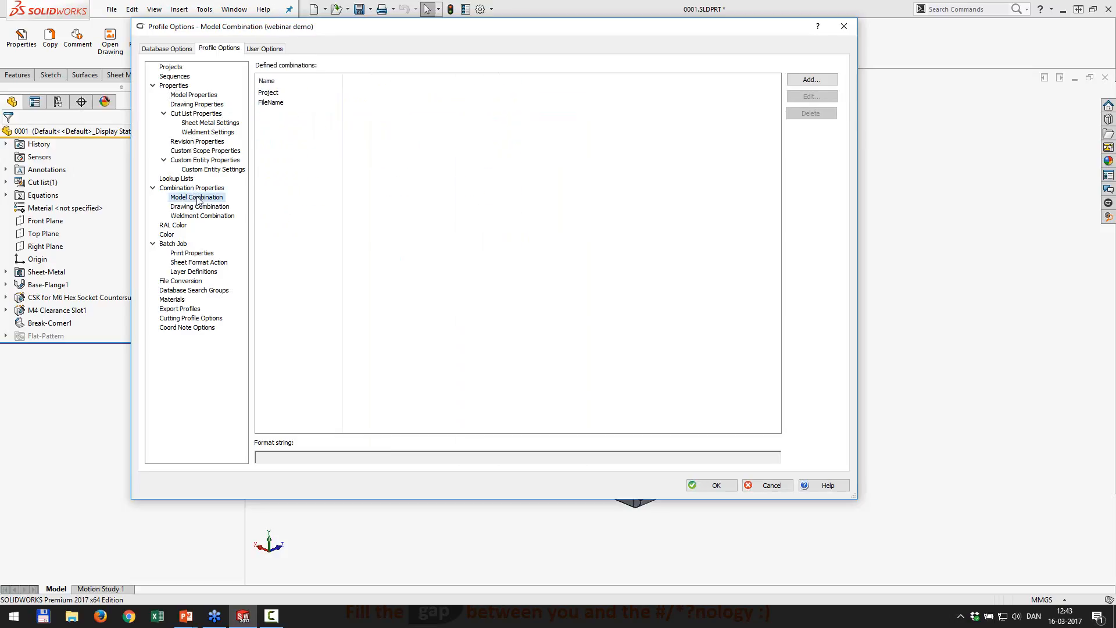
pyautogui.doubleClick(272, 105)
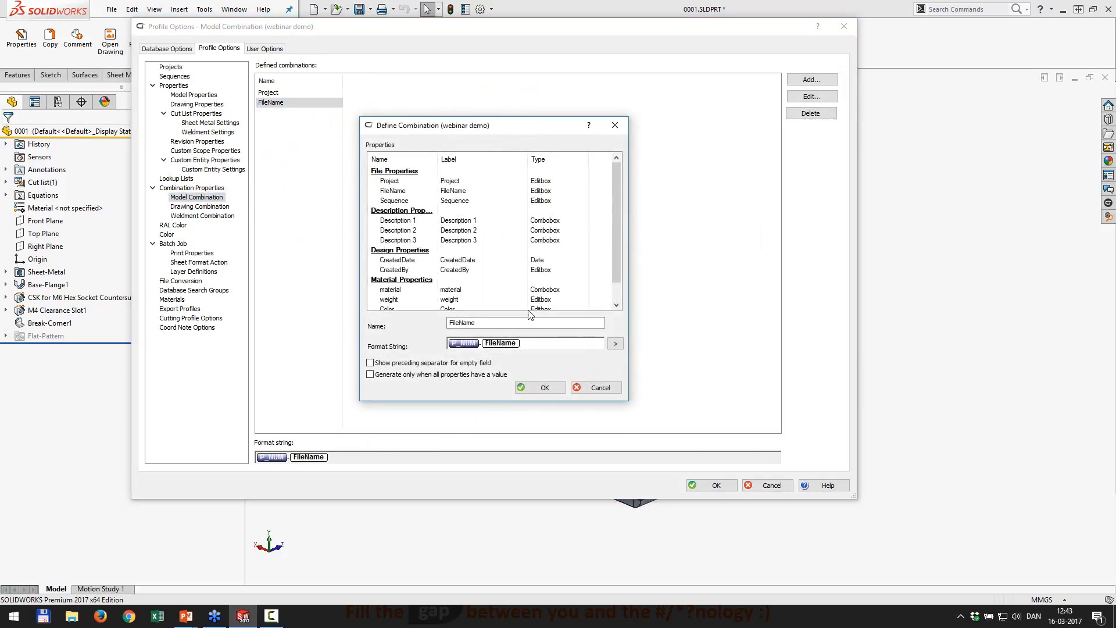
pyautogui.click(540, 340)
pyautogui.press('BackSpace')
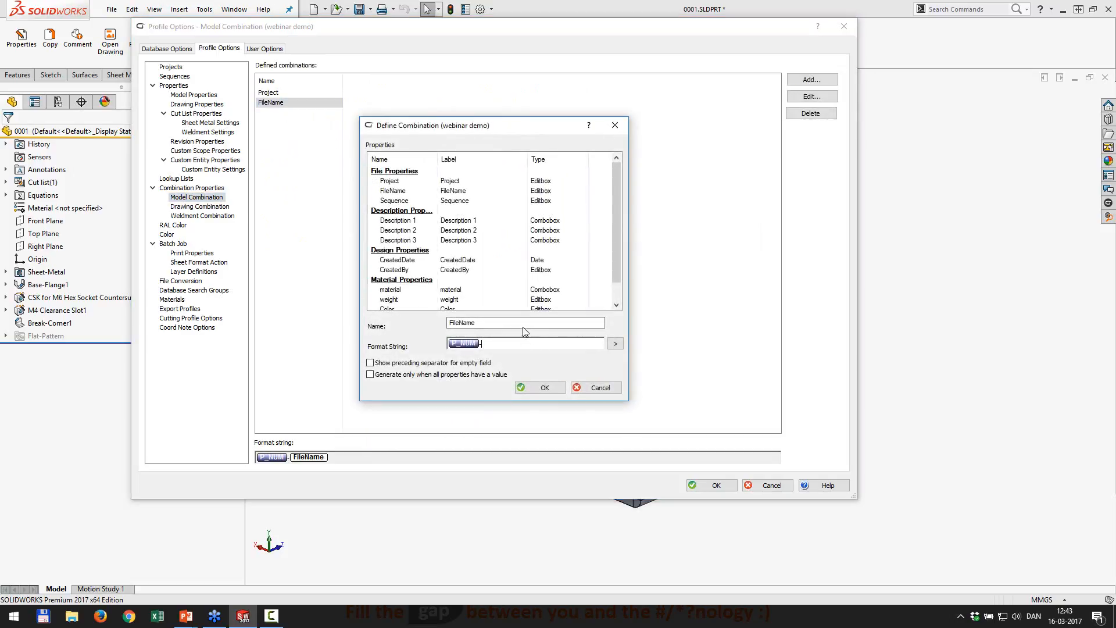
pyautogui.doubleClick(400, 201)
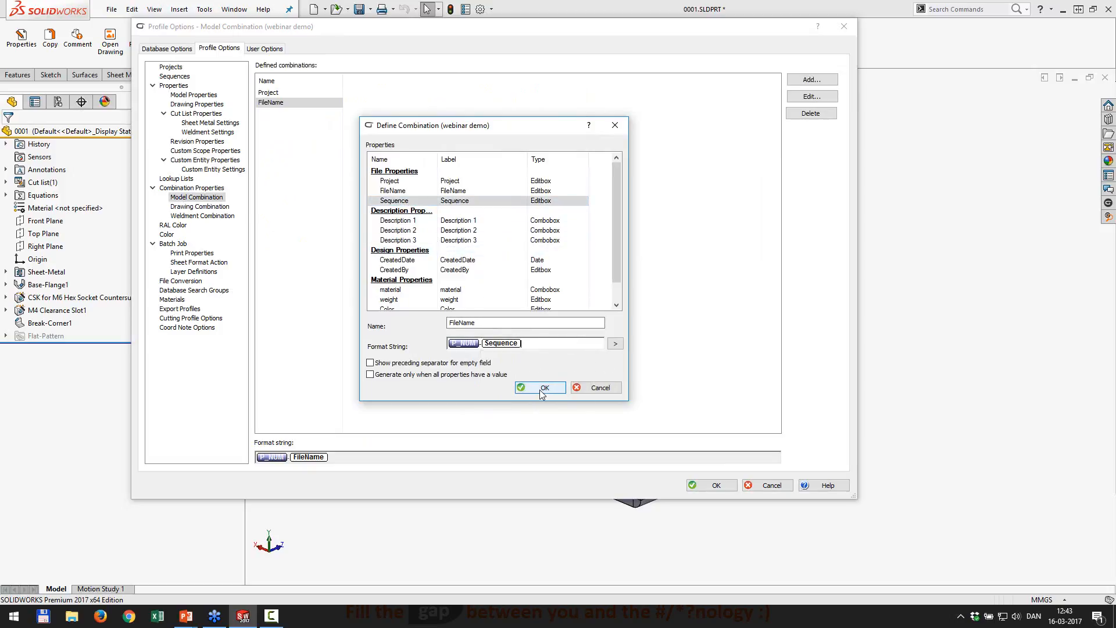
pyautogui.click(542, 389)
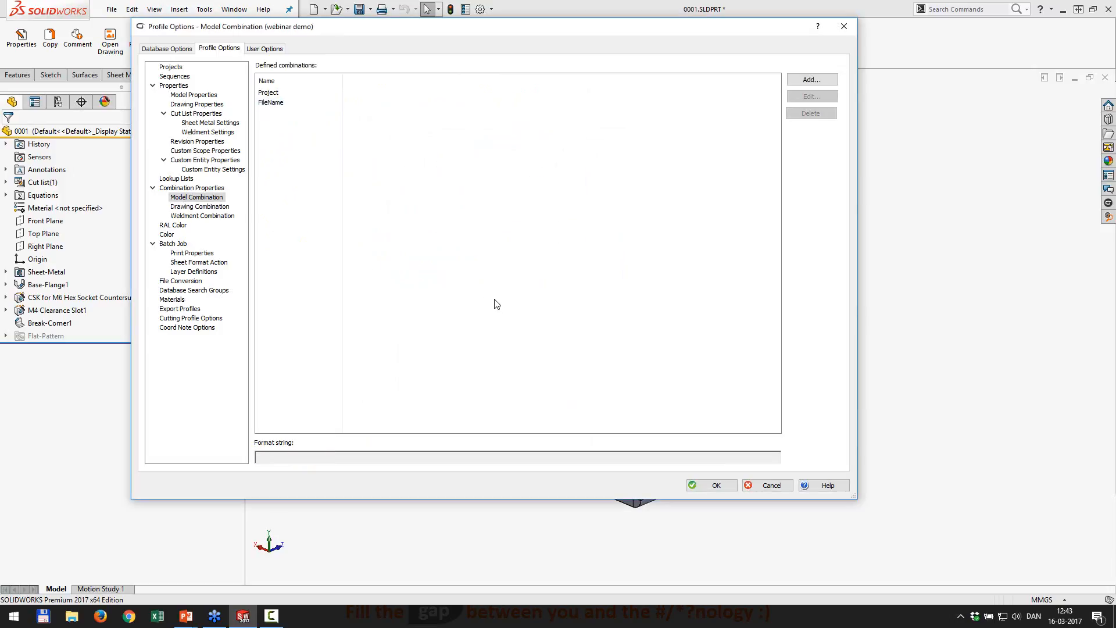
# Step: Clear the FileName property's button function, assign the GetCombinationValue data function with the FileName combination, and save the profile options
pyautogui.click(191, 96)
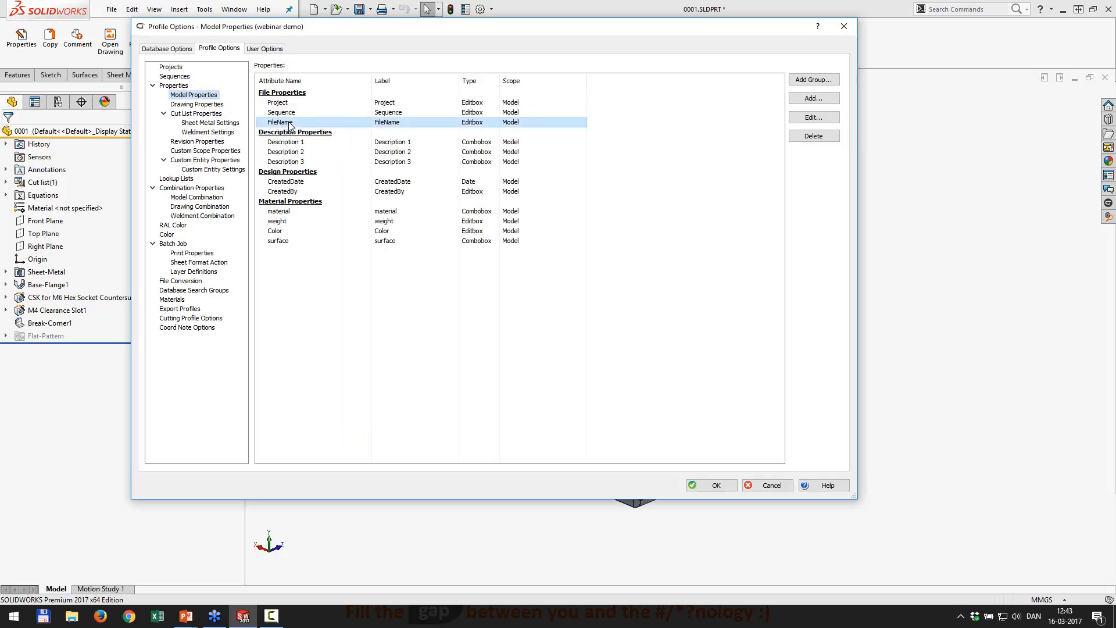
pyautogui.doubleClick(290, 124)
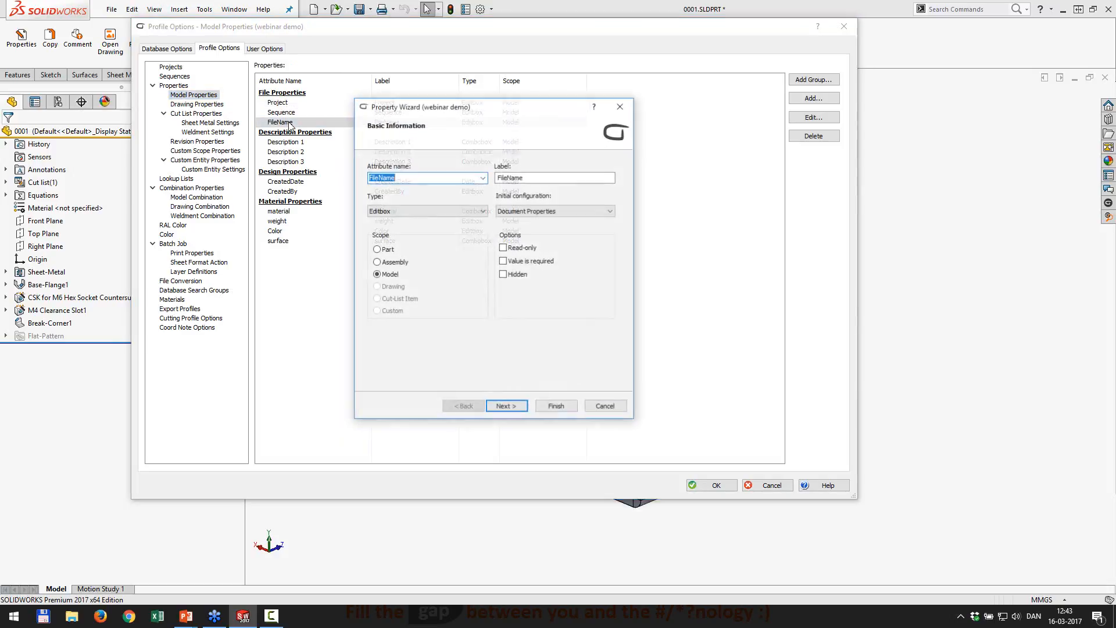
pyautogui.click(506, 407)
pyautogui.click(425, 235)
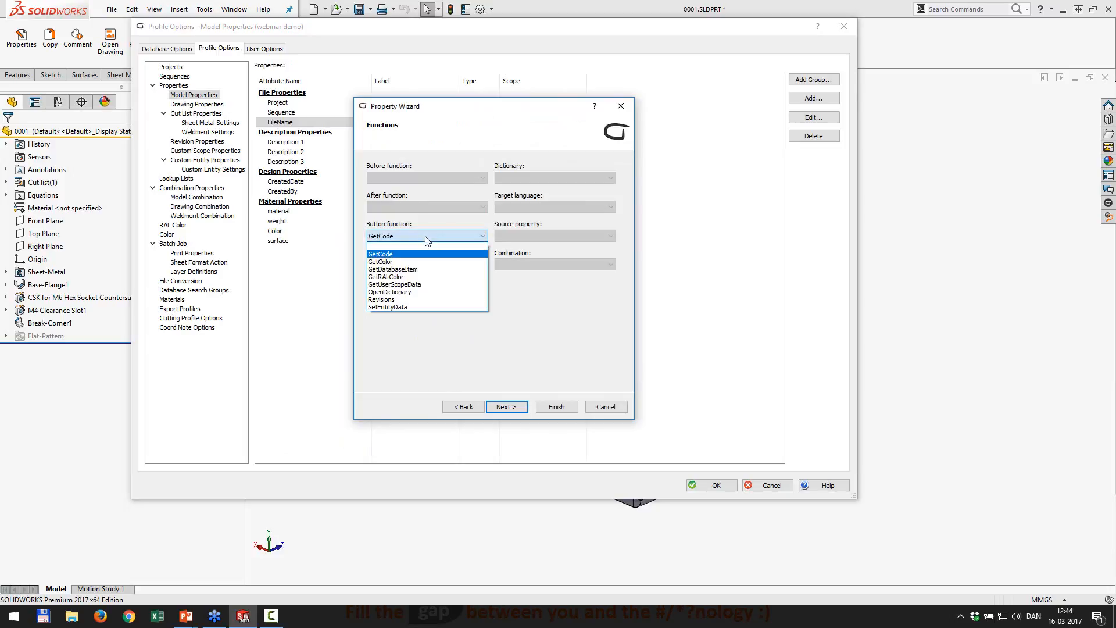
pyautogui.click(428, 248)
pyautogui.click(427, 264)
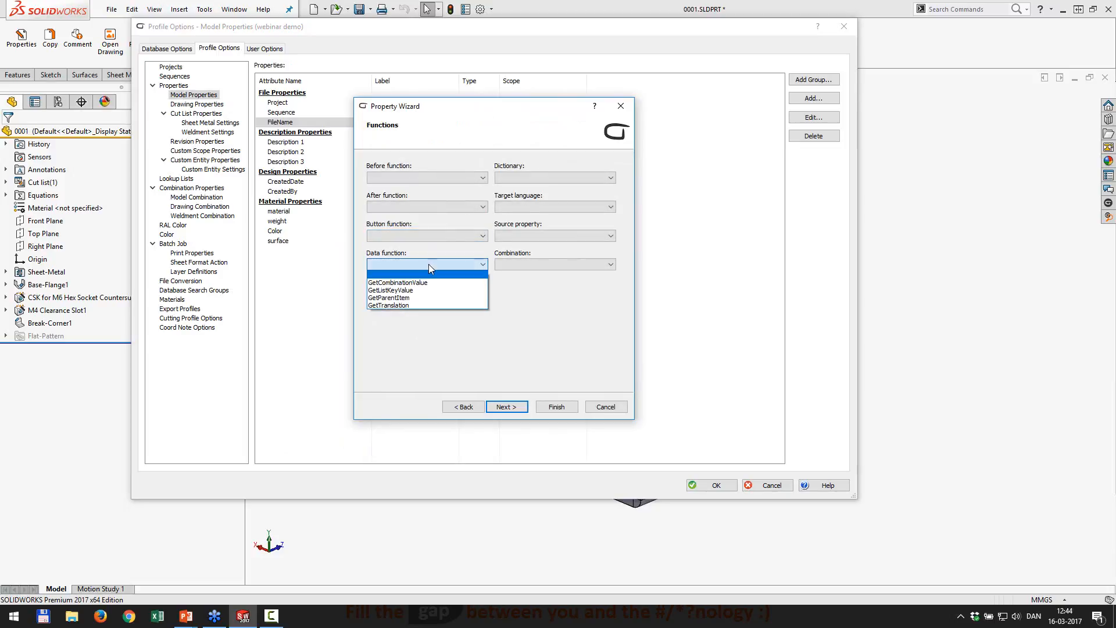
pyautogui.click(432, 283)
pyautogui.click(515, 266)
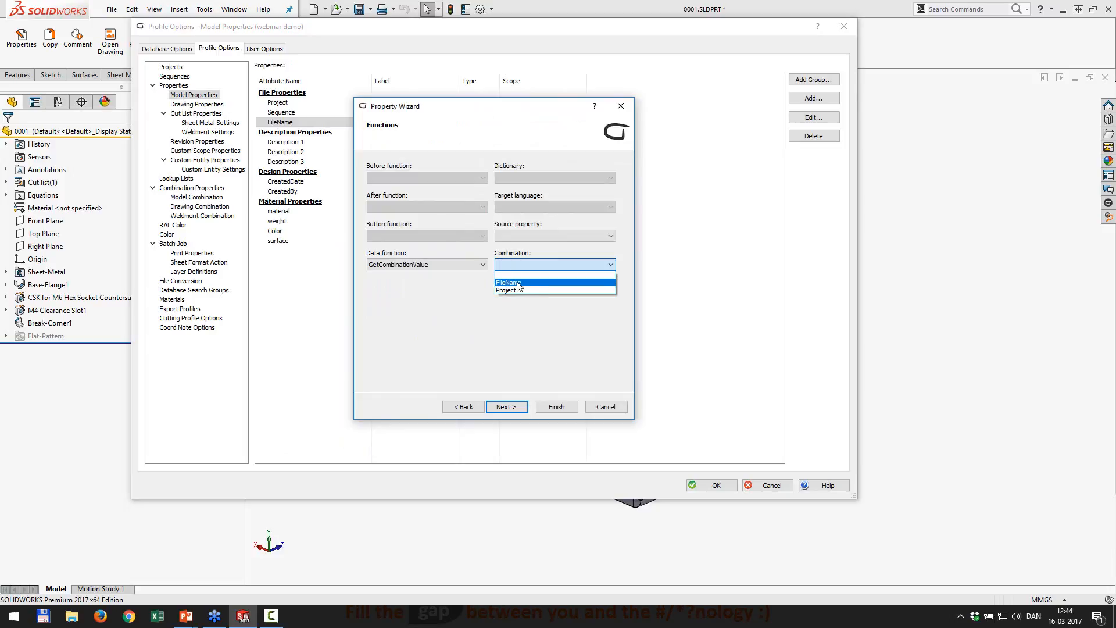
pyautogui.click(516, 285)
pyautogui.click(556, 407)
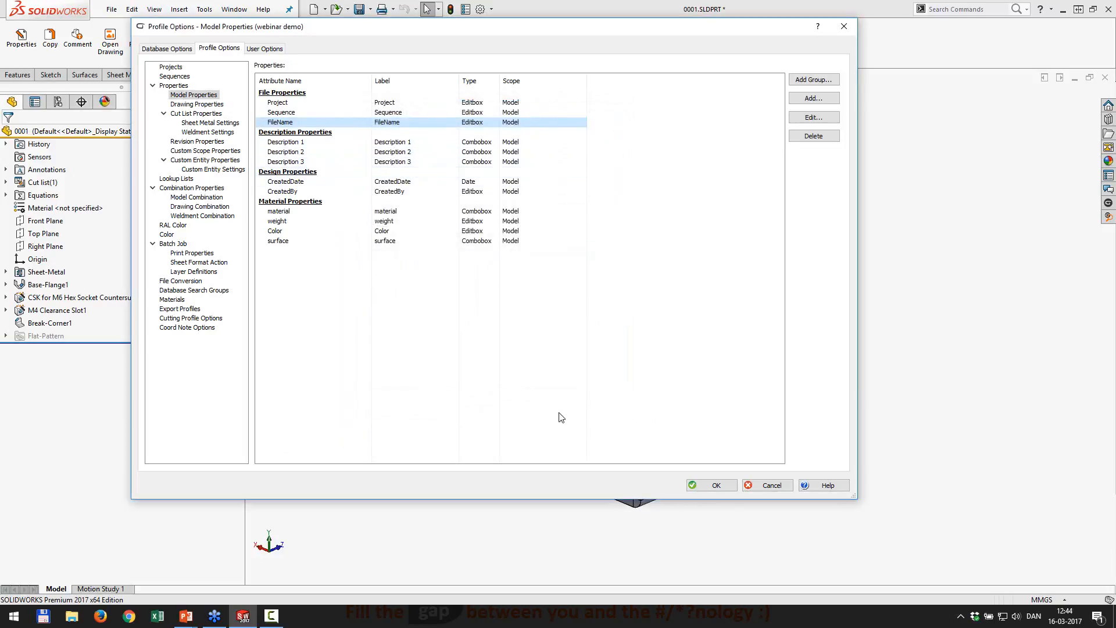
pyautogui.click(718, 485)
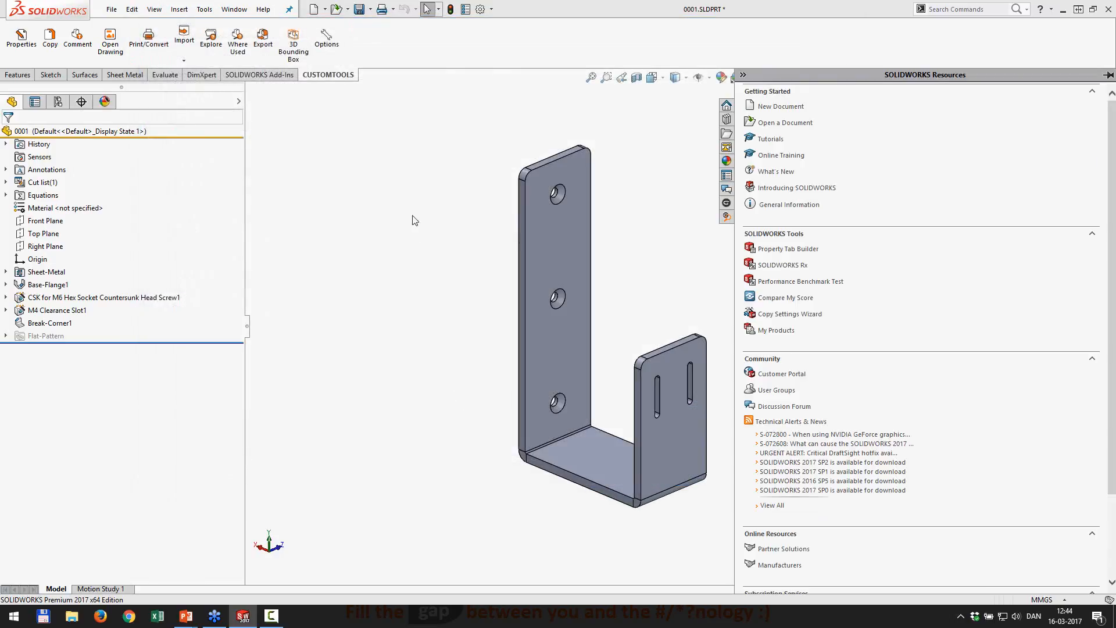
# Step: Create a new part from the Bracket Template and check its CUSTOMTOOLS properties without saving changes
pyautogui.click(383, 231)
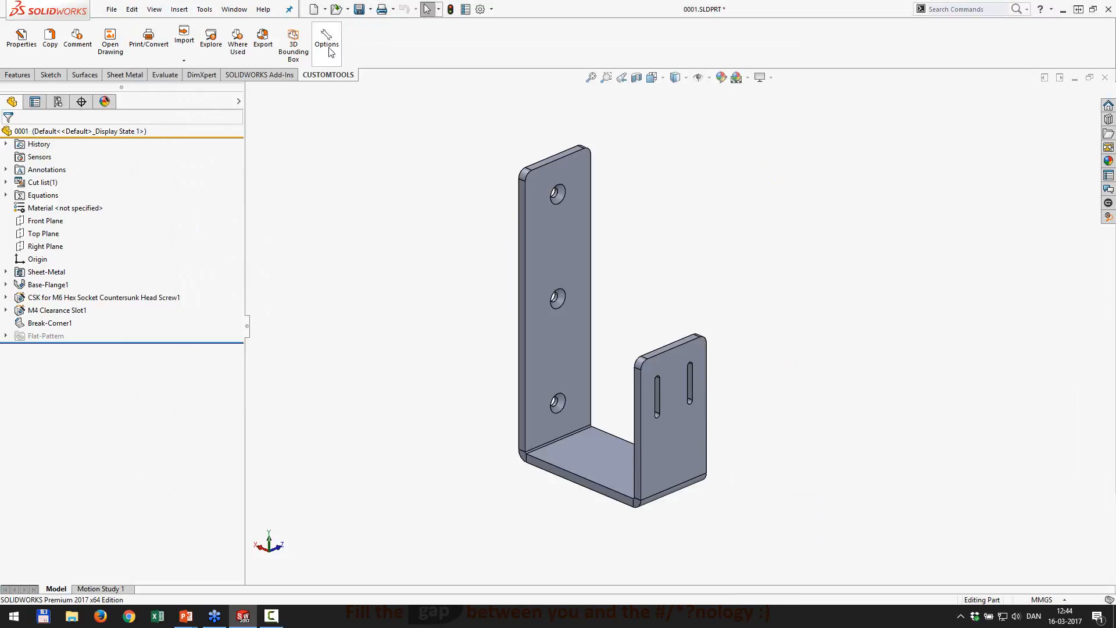
pyautogui.click(313, 8)
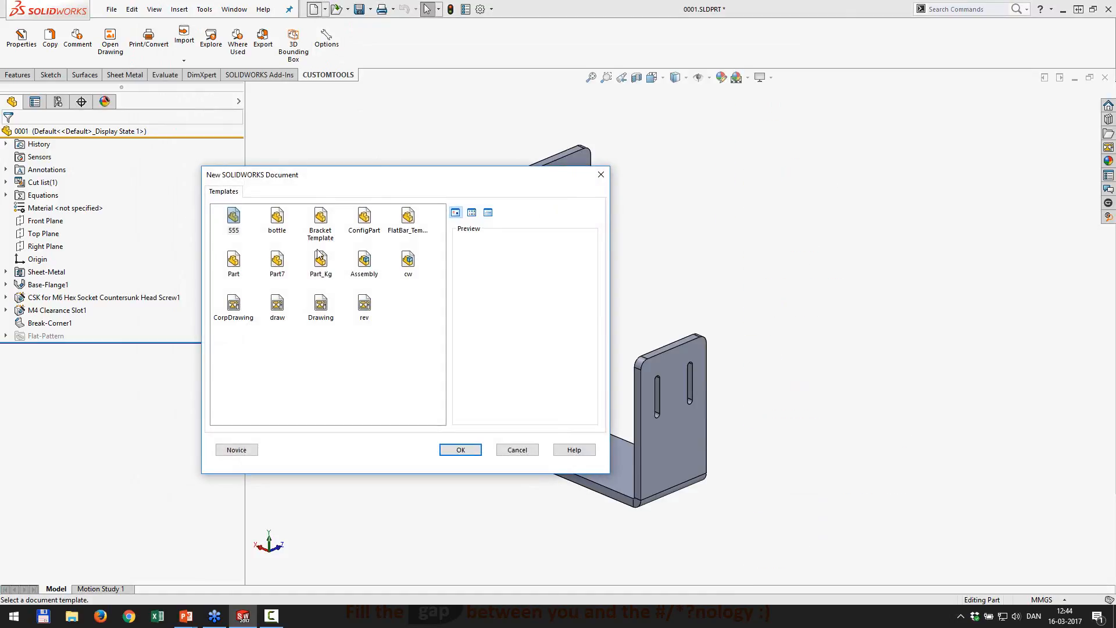
pyautogui.doubleClick(323, 226)
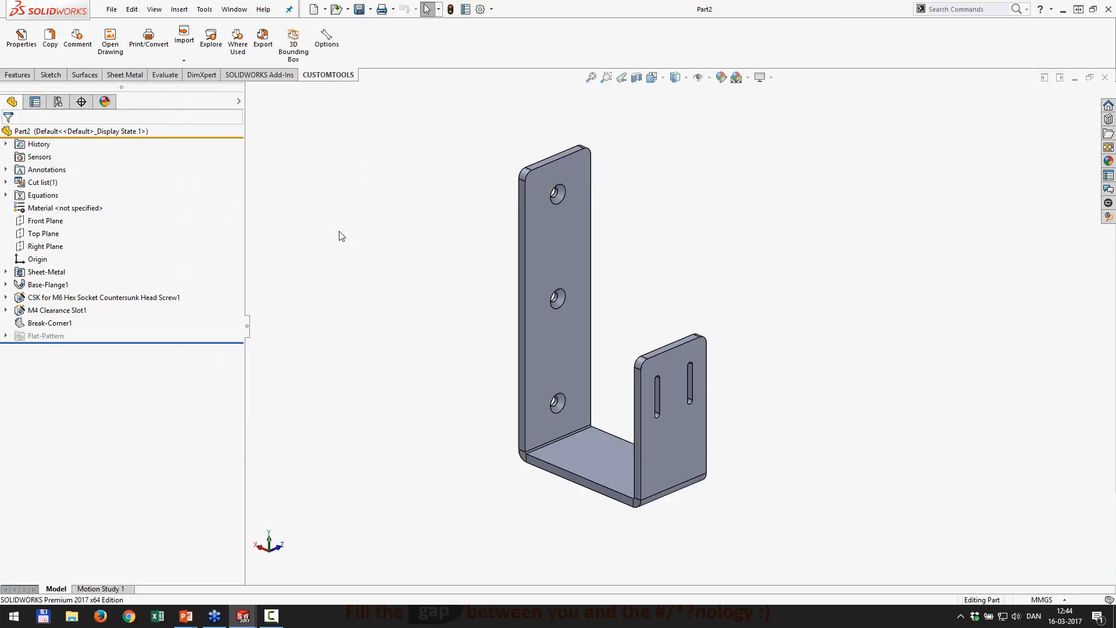
pyautogui.click(29, 41)
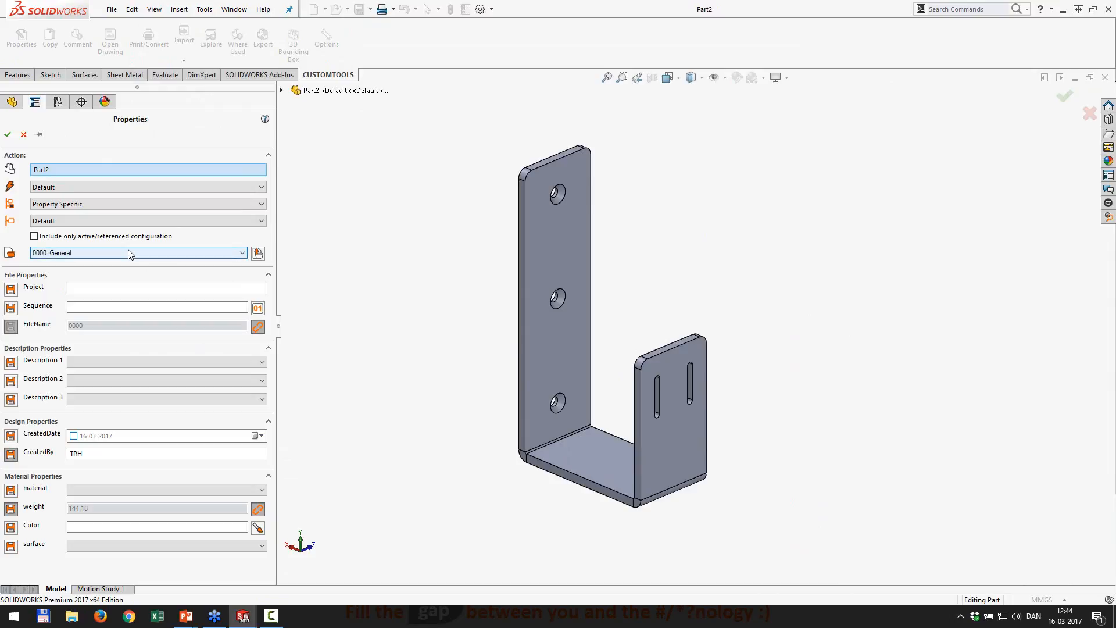
pyautogui.click(23, 135)
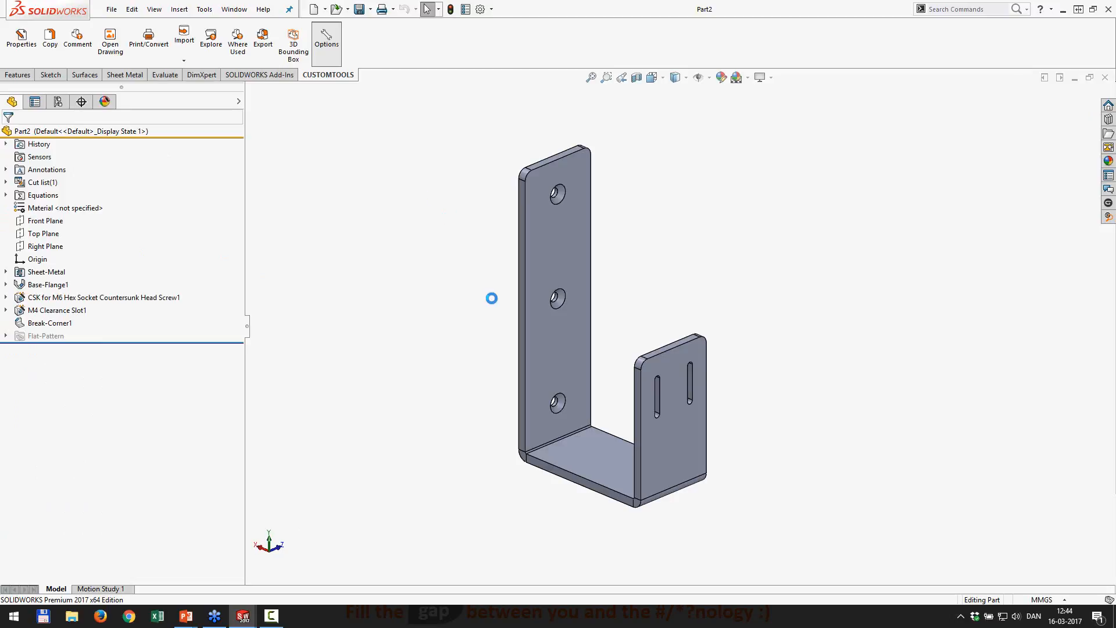
# Step: Assign the GetCombinationValue data function with the Project combination to the Project model property and save the profile options
pyautogui.click(204, 94)
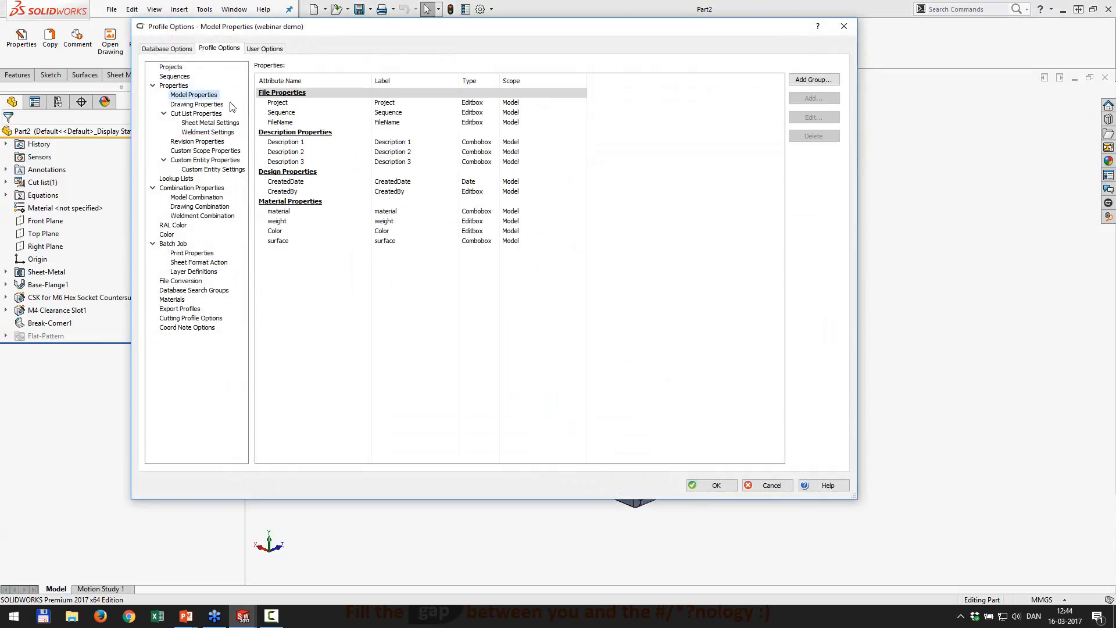
pyautogui.click(289, 104)
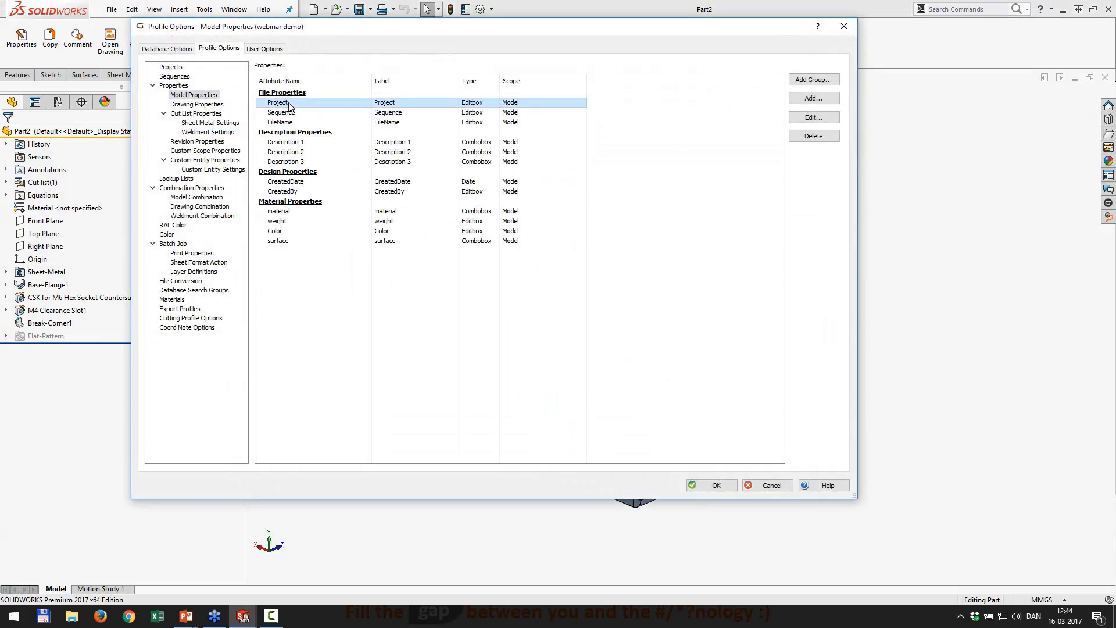
pyautogui.doubleClick(284, 103)
pyautogui.click(505, 406)
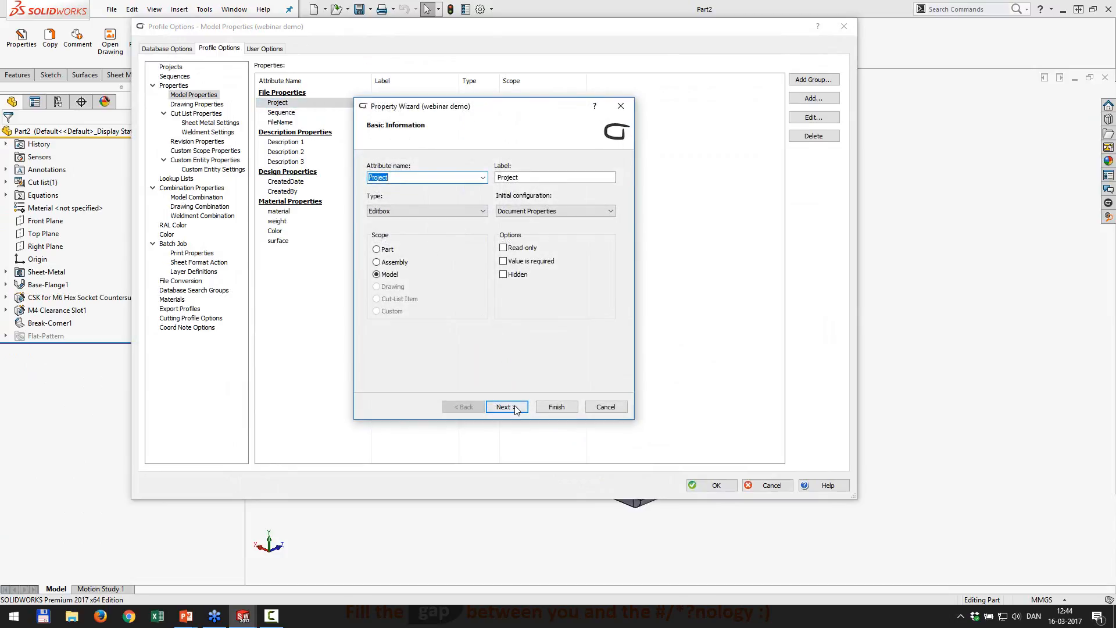
pyautogui.click(447, 264)
pyautogui.click(448, 275)
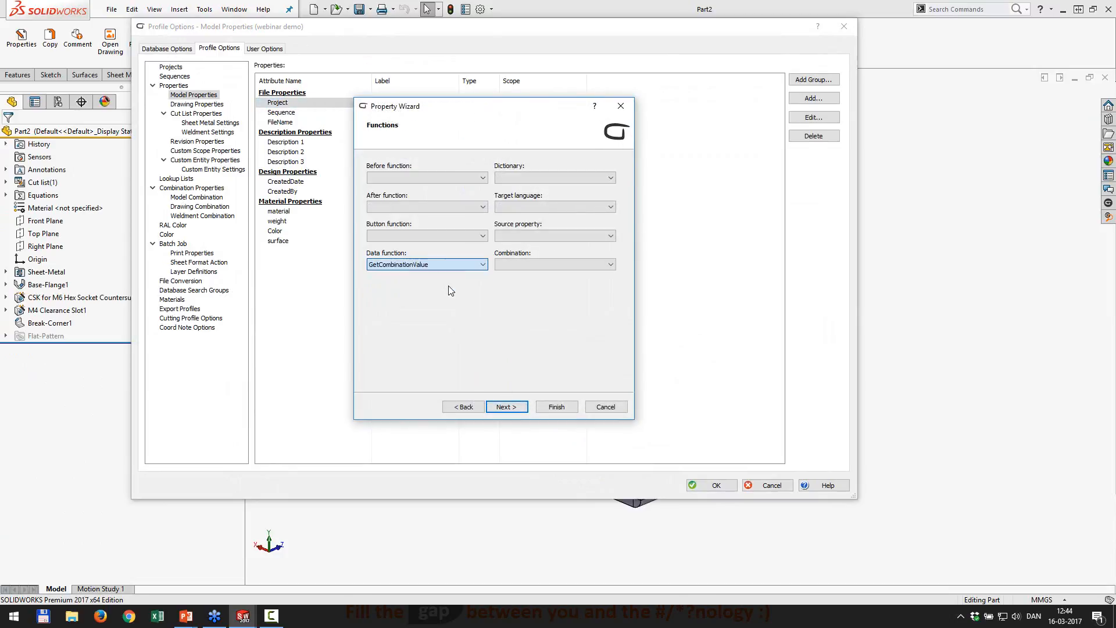
pyautogui.click(514, 266)
pyautogui.click(523, 284)
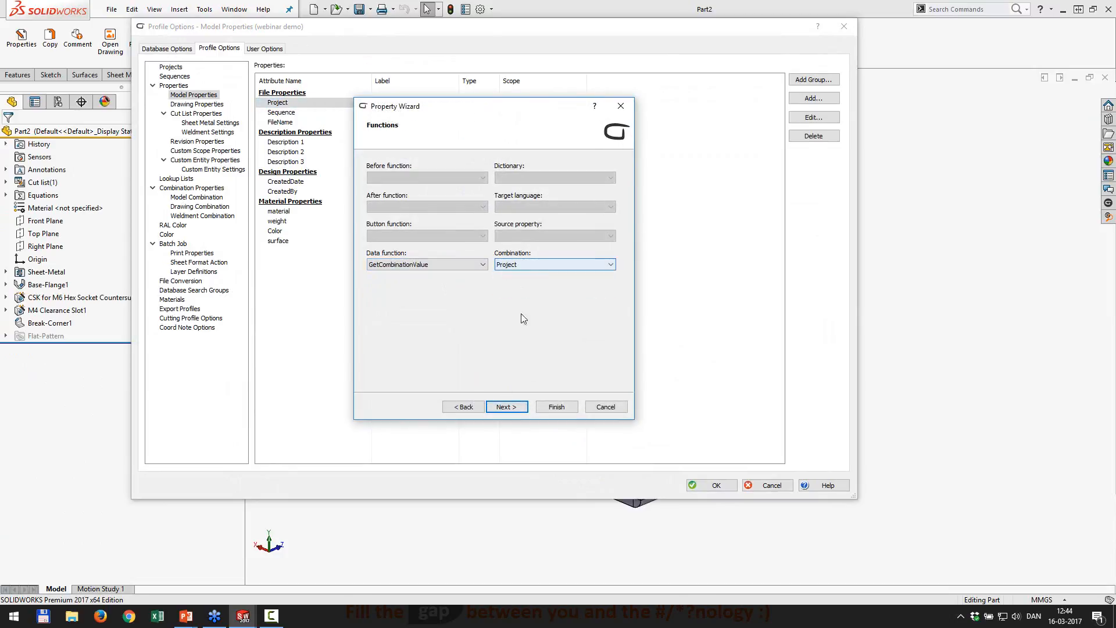
pyautogui.click(560, 407)
pyautogui.click(711, 485)
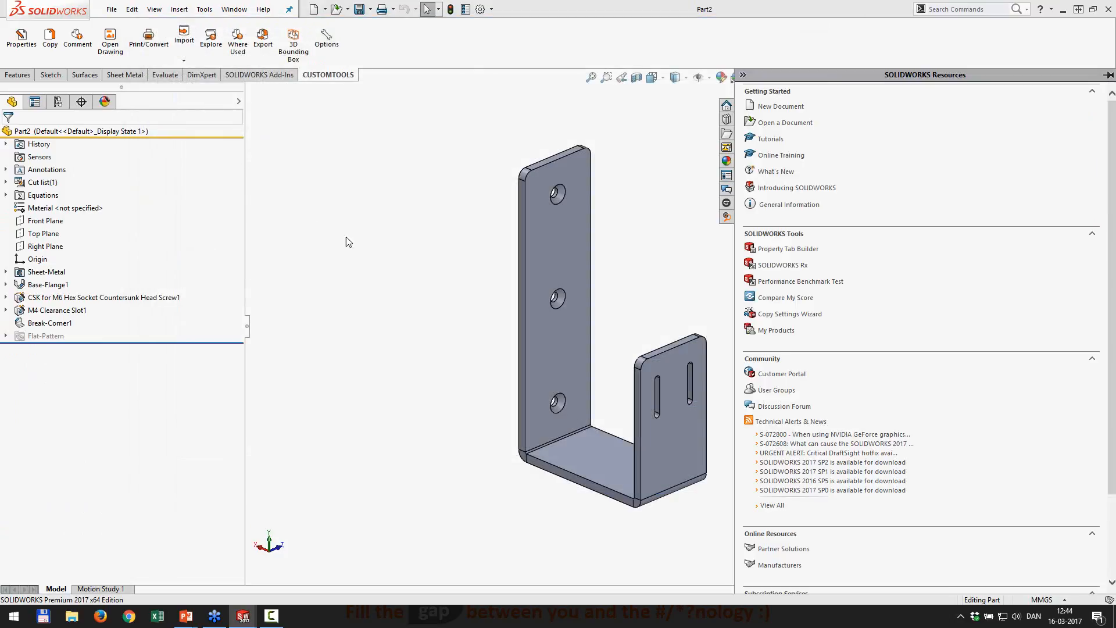
# Step: In the part's CUSTOMTOOLS properties, try generating a sequence code, then switch the project to 1234: DEMO and generate a code again
pyautogui.click(21, 41)
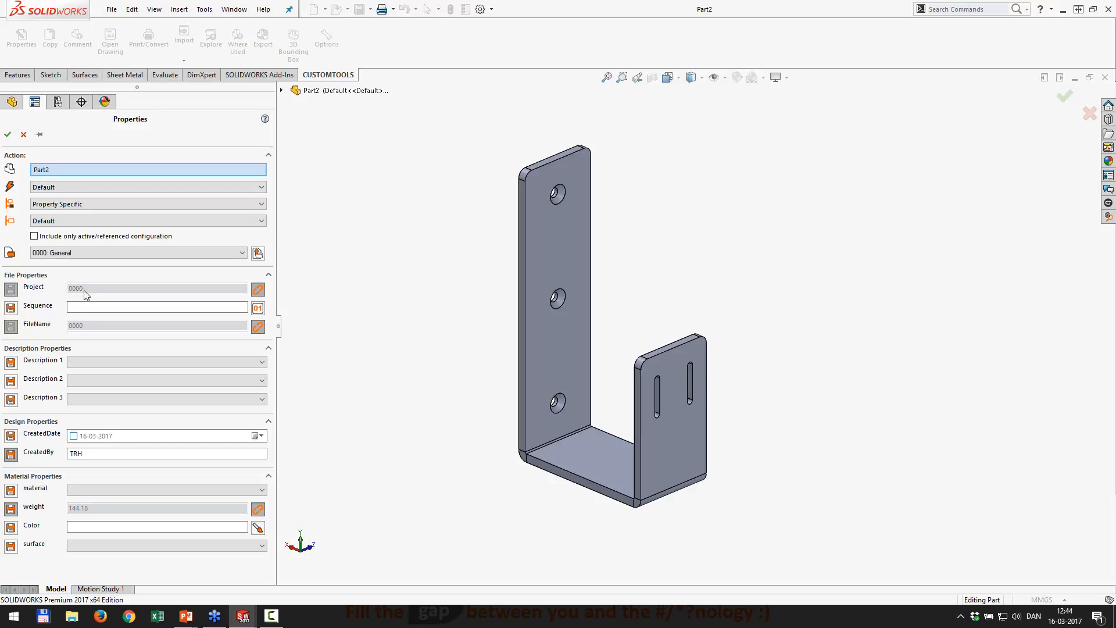
pyautogui.click(258, 309)
pyautogui.click(346, 393)
pyautogui.click(86, 252)
pyautogui.click(38, 265)
pyautogui.click(73, 274)
pyautogui.click(258, 308)
pyautogui.click(351, 395)
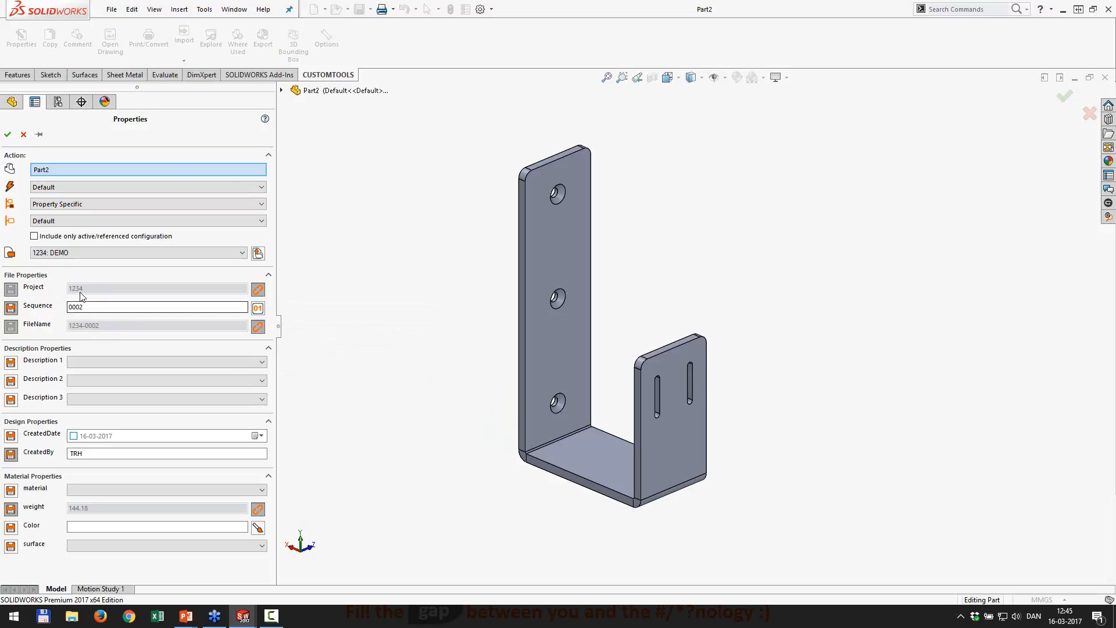
# Step: Try Description 1 as DRIVES and Description 2 as DRUM MOTOR, and discard all the part's property changes
pyautogui.click(114, 364)
pyautogui.click(113, 385)
pyautogui.click(110, 382)
pyautogui.click(108, 402)
pyautogui.click(108, 402)
pyautogui.click(103, 399)
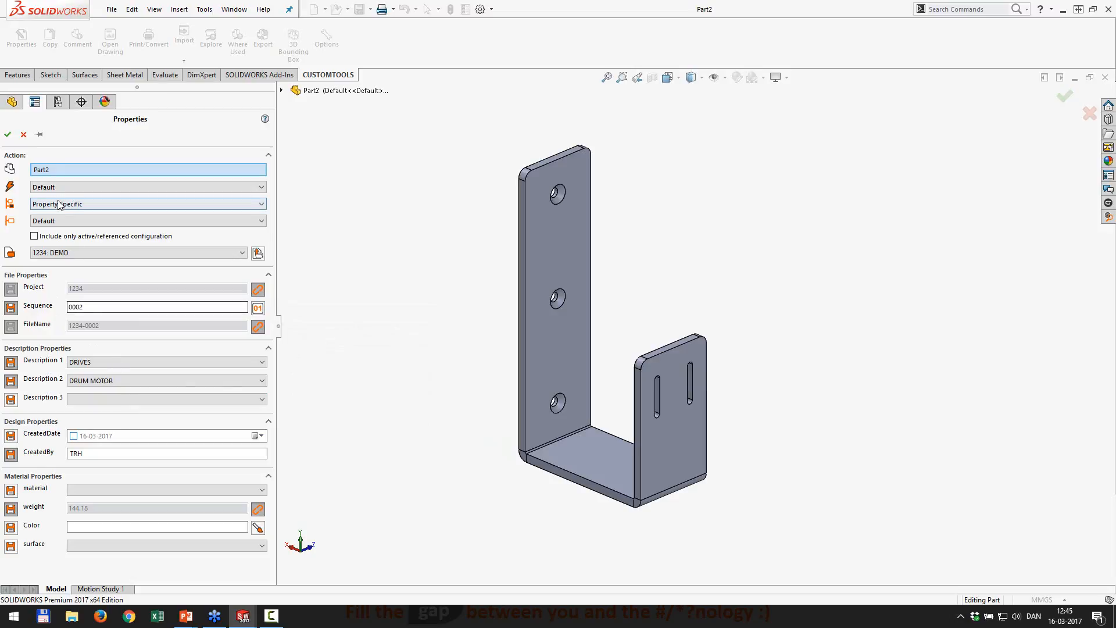
pyautogui.click(23, 135)
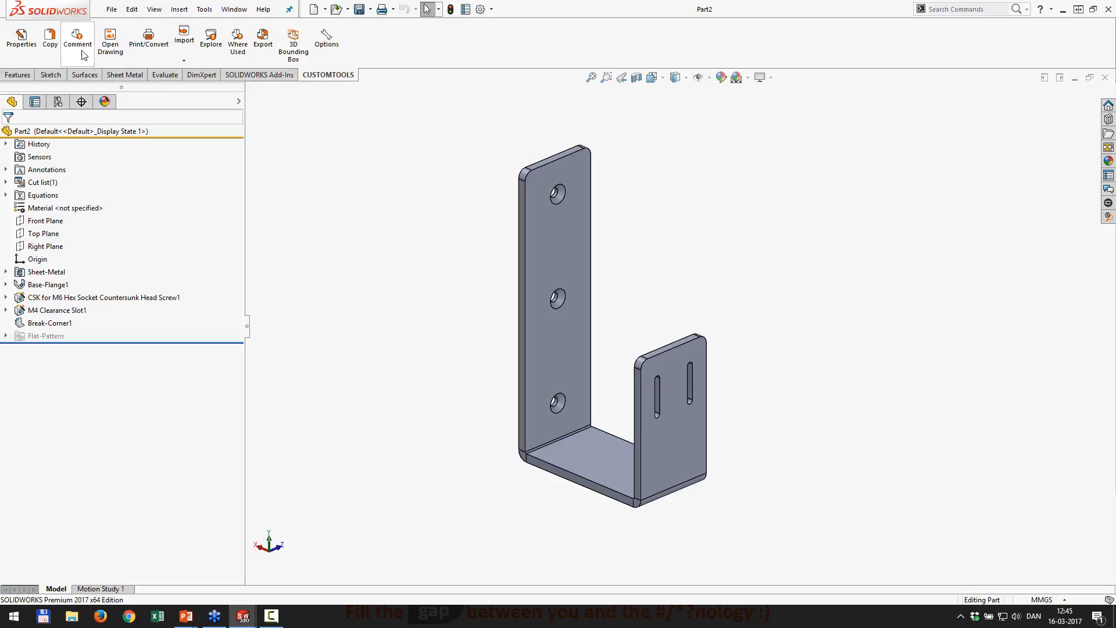
# Step: Reopen the part's CUSTOMTOOLS properties and assign a new Sequence code from the DEMO sequence
pyautogui.click(21, 38)
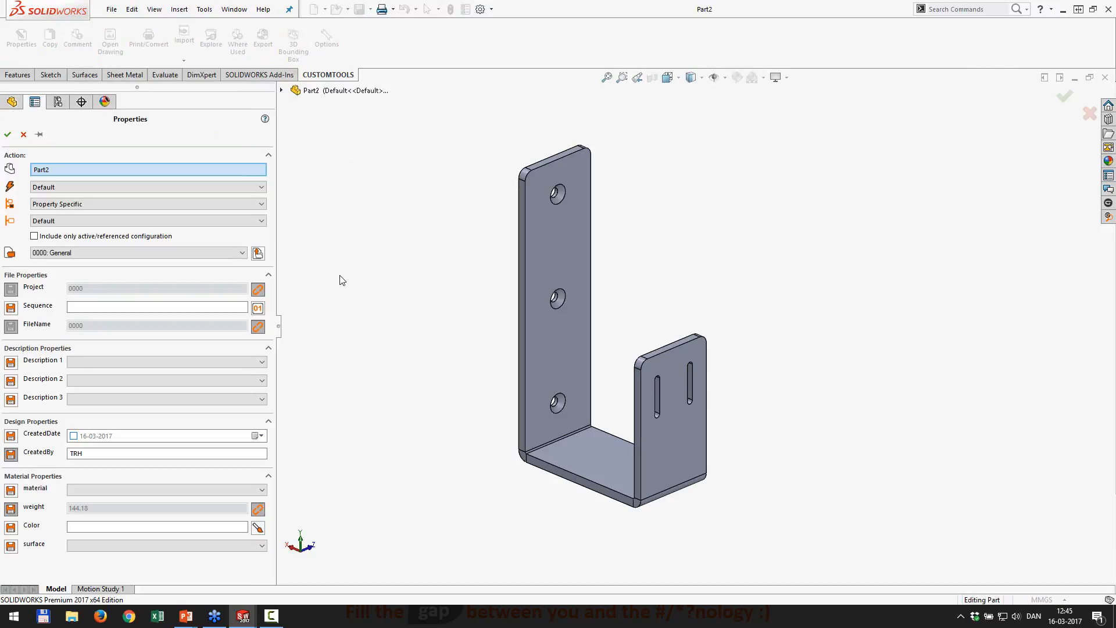
pyautogui.click(258, 308)
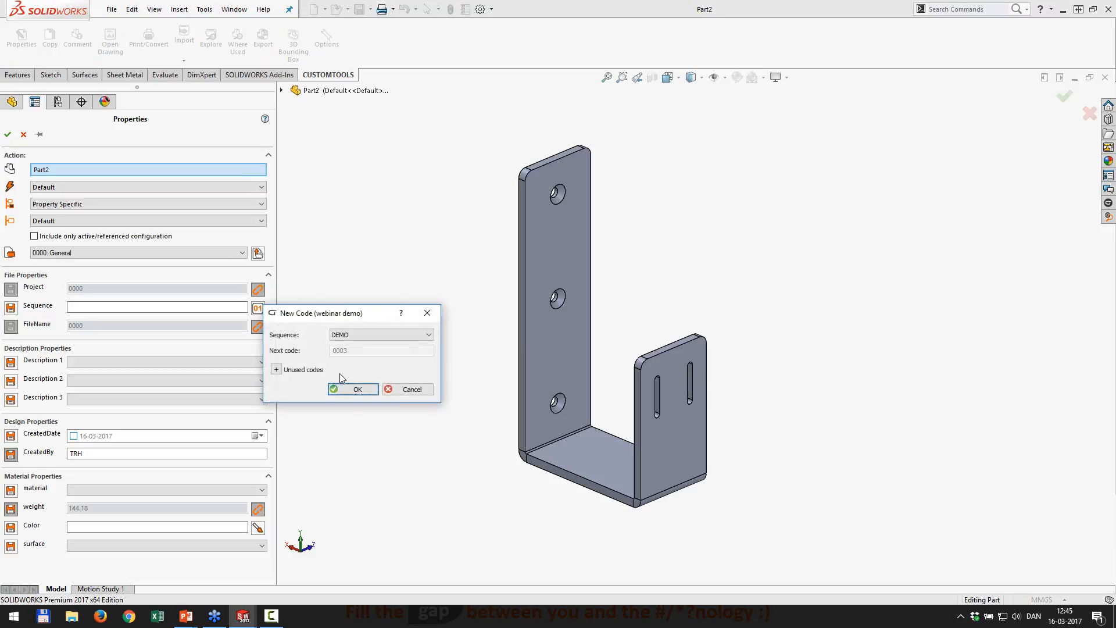
pyautogui.click(357, 389)
# Step: Set Description 1 to CONTROL SYSTEMS, Description 2 to CPU/MEMORY/IO MODULE and Description 3 to FESTO
pyautogui.click(155, 362)
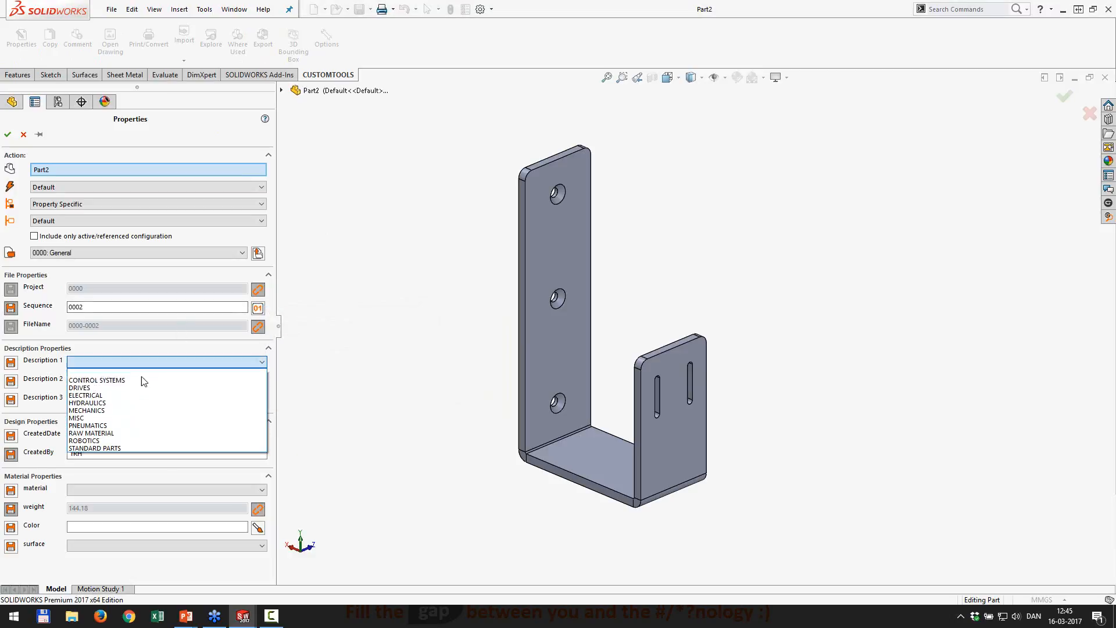
pyautogui.click(129, 381)
pyautogui.click(109, 380)
pyautogui.click(110, 397)
pyautogui.click(106, 399)
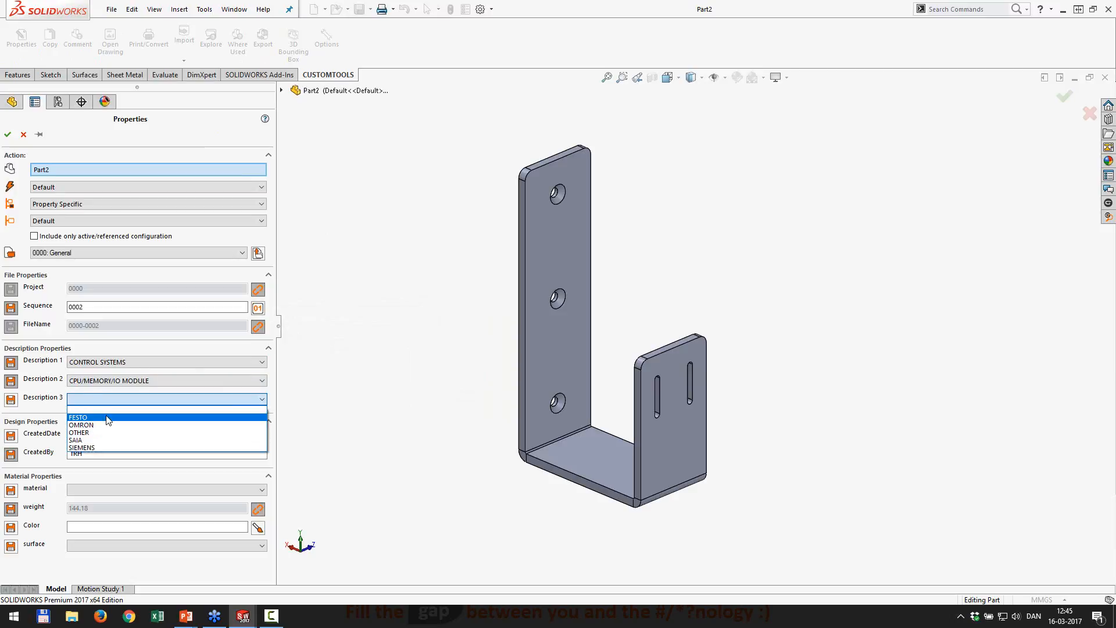
pyautogui.click(107, 417)
# Step: Enable CreatedDate, set material Plain Carbon Steel, color RAL 1005 Honey yellow and surface Wear, and save the part as 0000-0002.SLDPRT
pyautogui.click(73, 436)
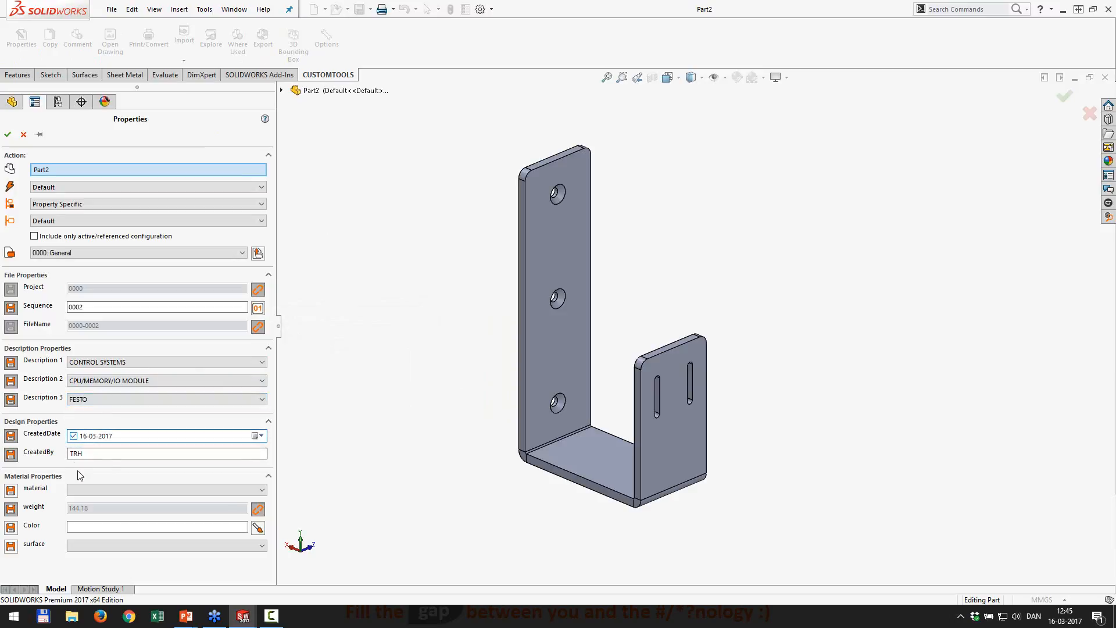
pyautogui.click(93, 490)
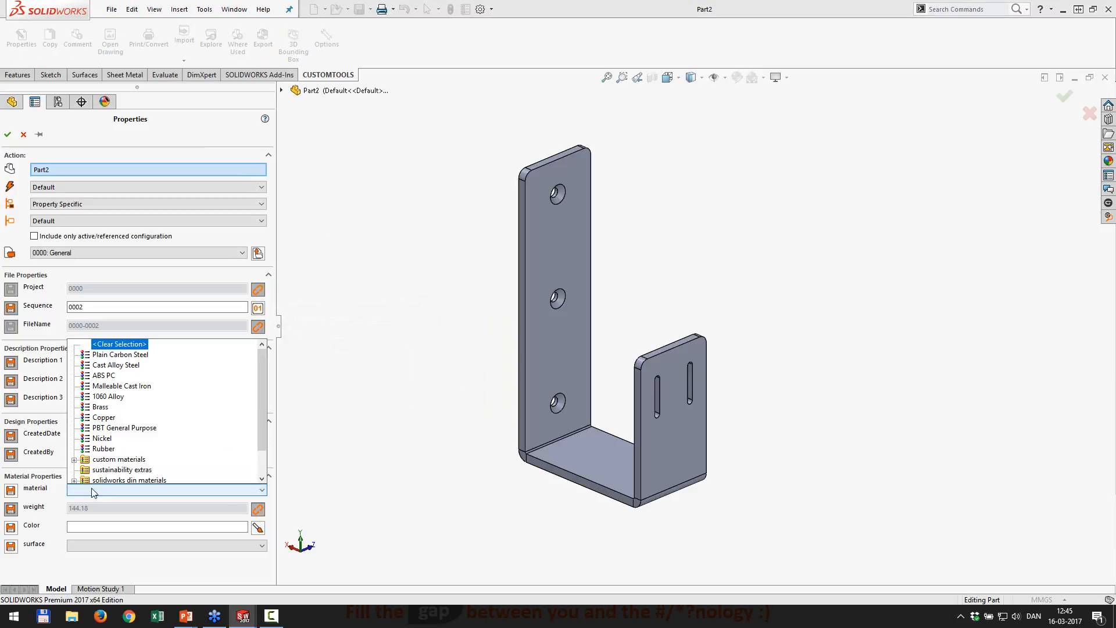
pyautogui.click(111, 354)
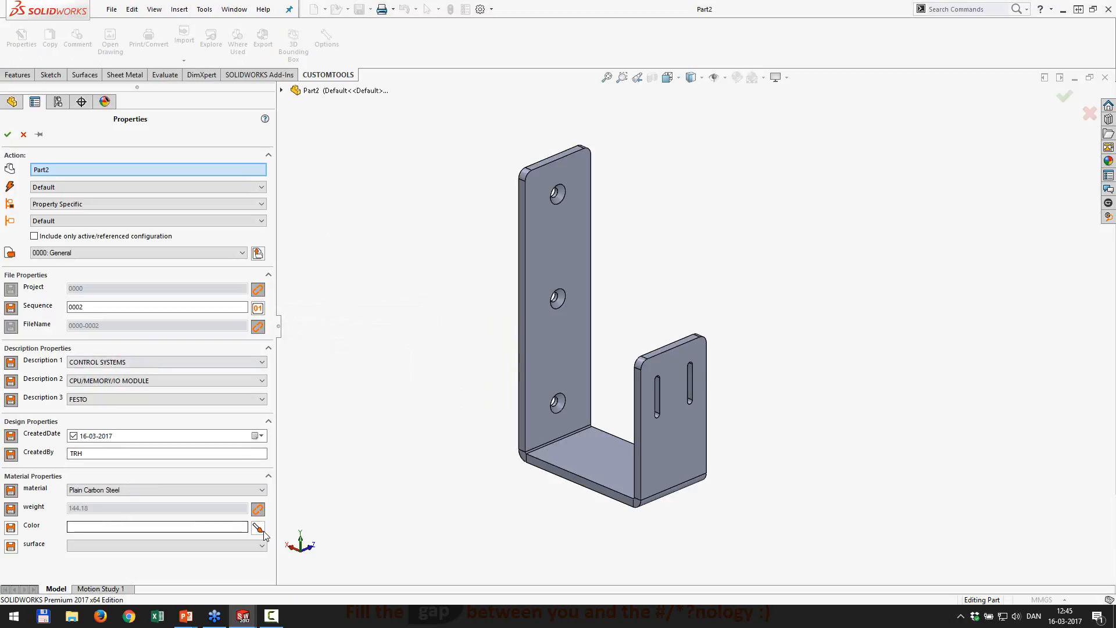
pyautogui.click(258, 527)
pyautogui.doubleClick(300, 467)
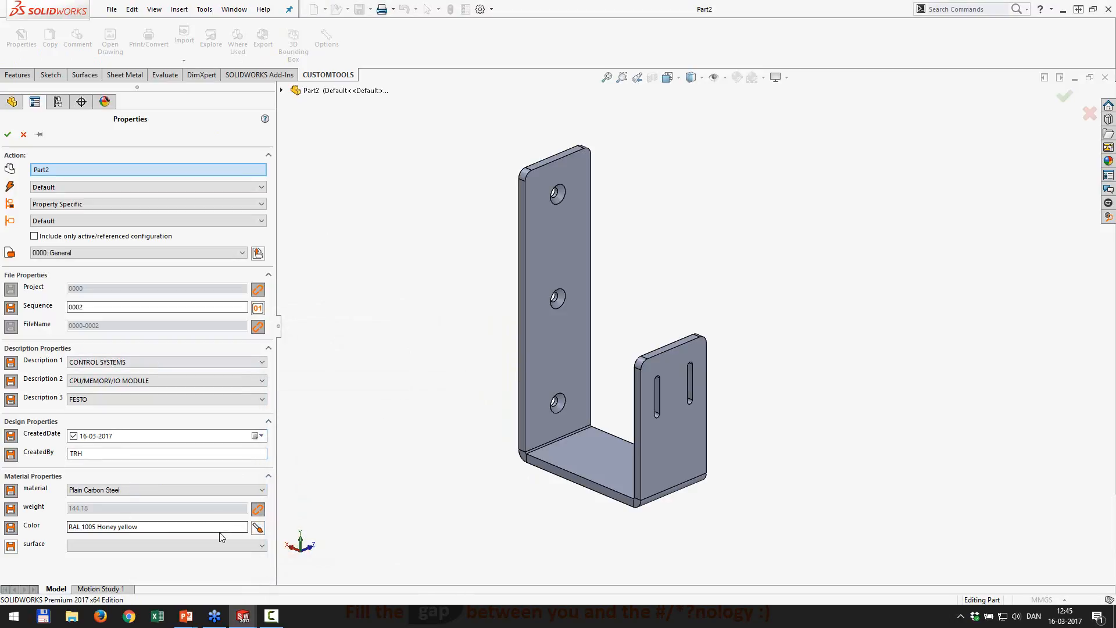
pyautogui.click(203, 545)
pyautogui.click(102, 513)
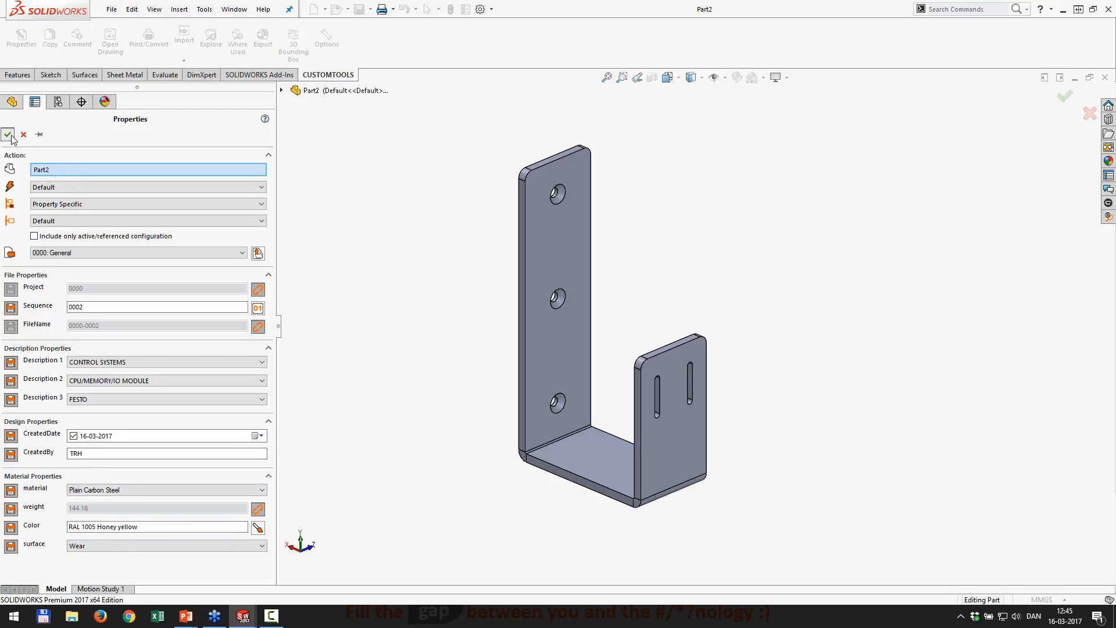
pyautogui.click(257, 253)
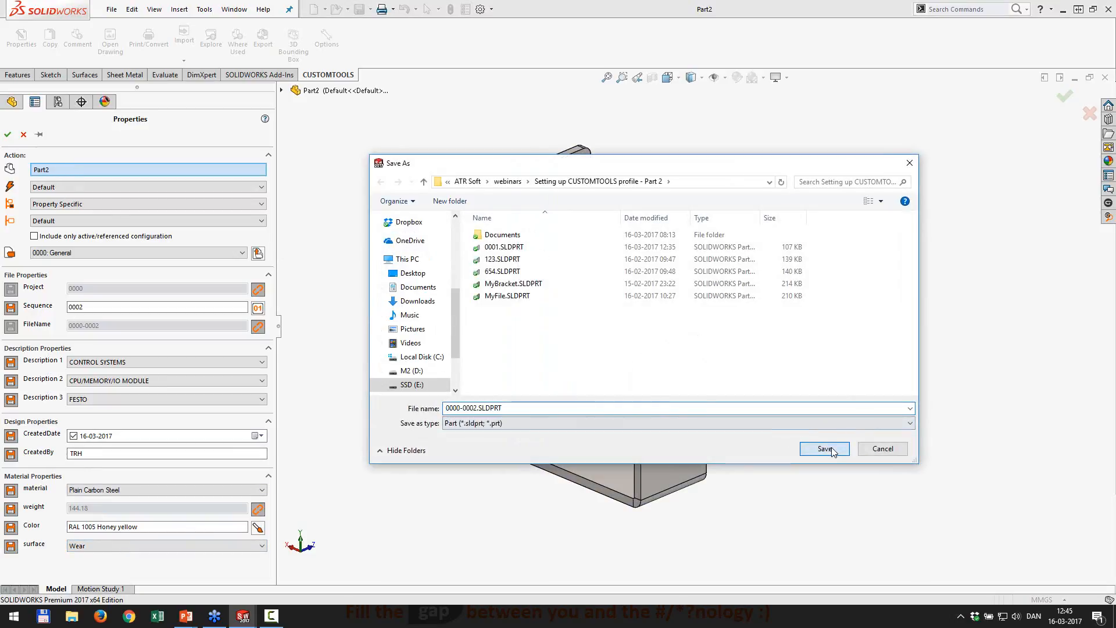
pyautogui.click(824, 449)
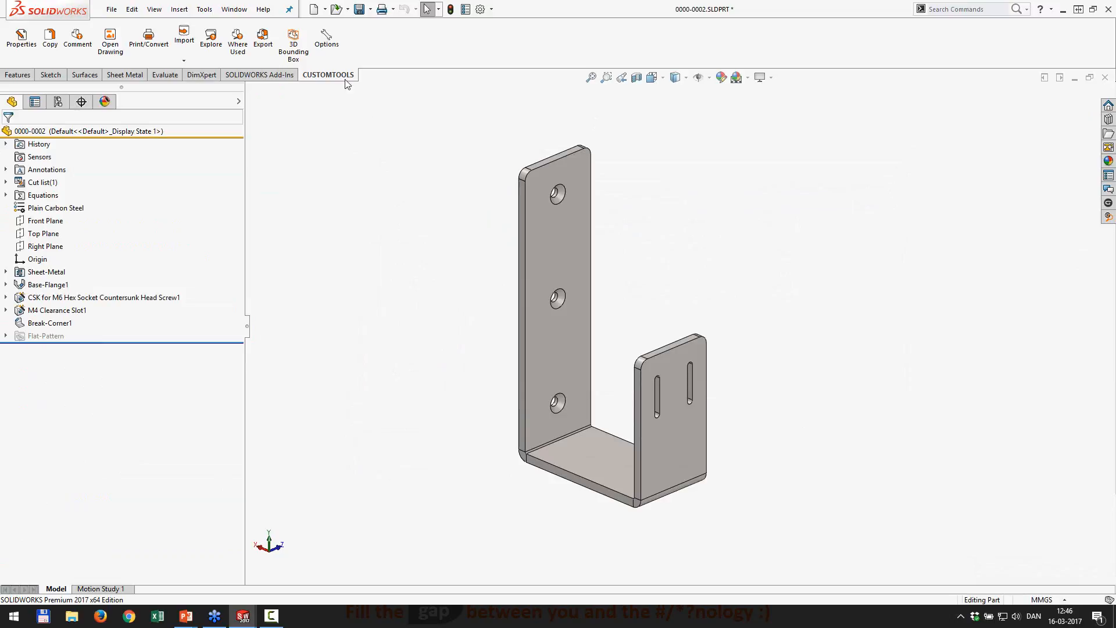
# Step: Start a new export profile named MyExport in the profile options, with Source Path and Source Filename as its output path
pyautogui.click(327, 38)
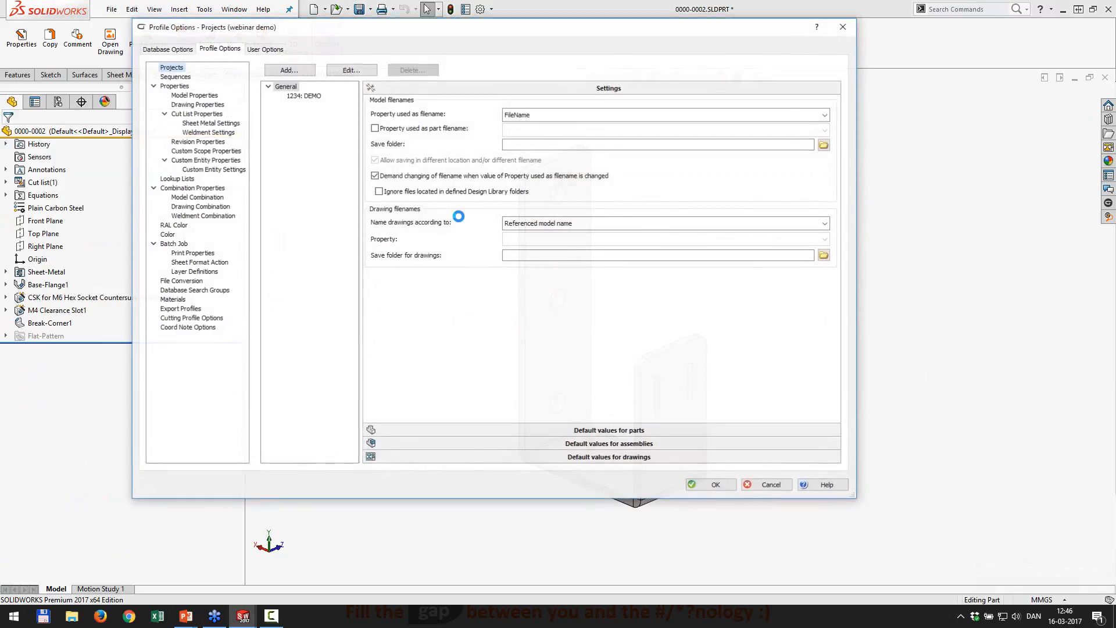
pyautogui.click(185, 310)
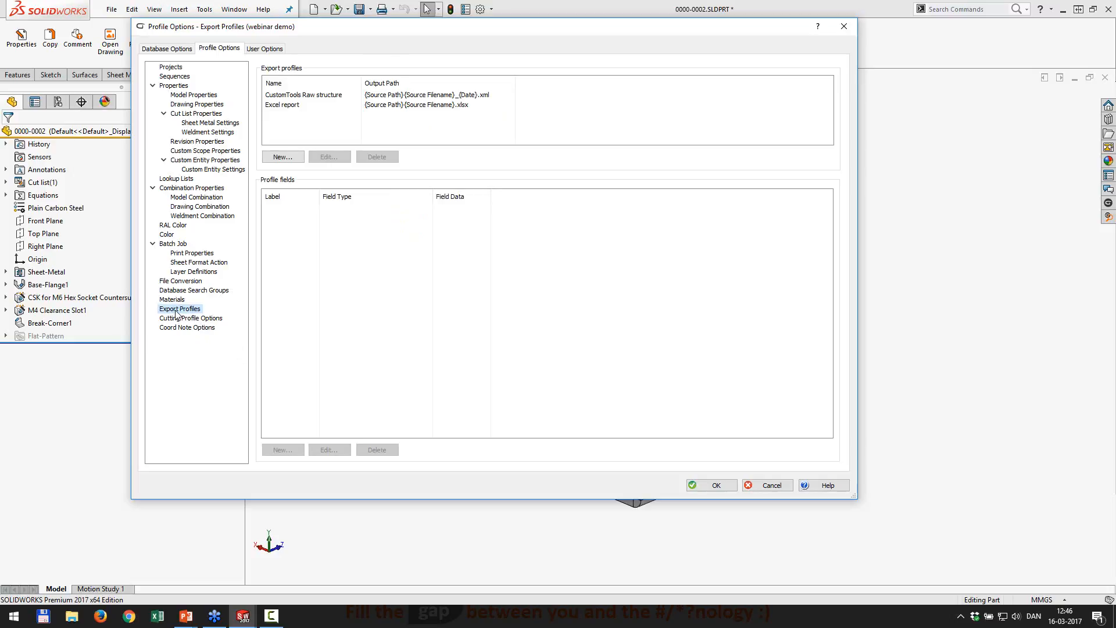
pyautogui.click(290, 96)
pyautogui.click(291, 106)
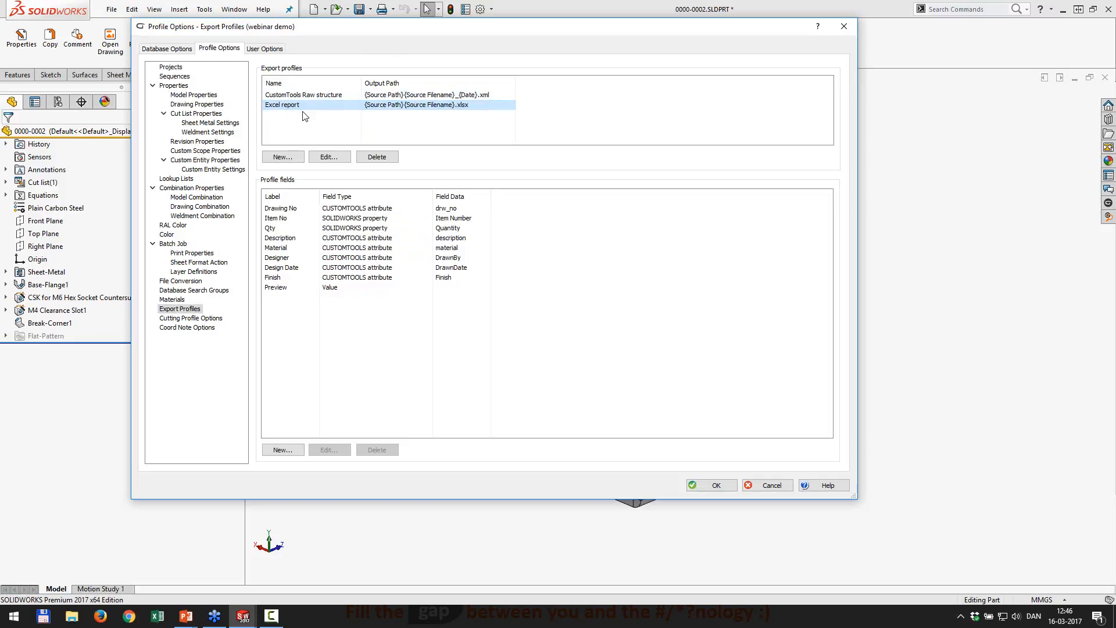
pyautogui.click(302, 116)
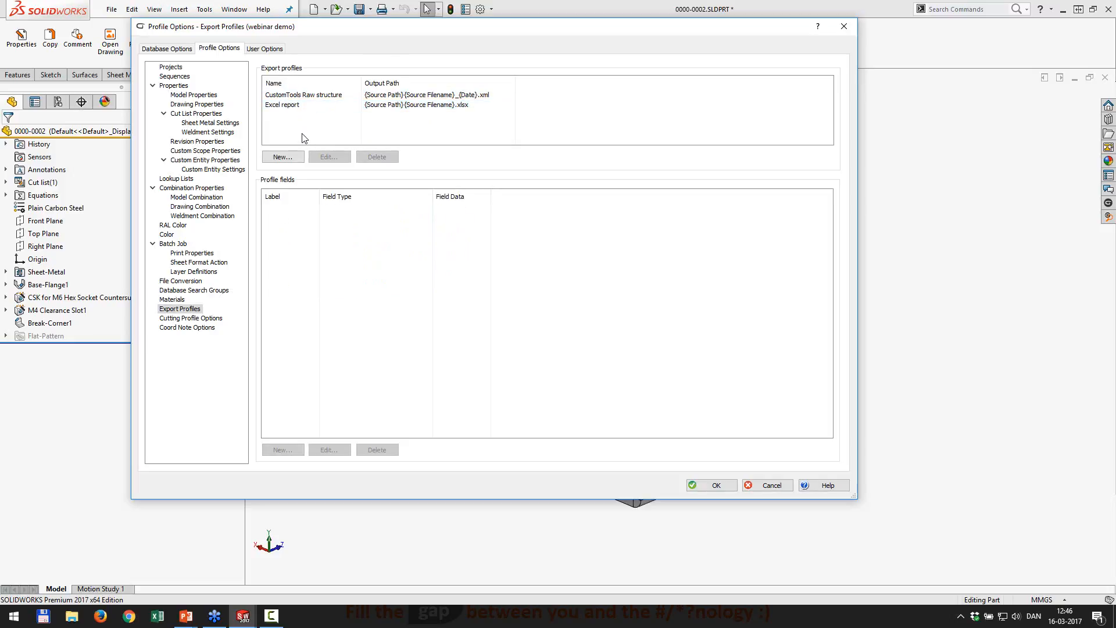
pyautogui.click(290, 160)
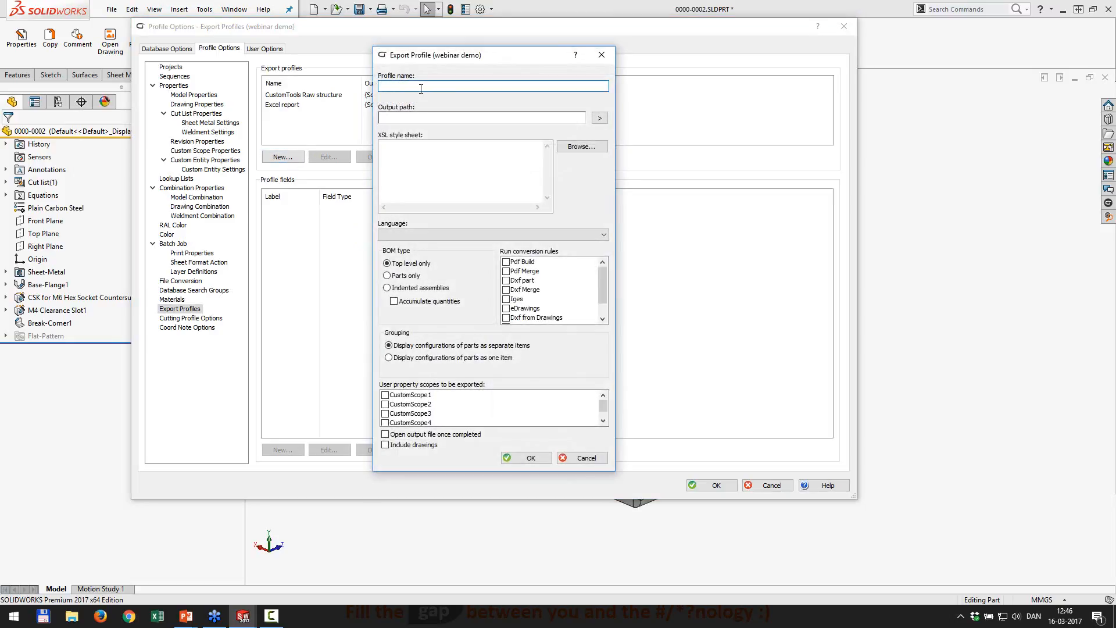
pyautogui.write('MyExport')
pyautogui.click(599, 118)
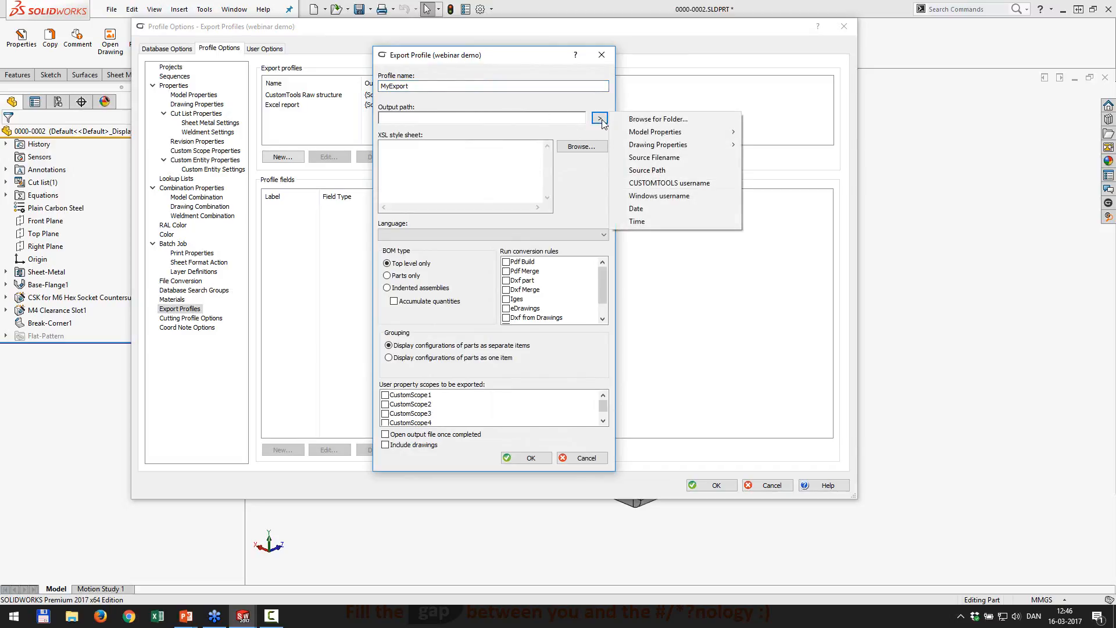
pyautogui.click(686, 169)
pyautogui.click(599, 118)
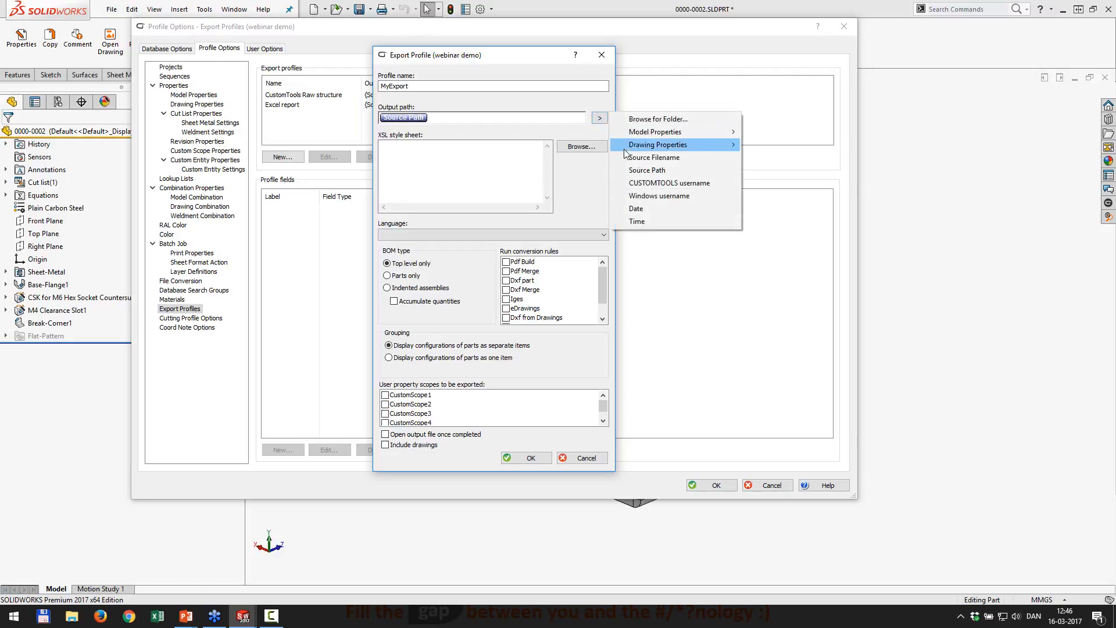
pyautogui.click(653, 158)
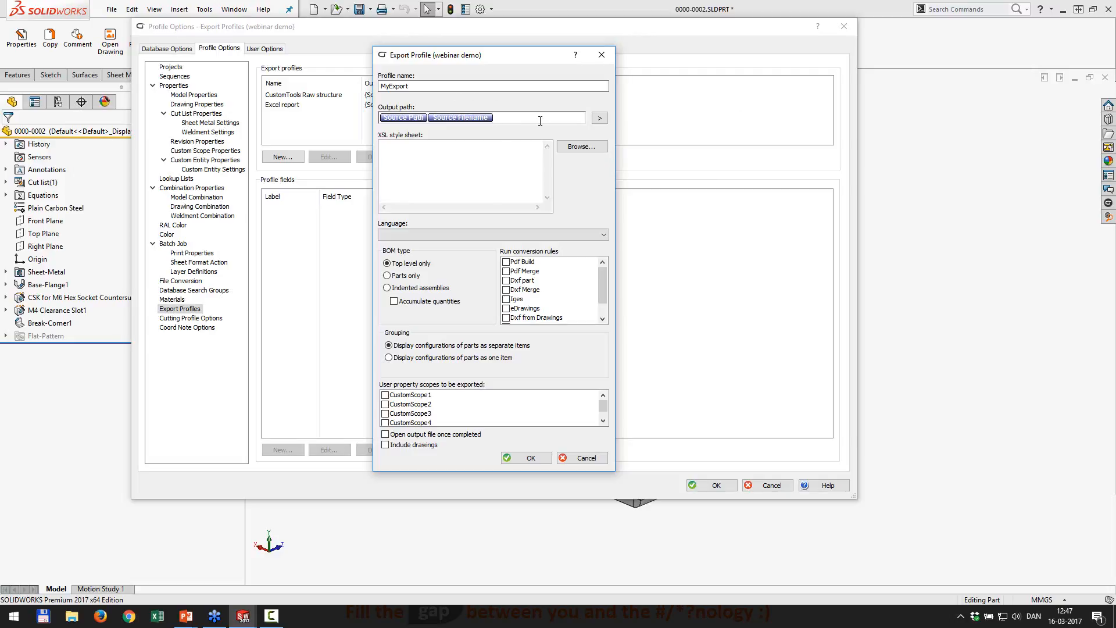
pyautogui.write('\\Export\\\\')
pyautogui.press('BackSpace')
pyautogui.press('BackSpace')
pyautogui.press('BackSpace')
pyautogui.press('BackSpace')
pyautogui.press('BackSpace')
pyautogui.press('BackSpace')
pyautogui.press('BackSpace')
pyautogui.press('BackSpace')
# Step: Set MyExport's BOM type to Parts only, enable the MyStep conversion rule and Include drawings, and confirm the profile
pyautogui.click(388, 277)
pyautogui.moveTo(603, 277); pyautogui.dragTo(603, 292)
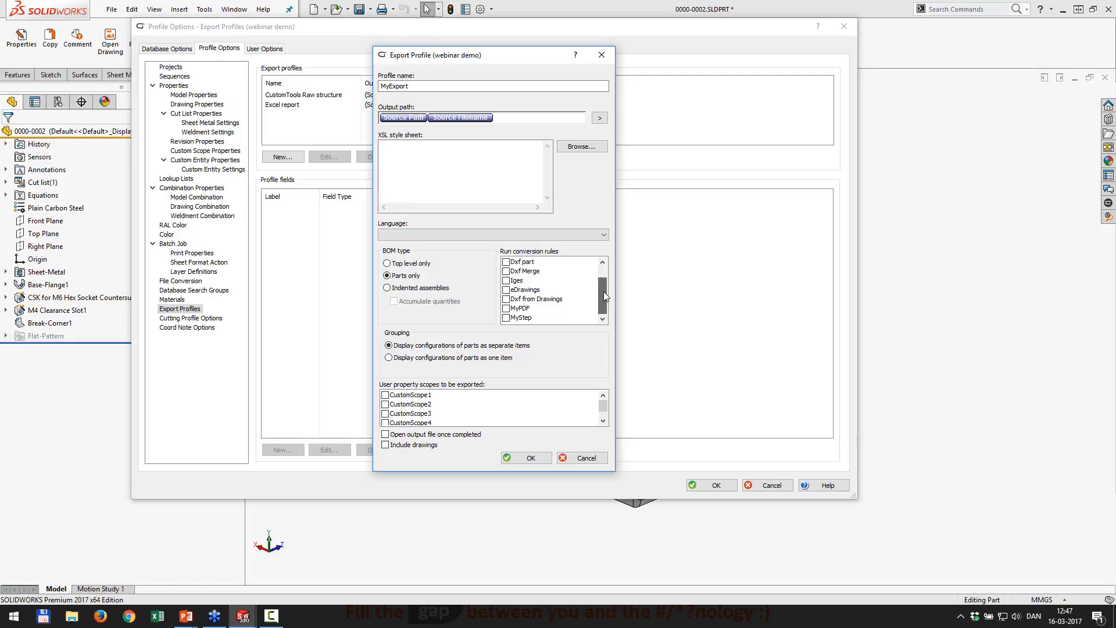
pyautogui.click(506, 318)
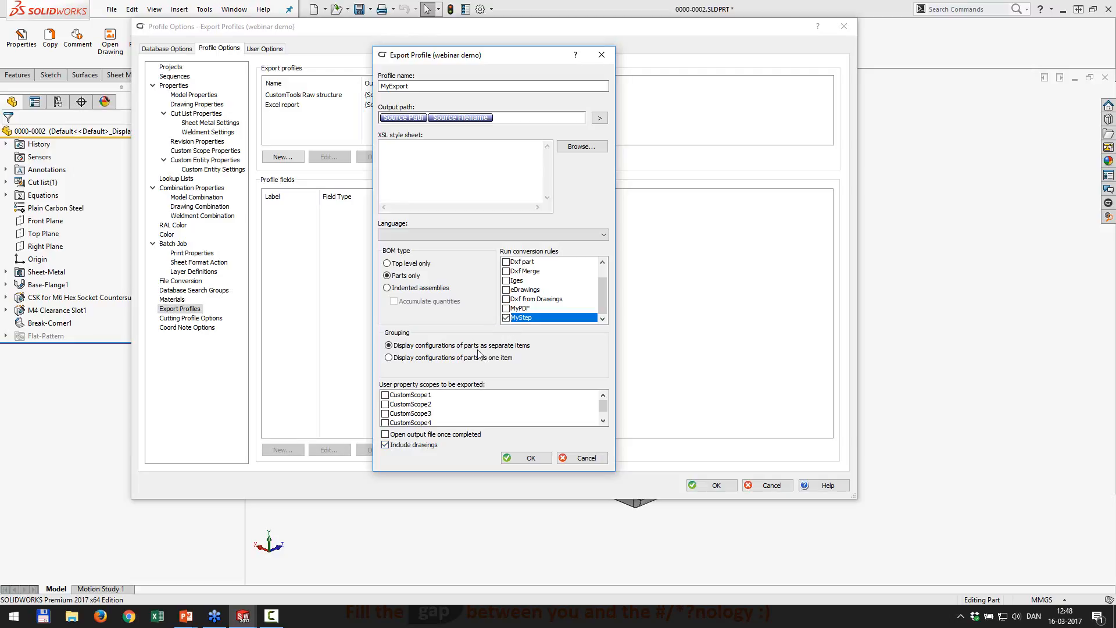
pyautogui.click(385, 444)
pyautogui.click(505, 318)
pyautogui.click(527, 458)
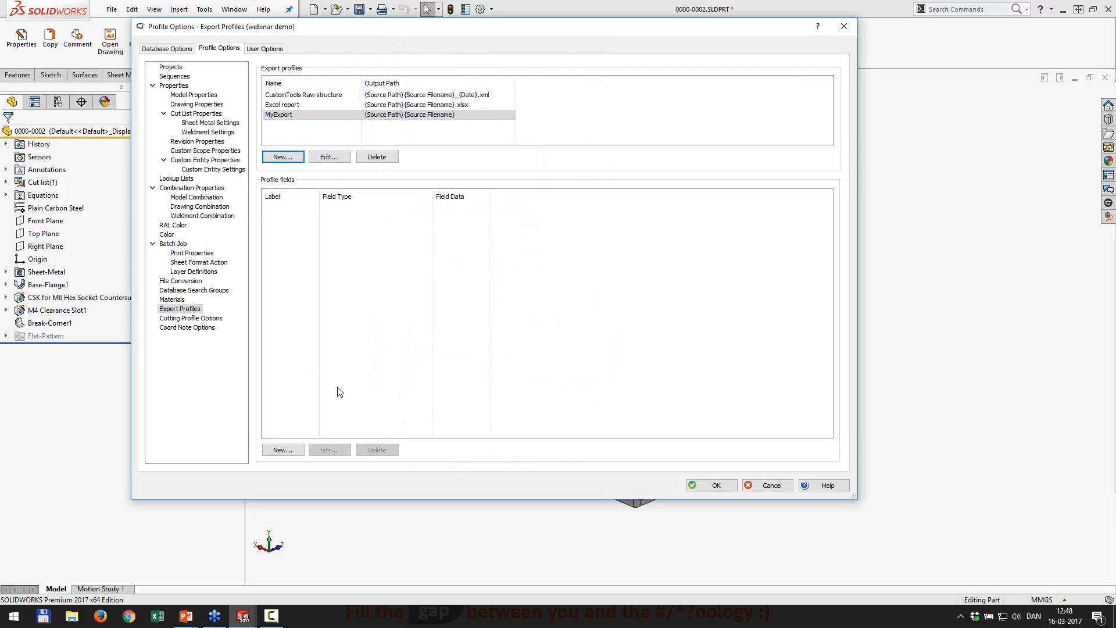
# Step: Add a profile field to MyExport of type SOLIDWORKS property with the Part Number data and label
pyautogui.click(291, 449)
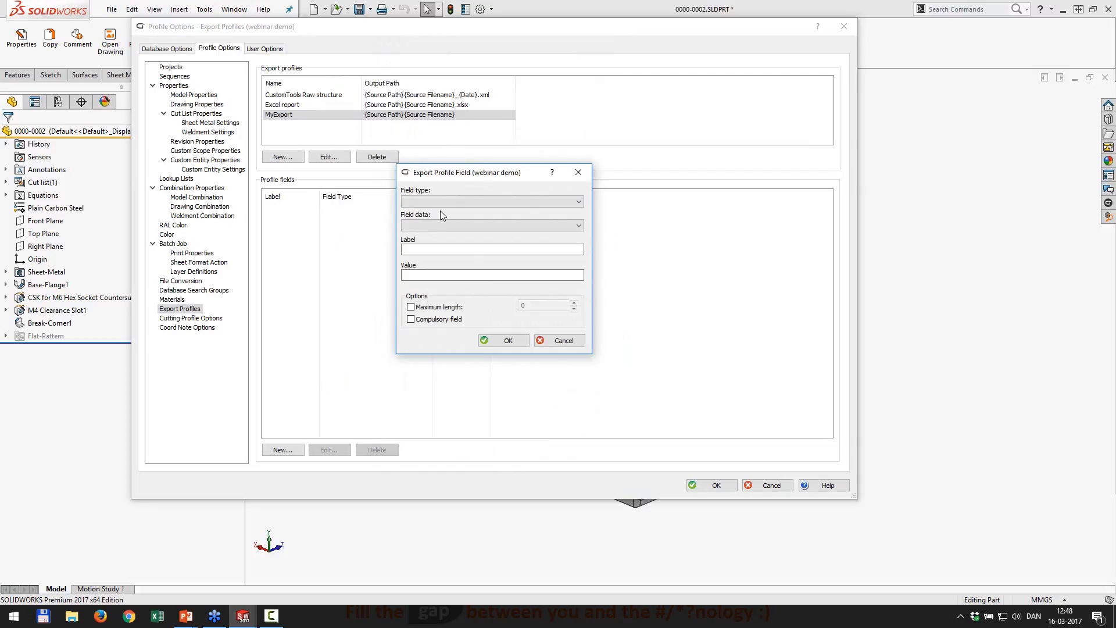
pyautogui.click(486, 201)
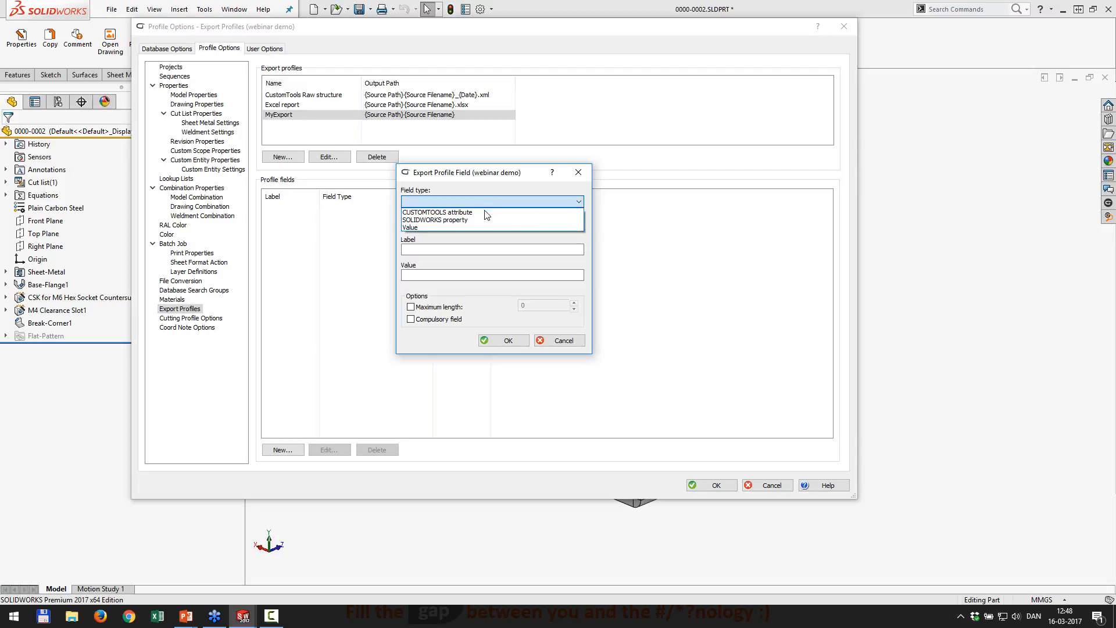
pyautogui.click(482, 221)
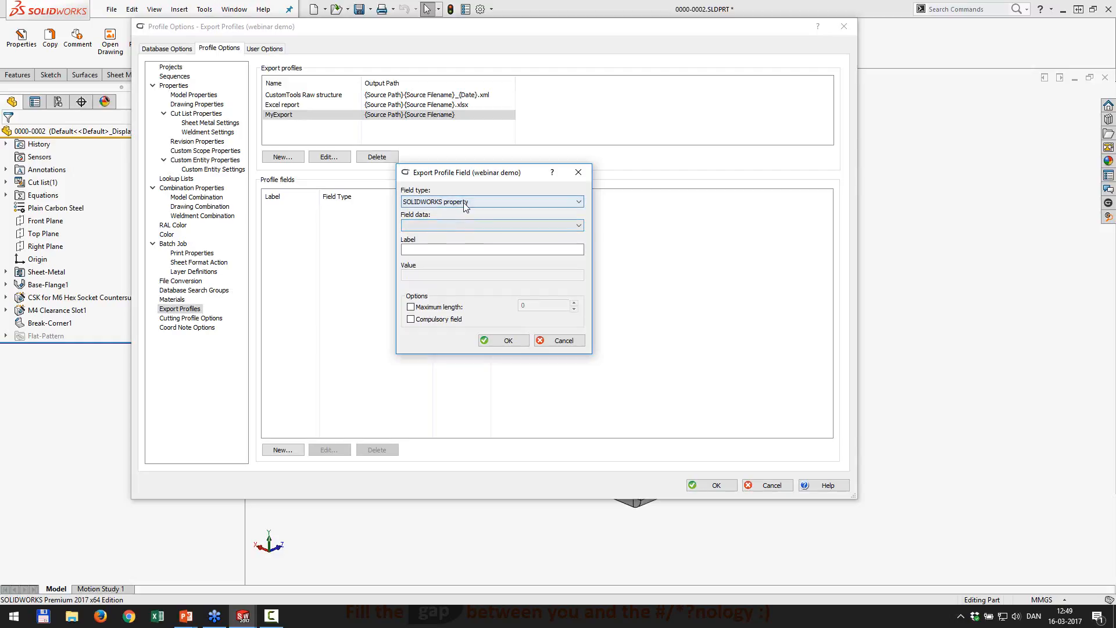
pyautogui.click(460, 231)
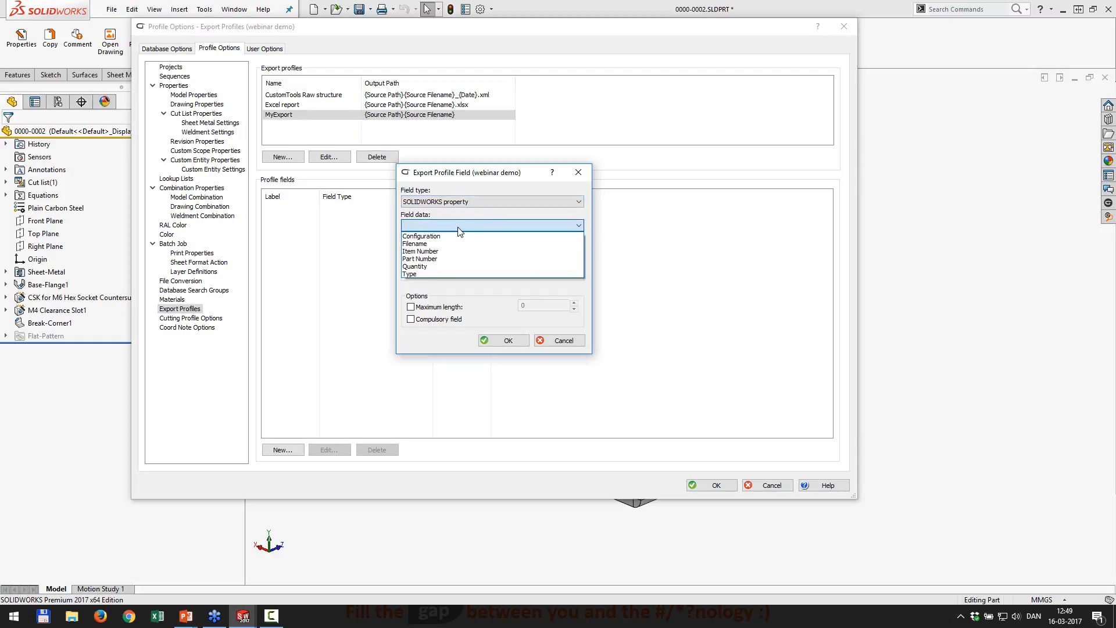
pyautogui.click(453, 260)
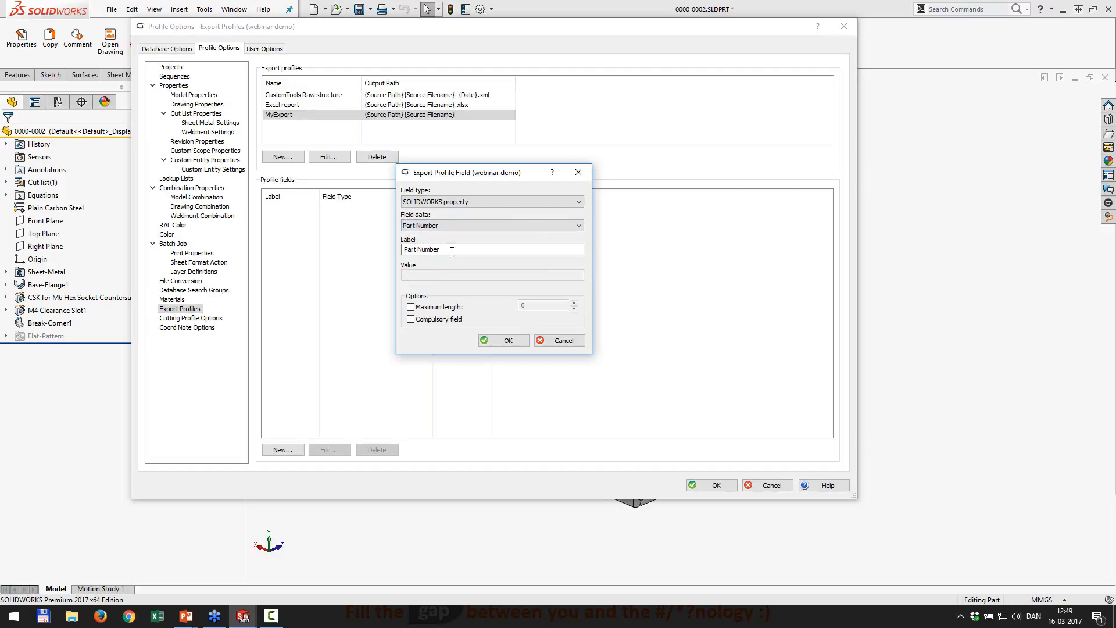
pyautogui.click(406, 250)
pyautogui.click(504, 342)
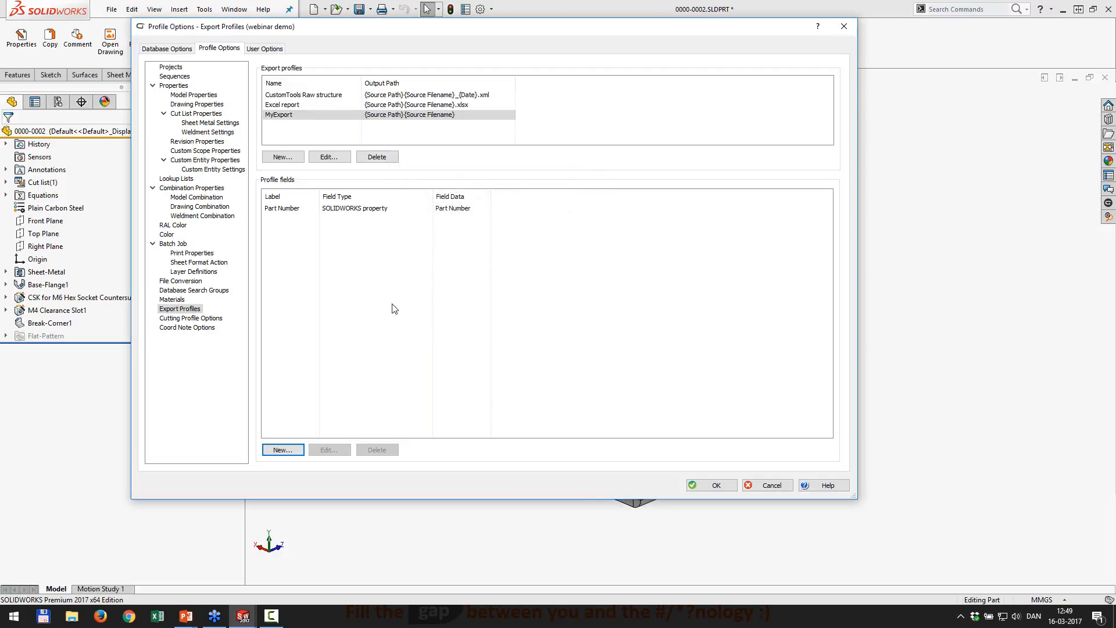
# Step: Add a profile field to MyExport of type SOLIDWORKS property with Quantity as its data and QTY as its label
pyautogui.click(283, 452)
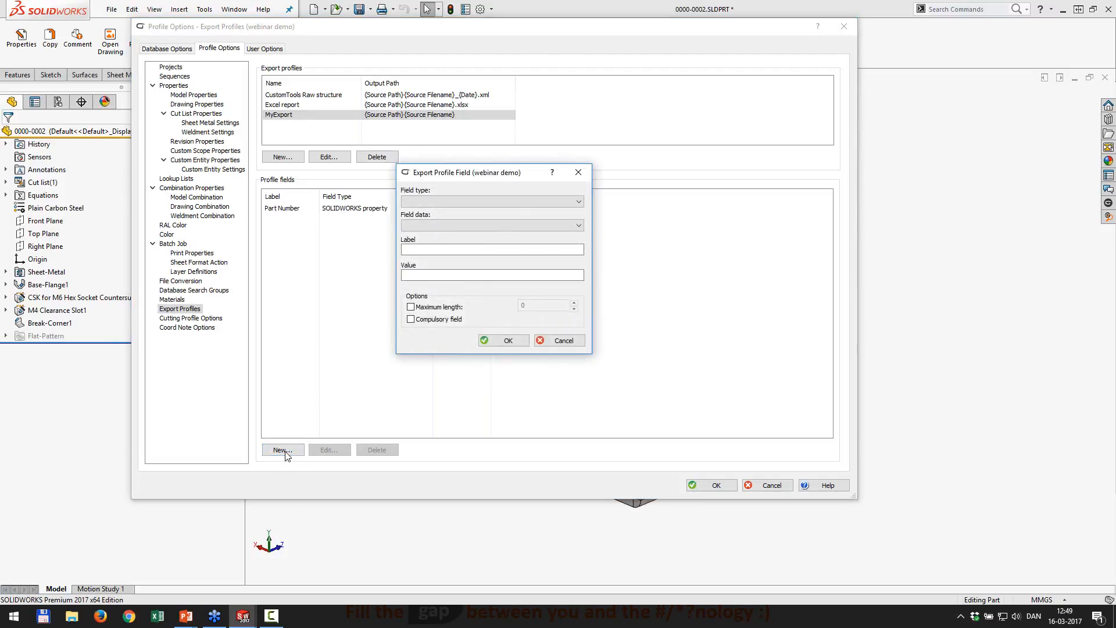
pyautogui.click(428, 202)
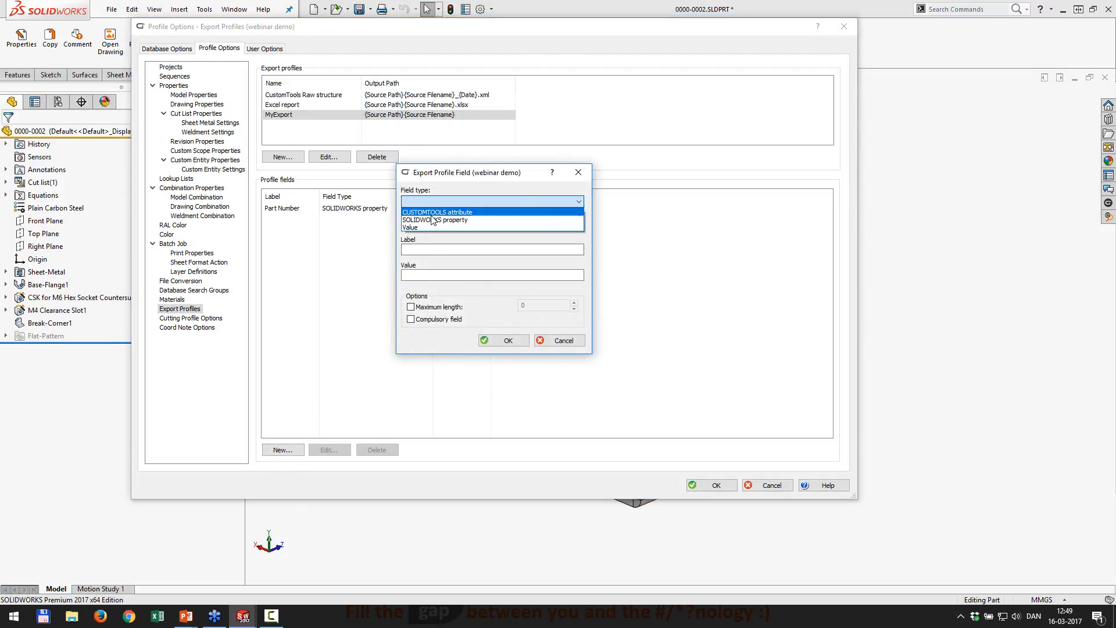
pyautogui.click(431, 218)
pyautogui.click(431, 225)
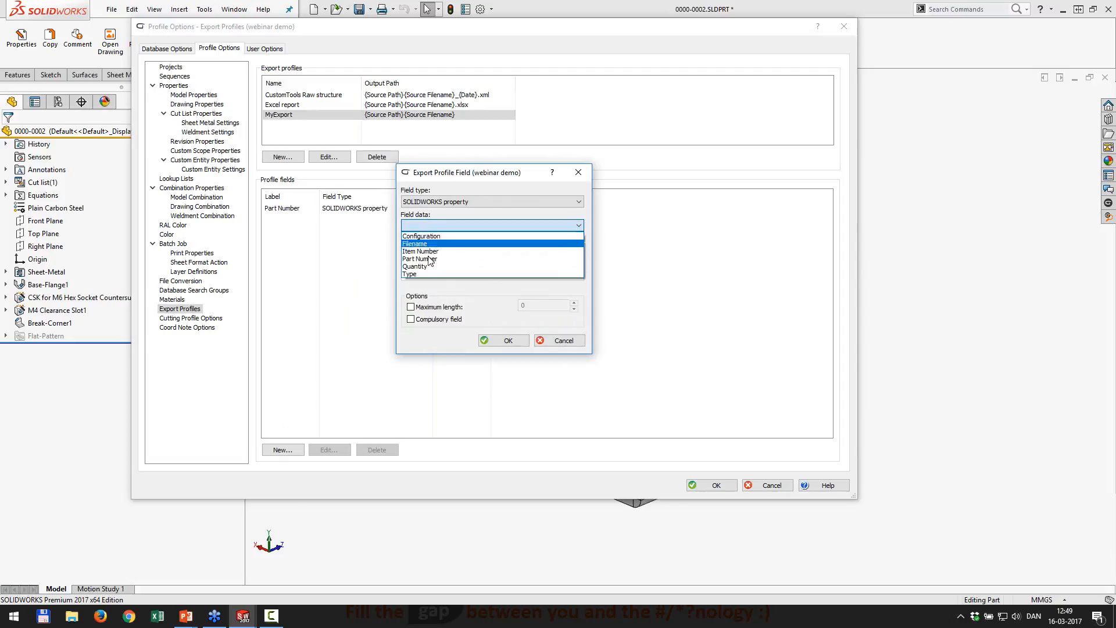
pyautogui.click(429, 268)
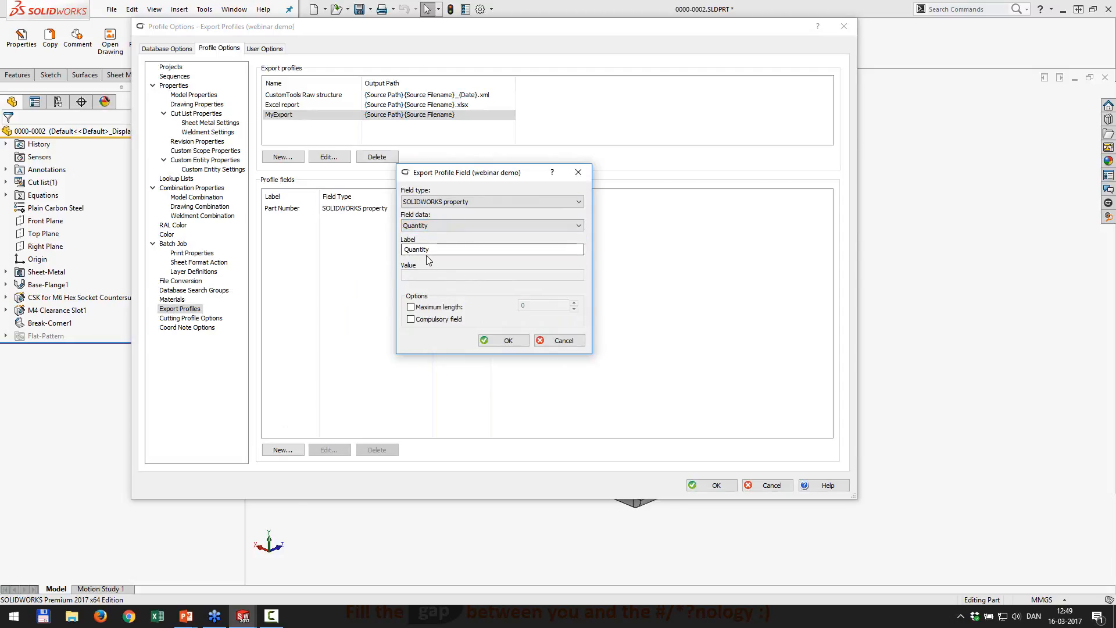
pyautogui.moveTo(430, 250); pyautogui.dragTo(380, 247)
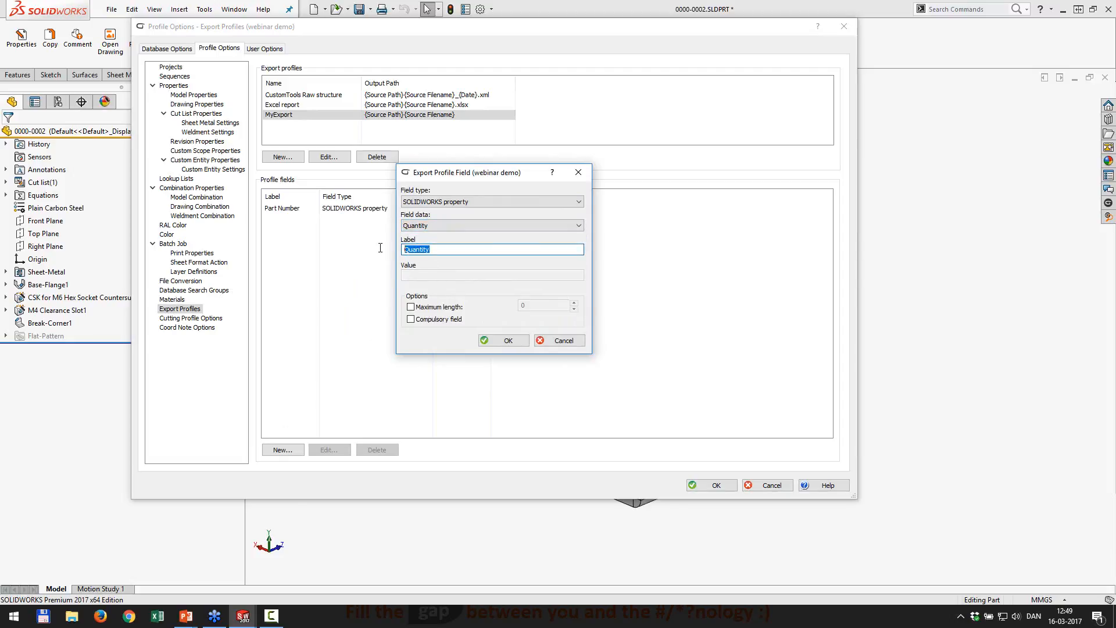
pyautogui.write('QTY')
pyautogui.click(505, 340)
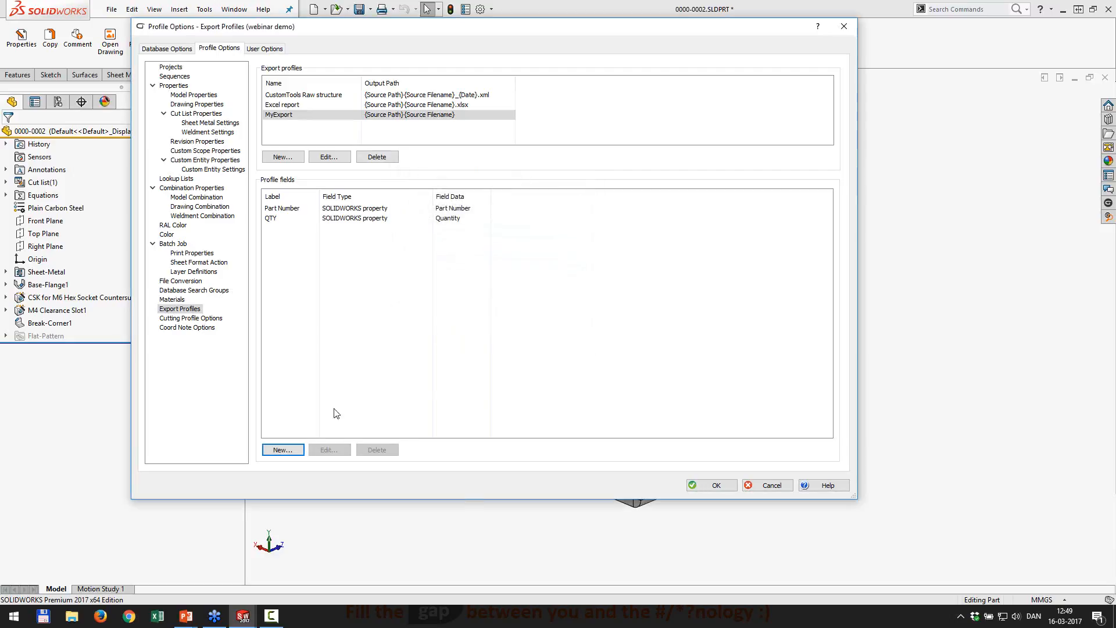
# Step: Add a CUSTOMTOOLS attribute field to MyExport that uses the Description 1 data
pyautogui.click(283, 449)
pyautogui.click(447, 202)
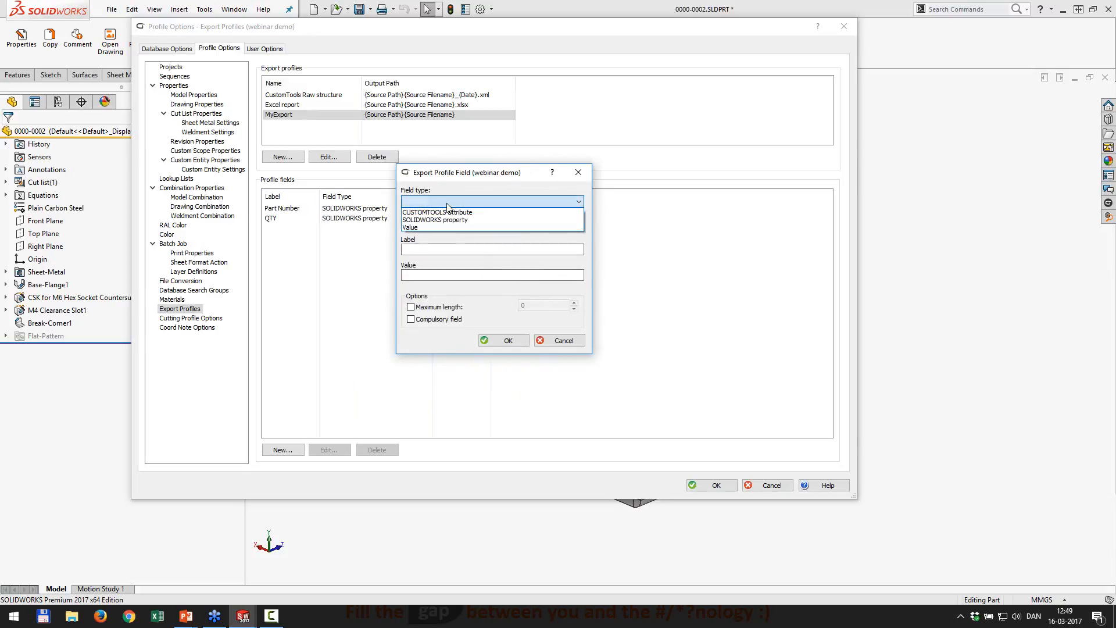
pyautogui.click(449, 212)
pyautogui.click(453, 227)
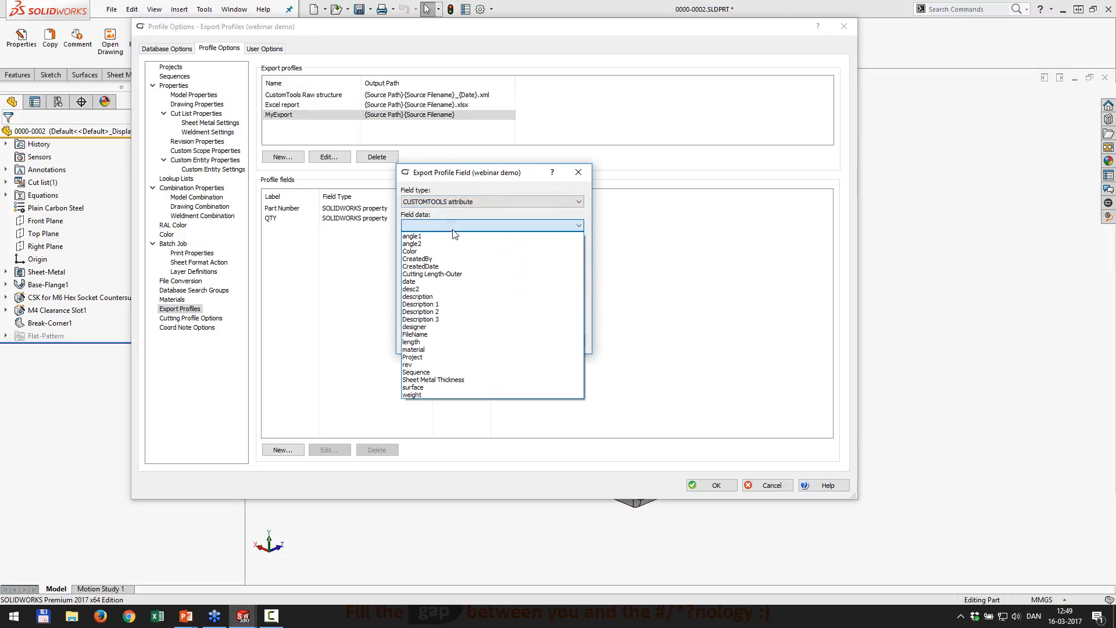
pyautogui.click(433, 304)
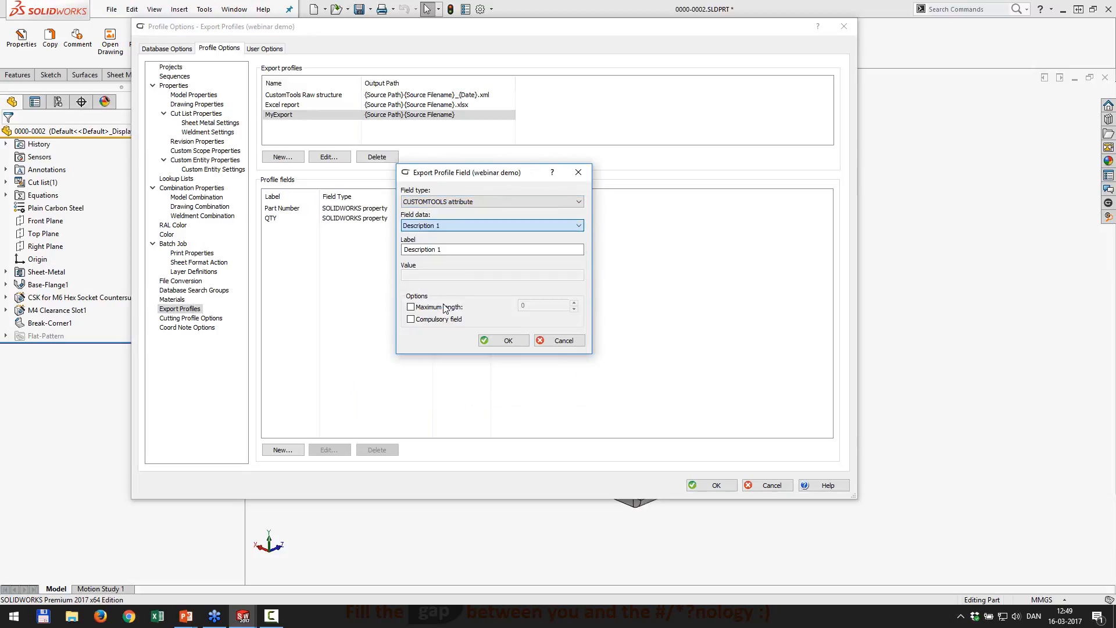
pyautogui.click(486, 341)
# Step: Add a CUSTOMTOOLS attribute field to MyExport that uses the Description 2 data
pyautogui.click(293, 449)
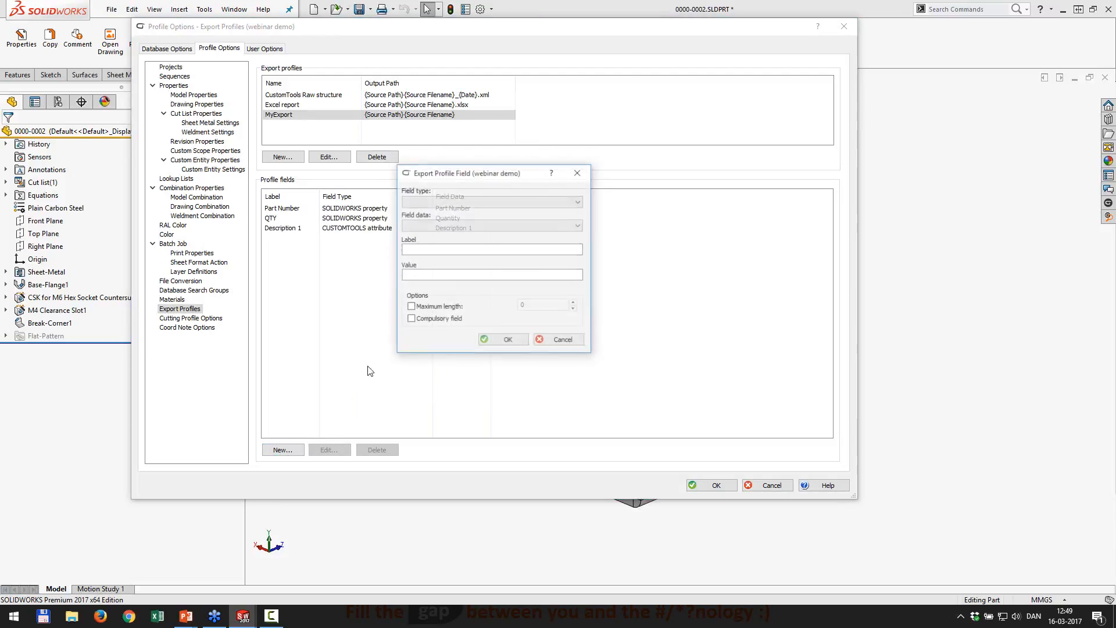
pyautogui.click(439, 202)
pyautogui.click(441, 212)
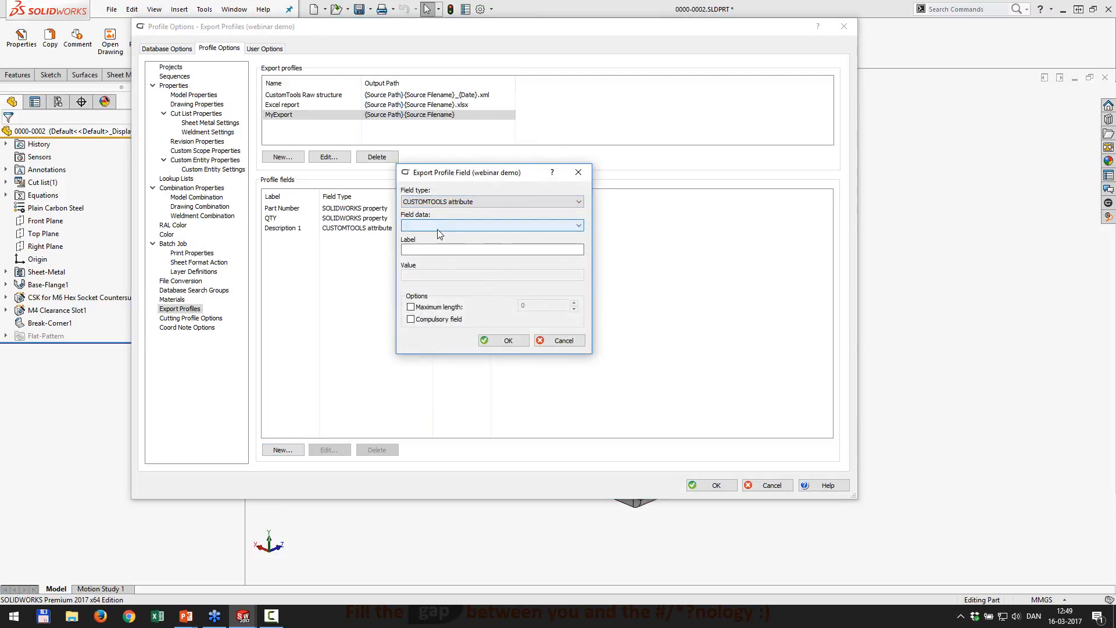
pyautogui.click(443, 225)
pyautogui.click(440, 313)
pyautogui.click(503, 341)
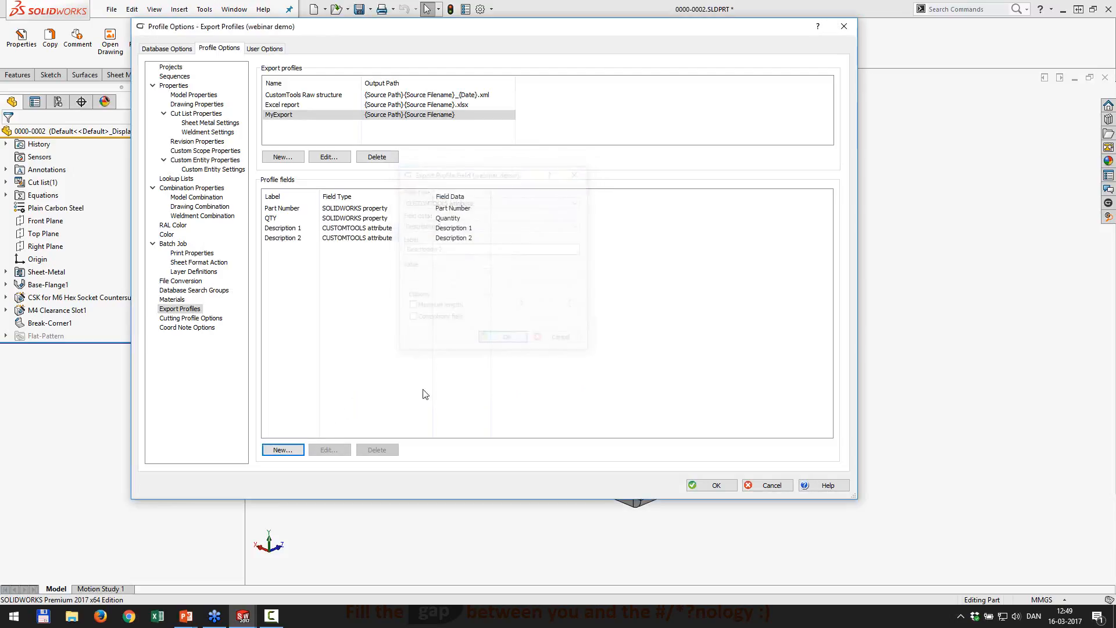
# Step: Add a CUSTOMTOOLS attribute field to MyExport that uses the Description 3 data
pyautogui.click(282, 450)
pyautogui.click(456, 202)
pyautogui.click(455, 212)
pyautogui.click(455, 229)
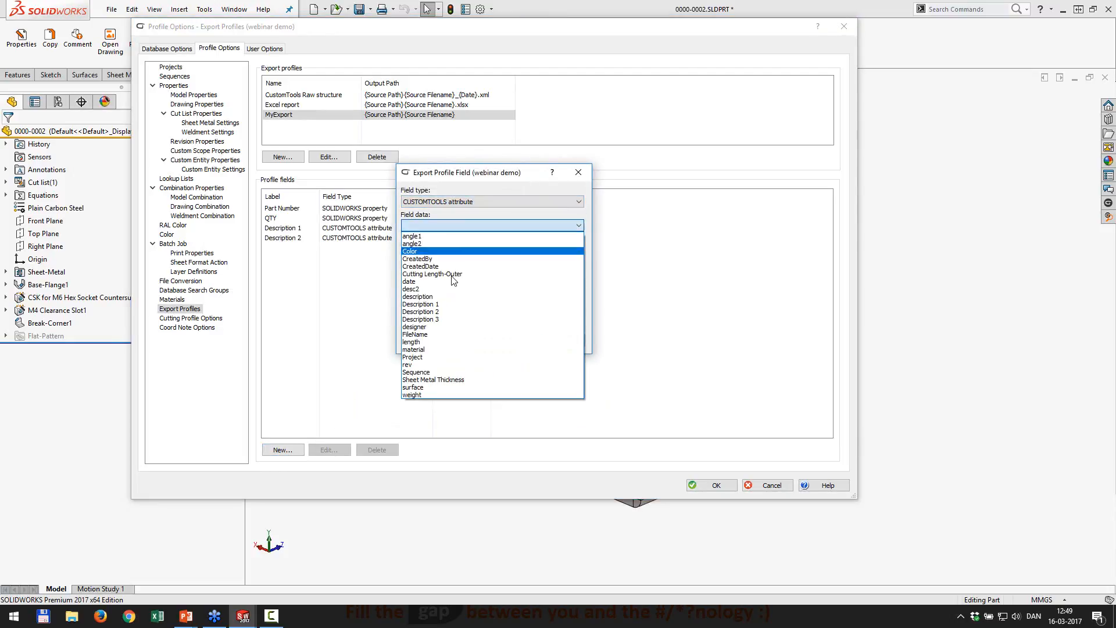
pyautogui.click(451, 322)
pyautogui.click(503, 340)
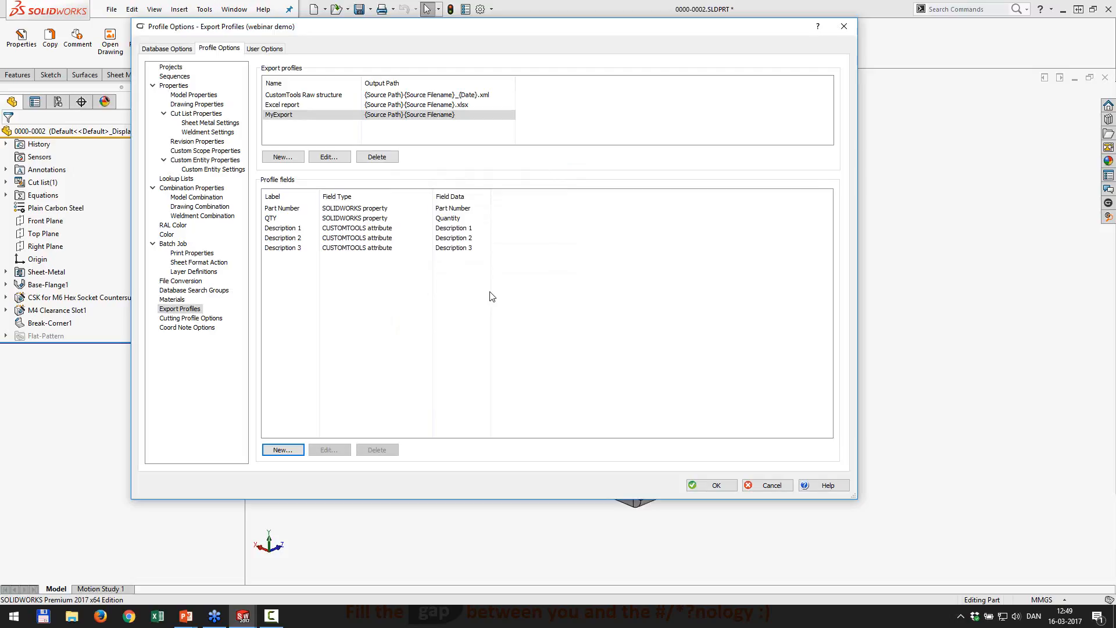
# Step: Add a CUSTOMTOOLS attribute field for material to MyExport and save the profile options
pyautogui.click(282, 449)
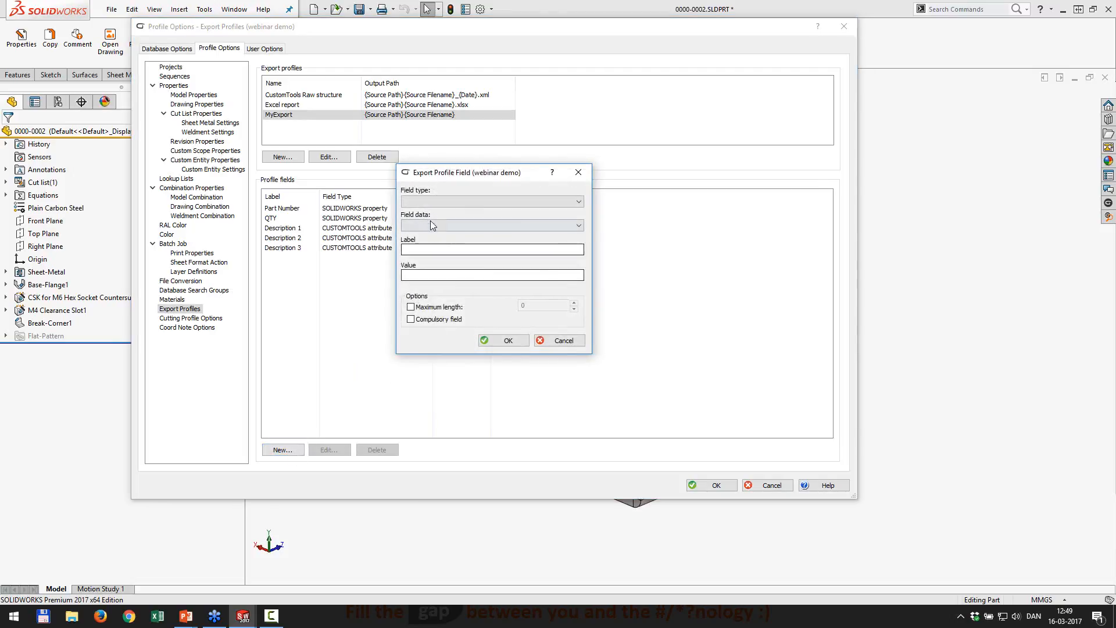
pyautogui.click(438, 201)
pyautogui.click(441, 211)
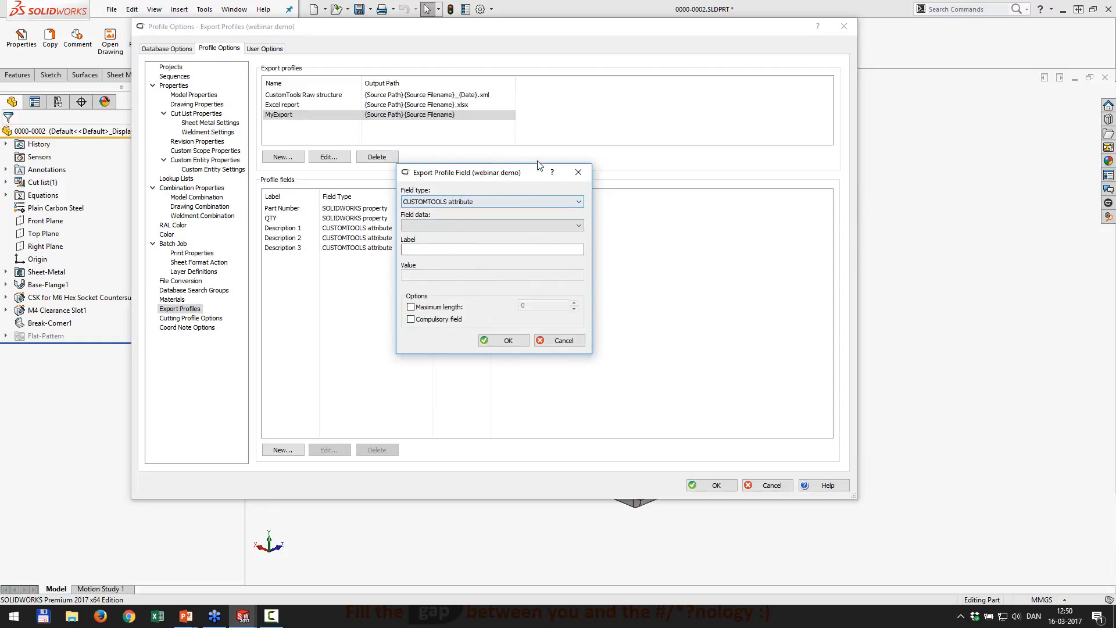
pyautogui.click(439, 229)
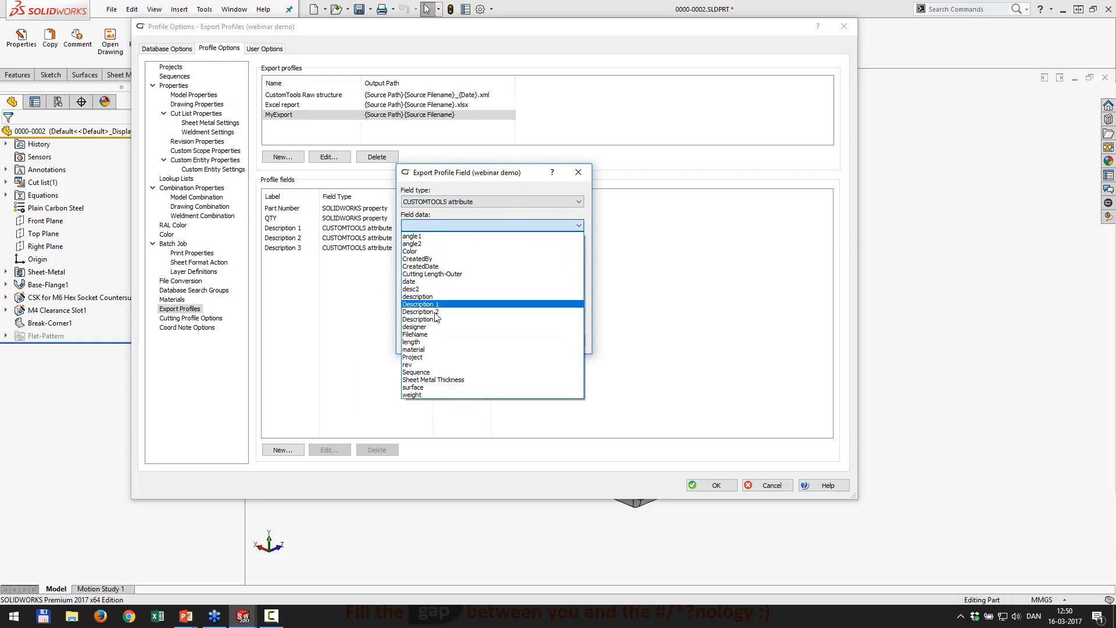
pyautogui.click(430, 349)
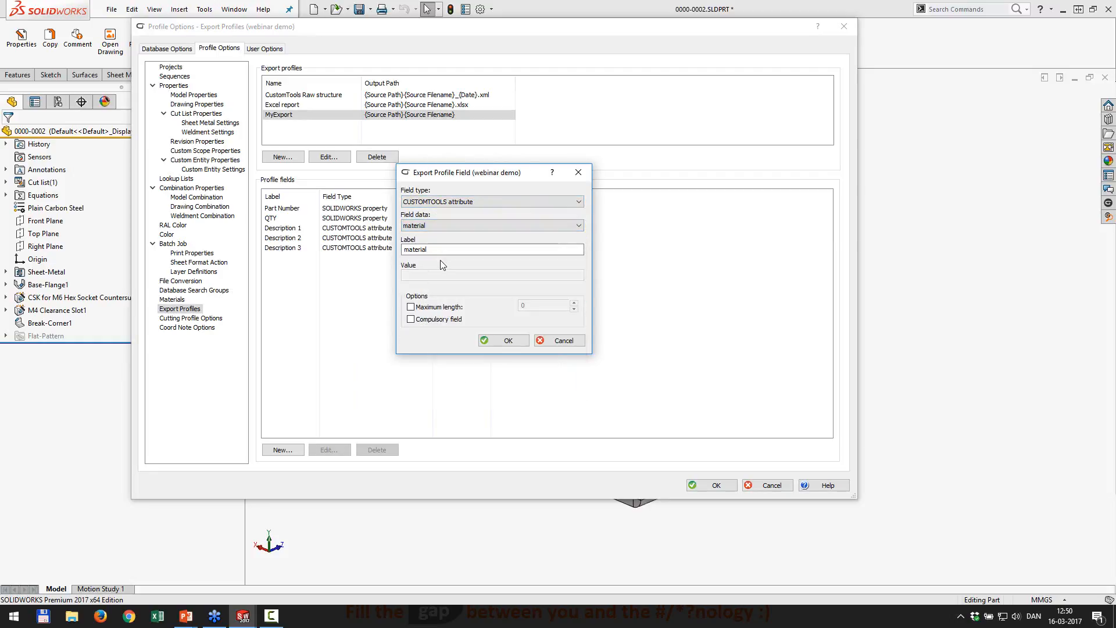
pyautogui.click(513, 344)
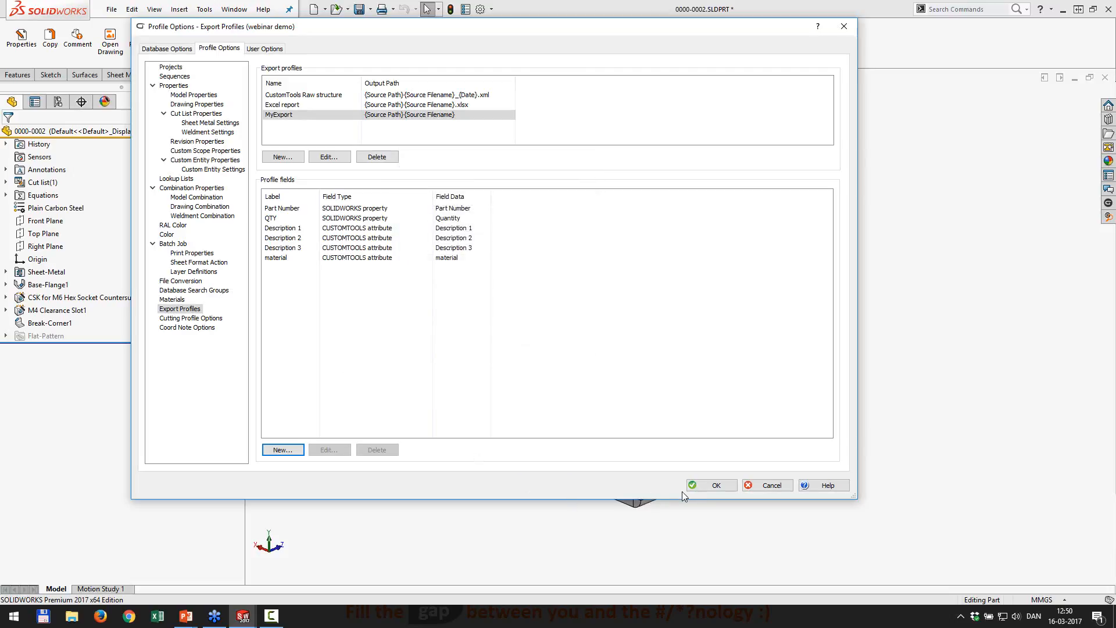
pyautogui.click(722, 487)
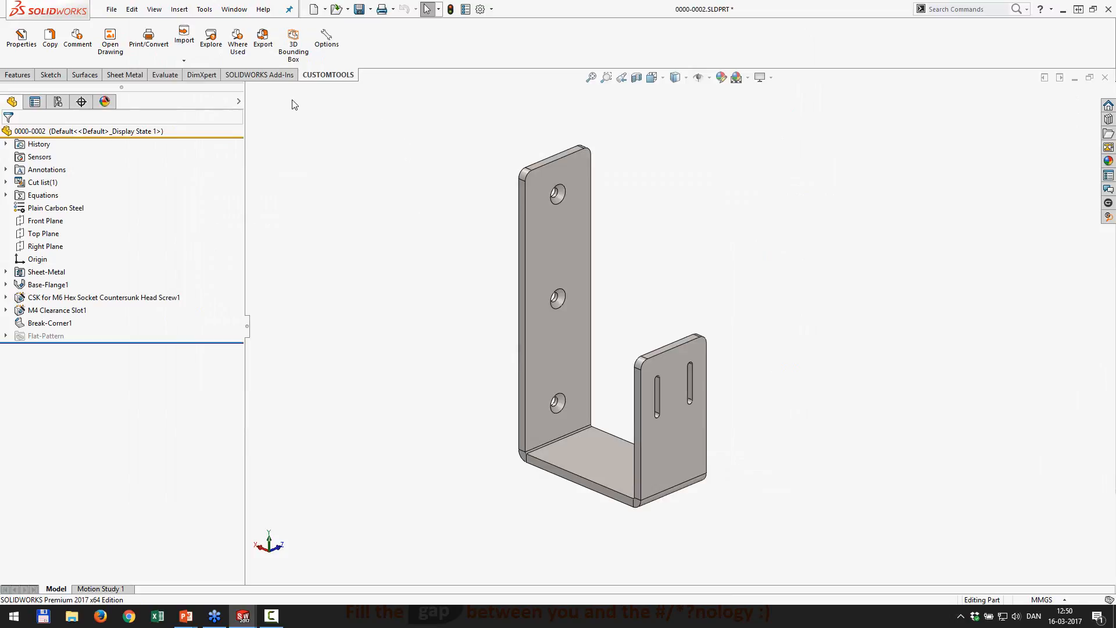
# Step: Try to export part 0000-0002 with the MyExport profile, and close the export window
pyautogui.click(263, 38)
pyautogui.click(576, 324)
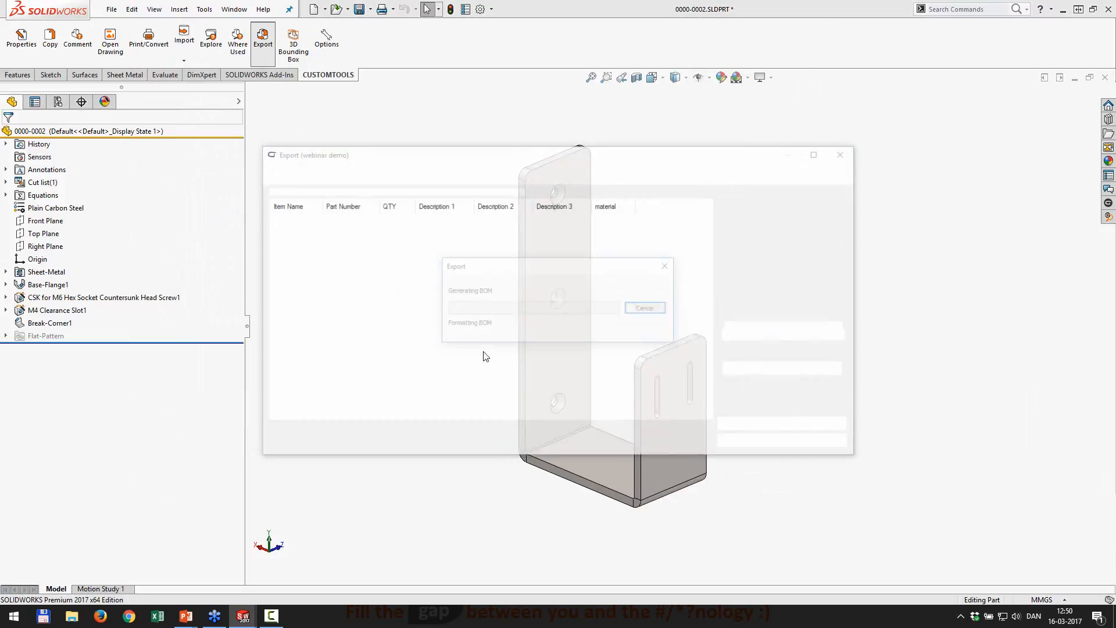
pyautogui.click(784, 424)
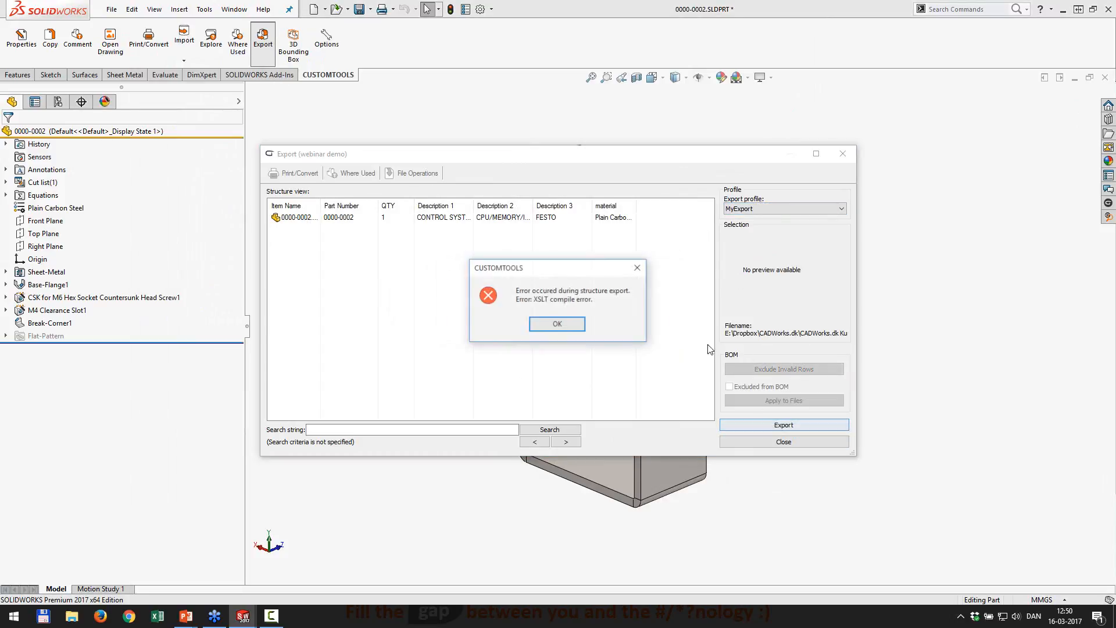
pyautogui.click(566, 332)
pyautogui.click(778, 443)
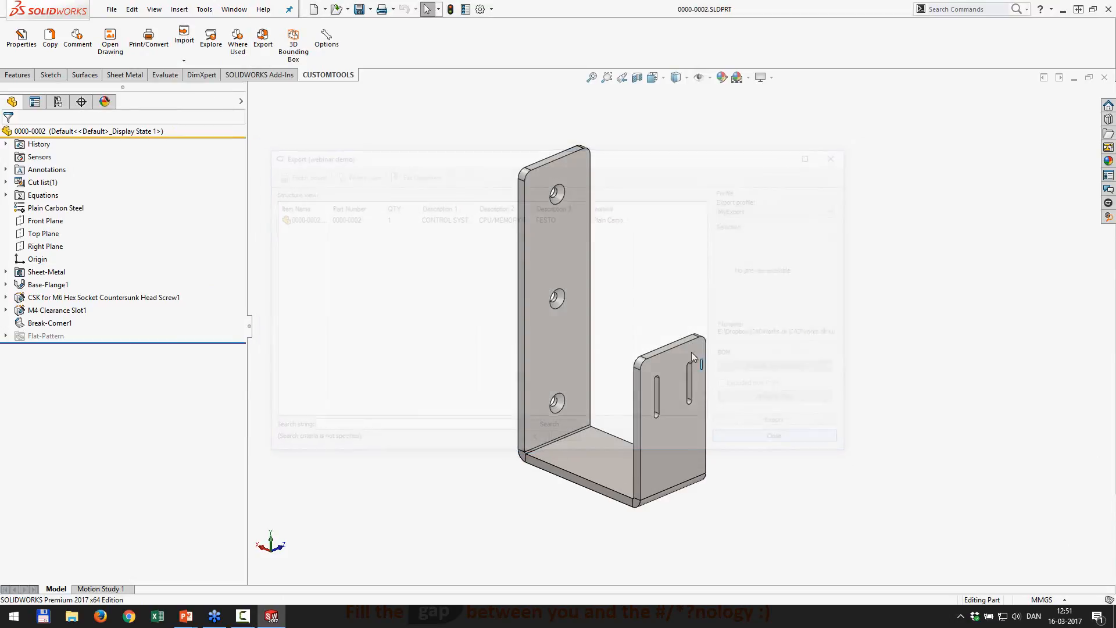
# Step: Rename the MyExport export profile as Excel MyExport in the profile options and save the options
pyautogui.click(326, 38)
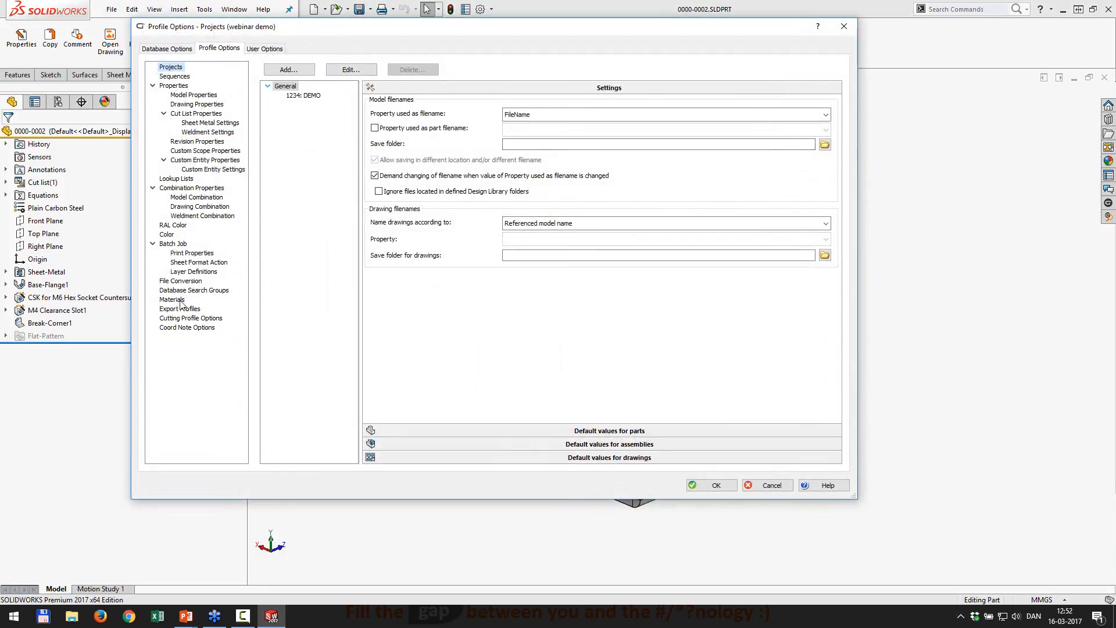
pyautogui.click(180, 300)
pyautogui.click(180, 308)
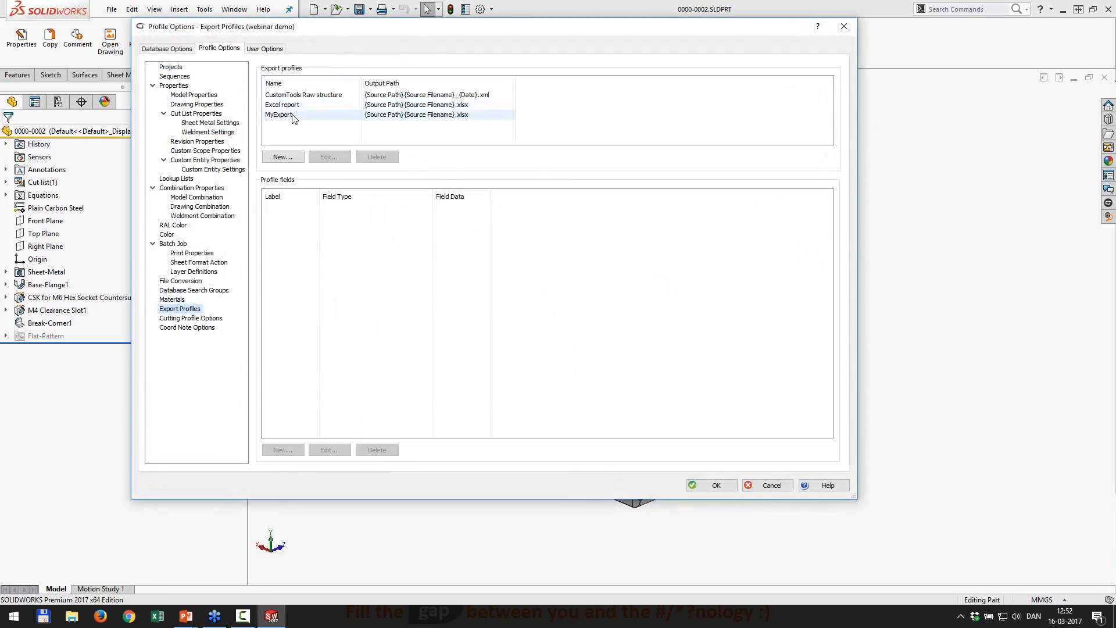
pyautogui.click(293, 116)
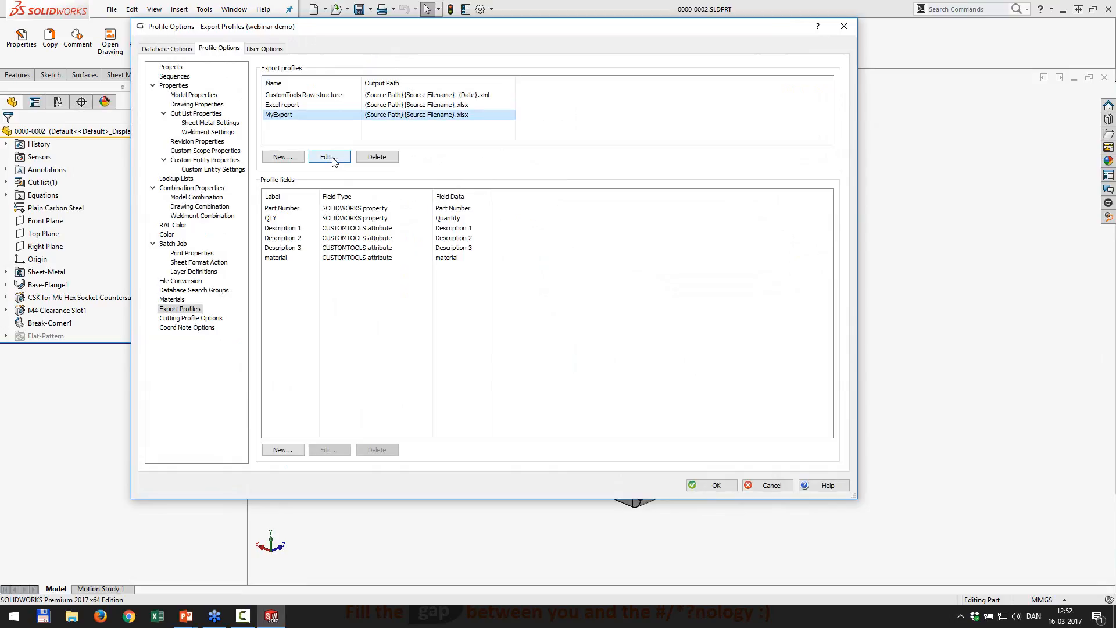
pyautogui.click(329, 157)
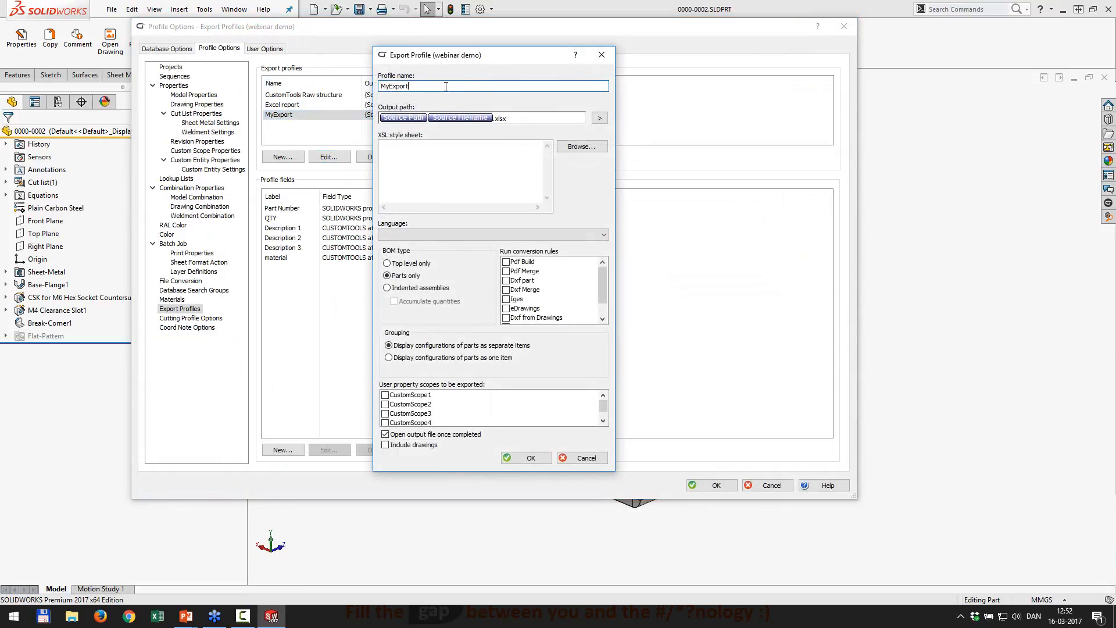
pyautogui.write('Excel')
pyautogui.click(540, 462)
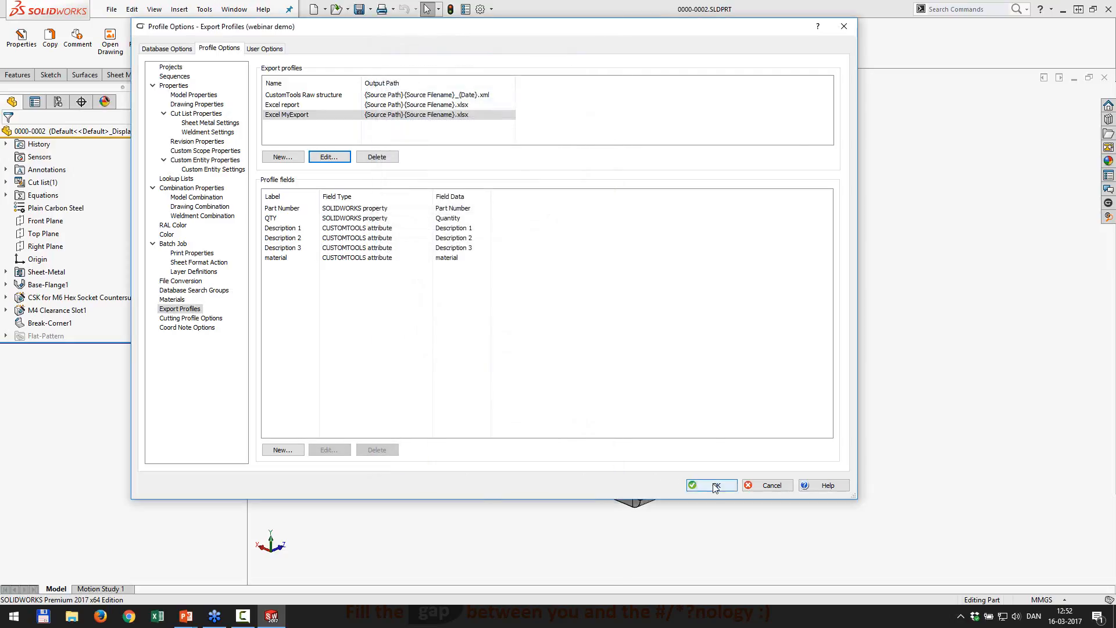
pyautogui.click(715, 486)
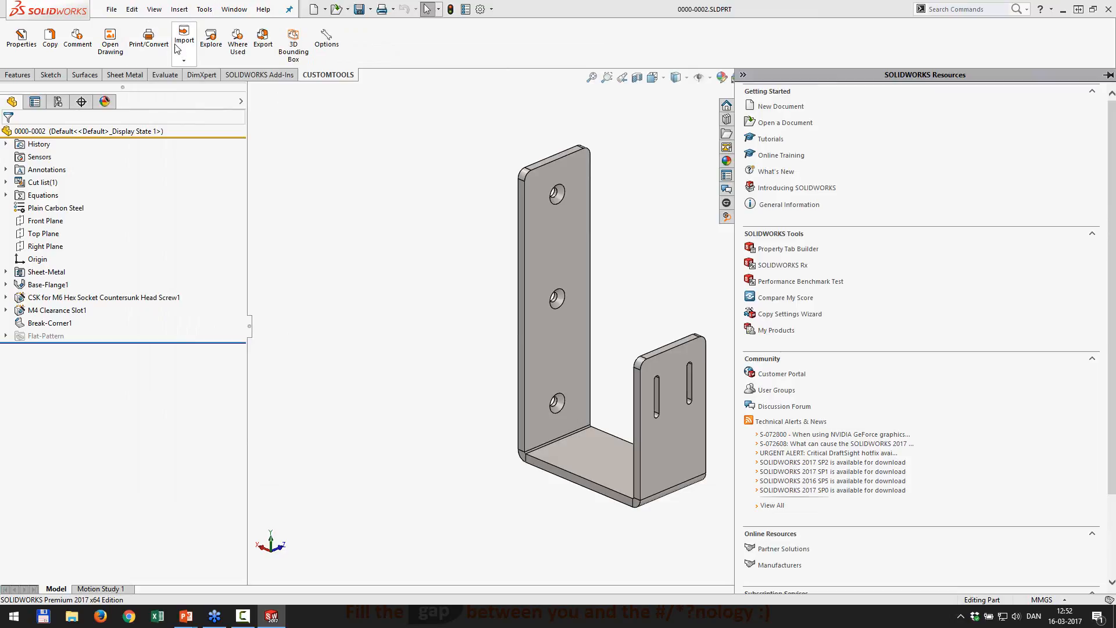
# Step: Export part 0000-0002 with the Excel report profile, and close the resulting workbook and the export window
pyautogui.click(263, 40)
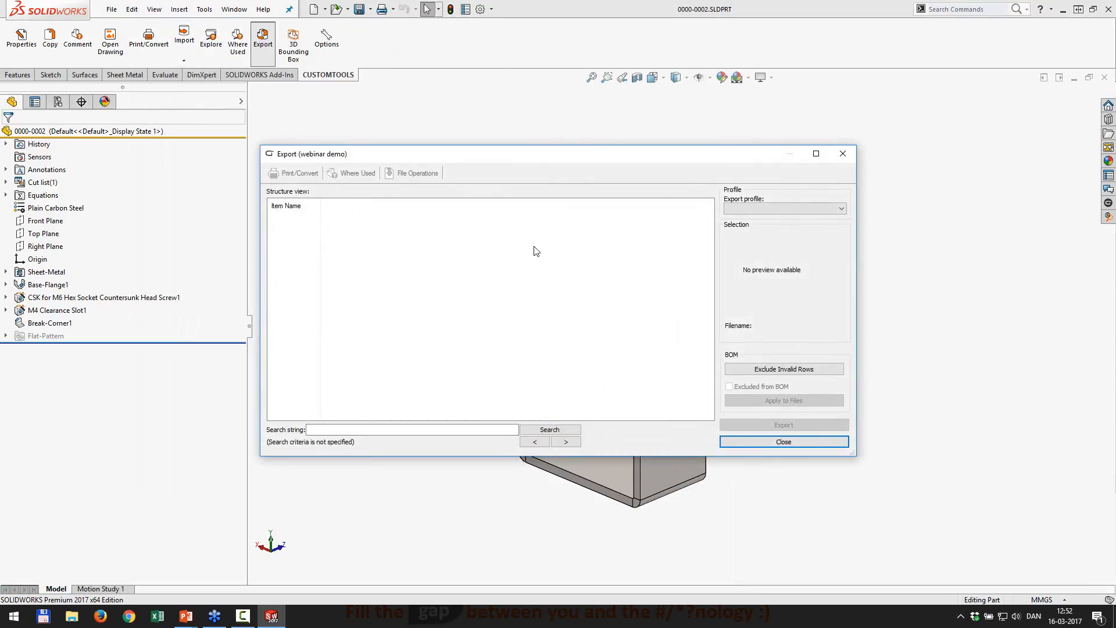
pyautogui.click(825, 208)
pyautogui.click(776, 240)
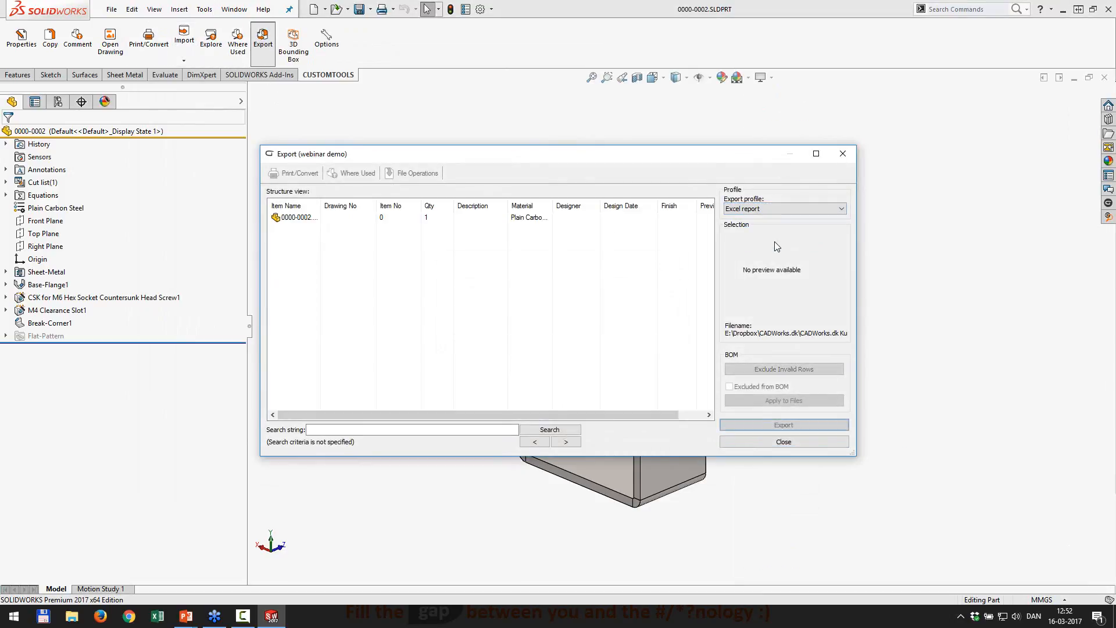
pyautogui.click(768, 426)
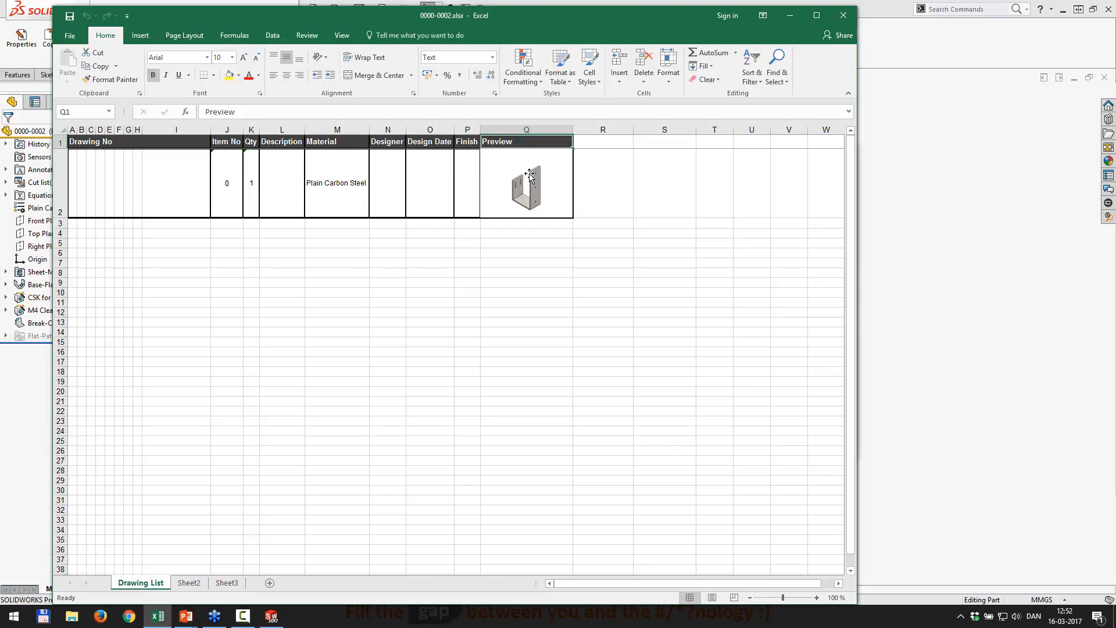
pyautogui.click(843, 15)
pyautogui.click(779, 442)
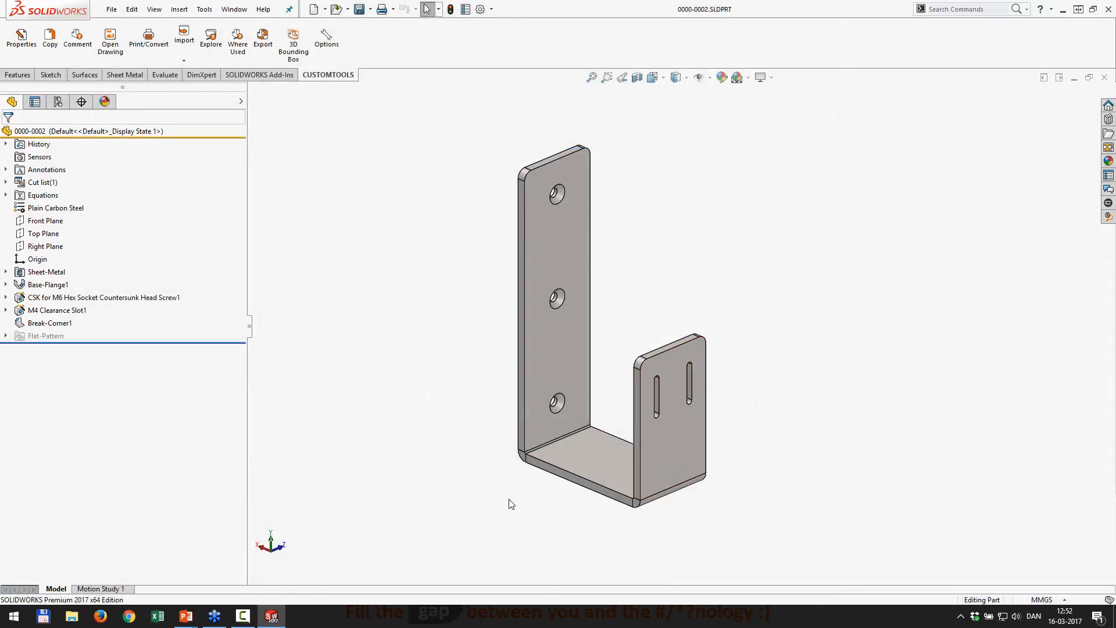
# Step: Switch to the CUSTOMTOOLS database administration program and open script management for the webinar series database
pyautogui.press('super')
pyautogui.click(463, 349)
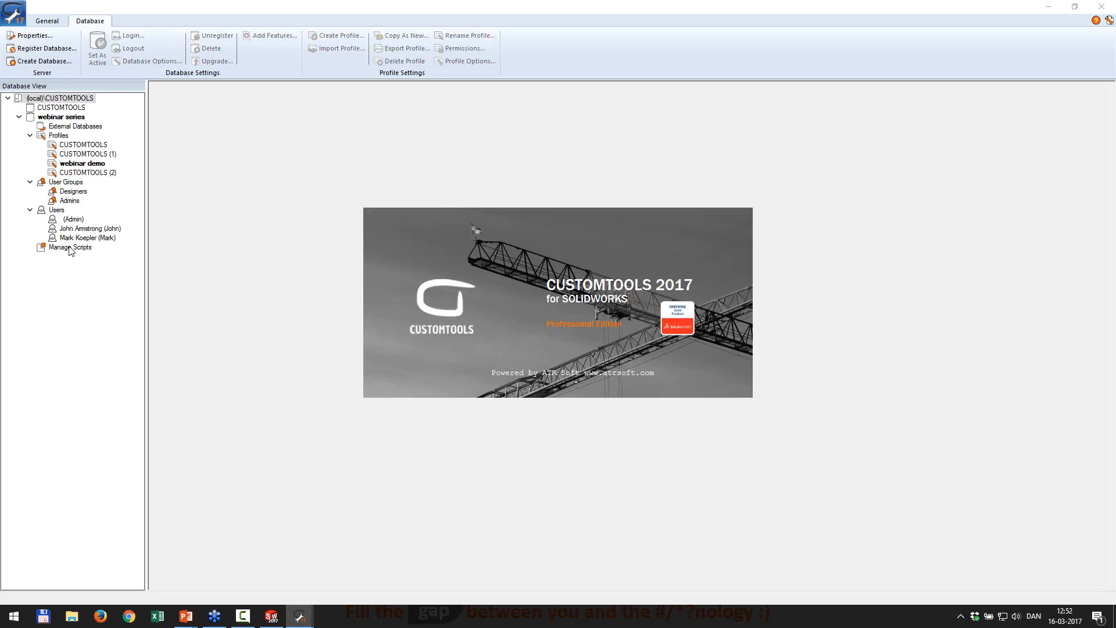
pyautogui.click(70, 247)
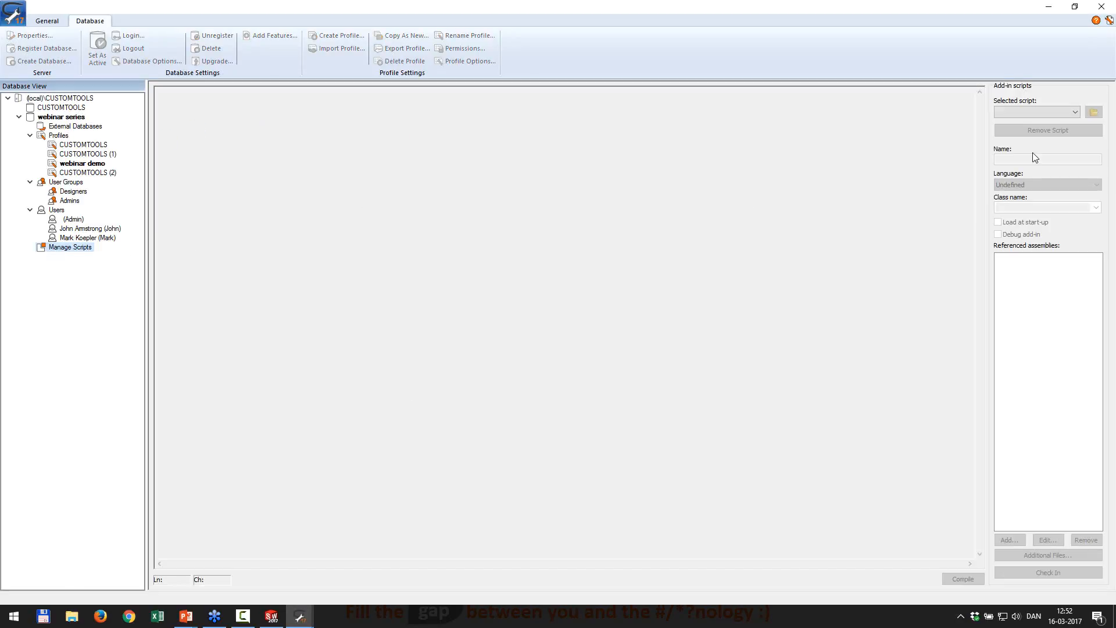
# Step: Select the ExcelExport add-in script and open its additional file CTExcelExport.xlsx
pyautogui.click(1040, 116)
pyautogui.click(1017, 130)
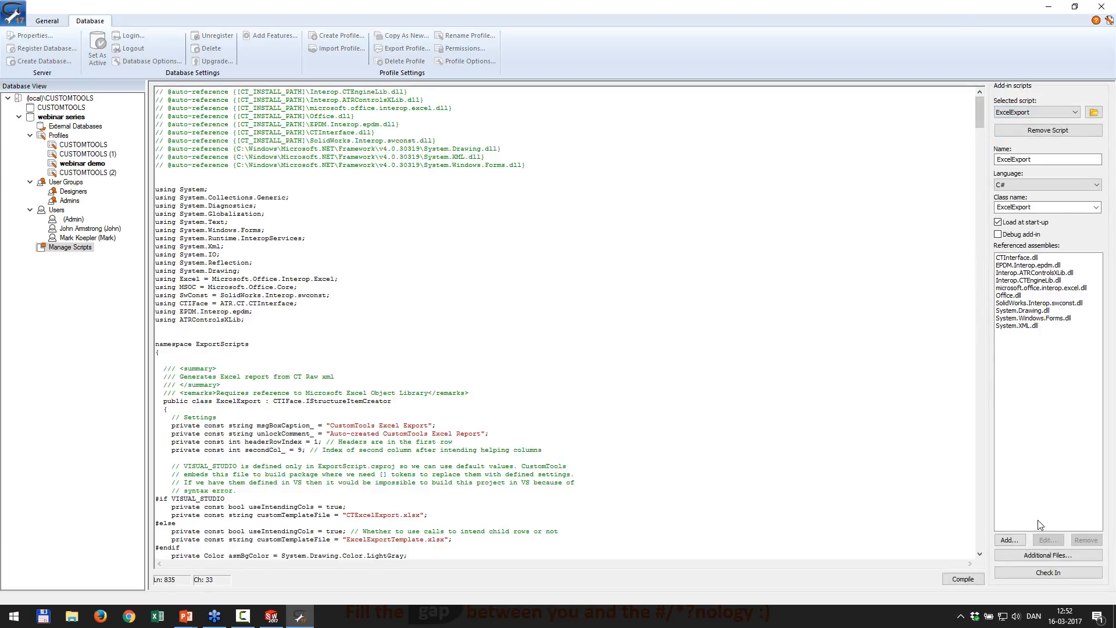
pyautogui.click(1062, 560)
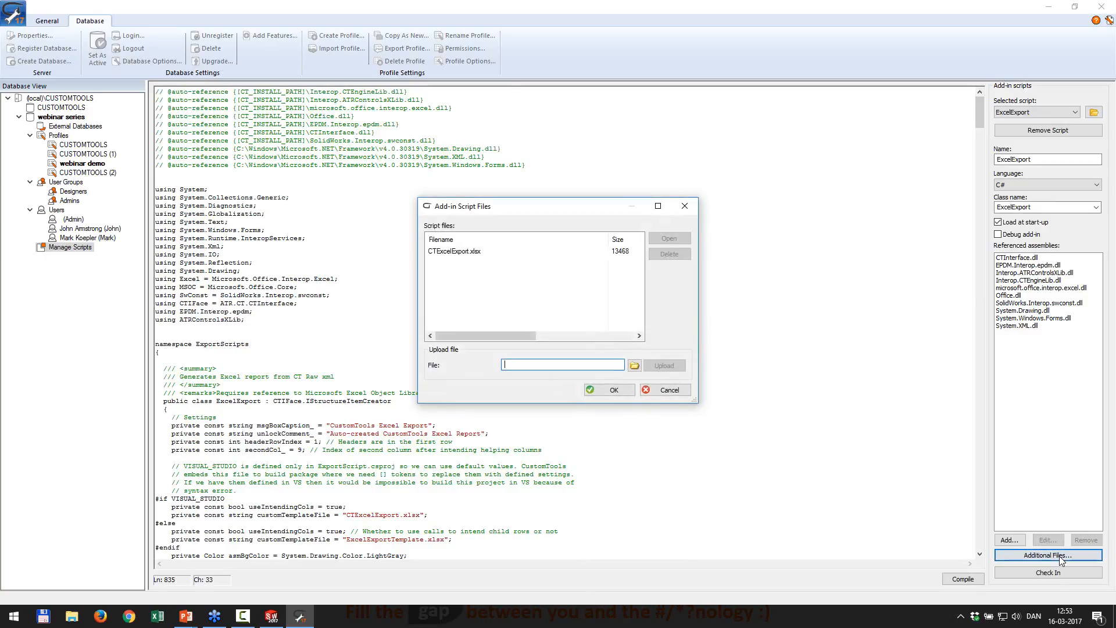
pyautogui.click(474, 252)
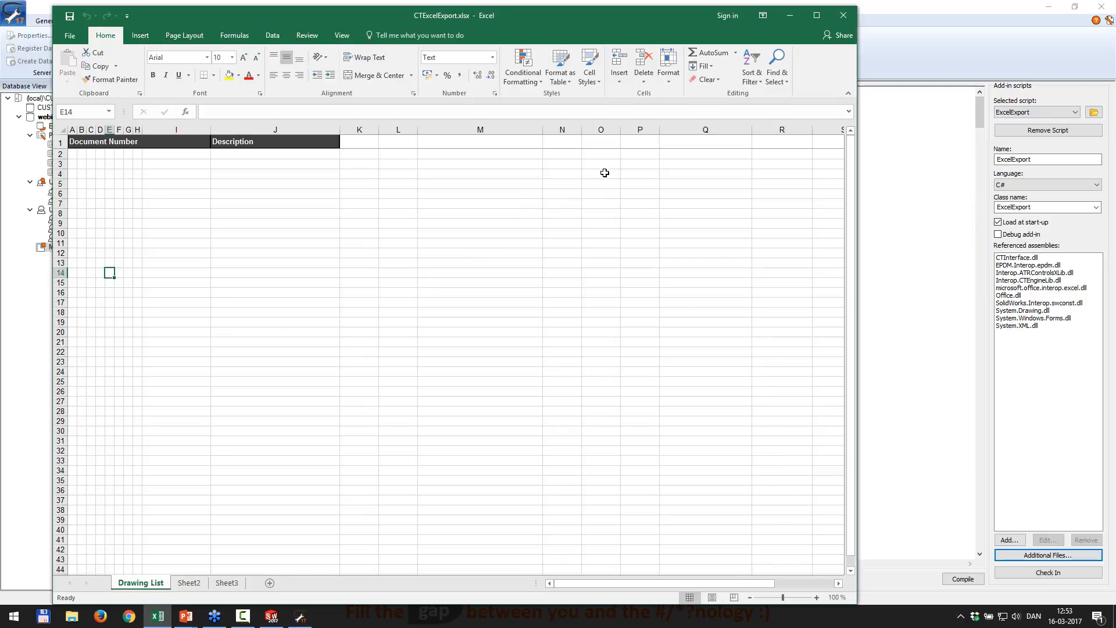
# Step: Select columns L through Z on the Drawing List sheet and set the sheet's standard column width to 20
pyautogui.click(706, 130)
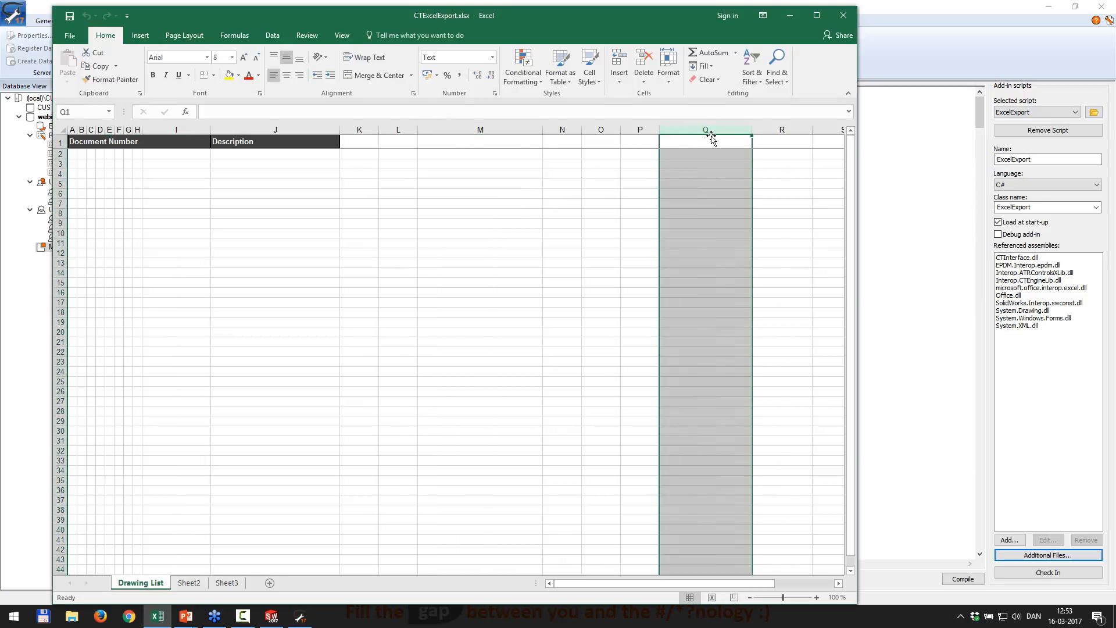
pyautogui.moveTo(397, 128); pyautogui.dragTo(819, 127)
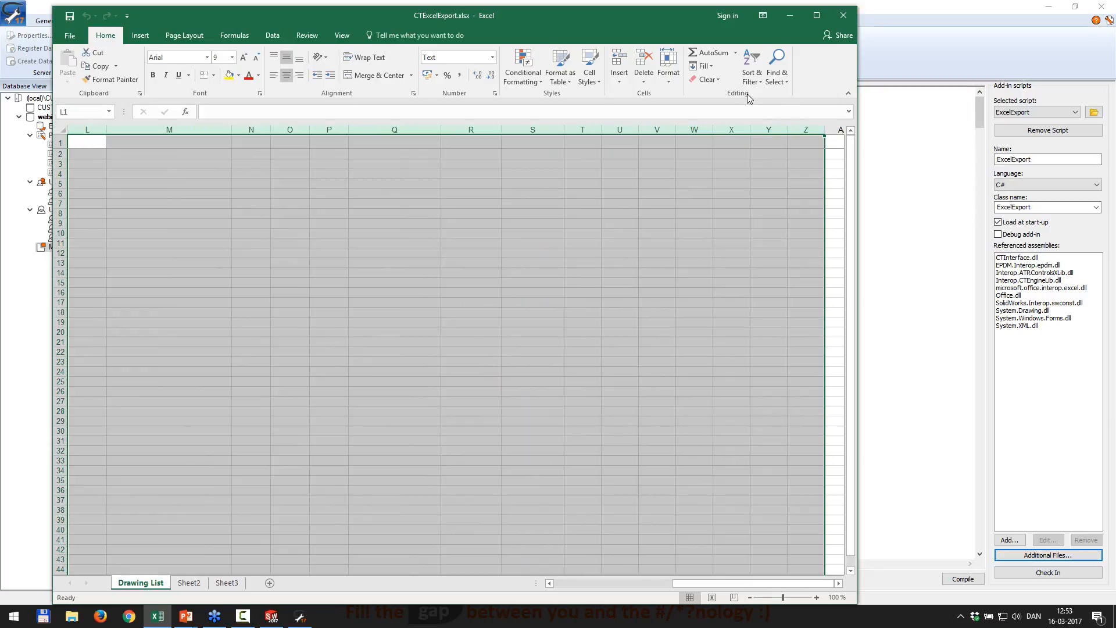
pyautogui.click(672, 89)
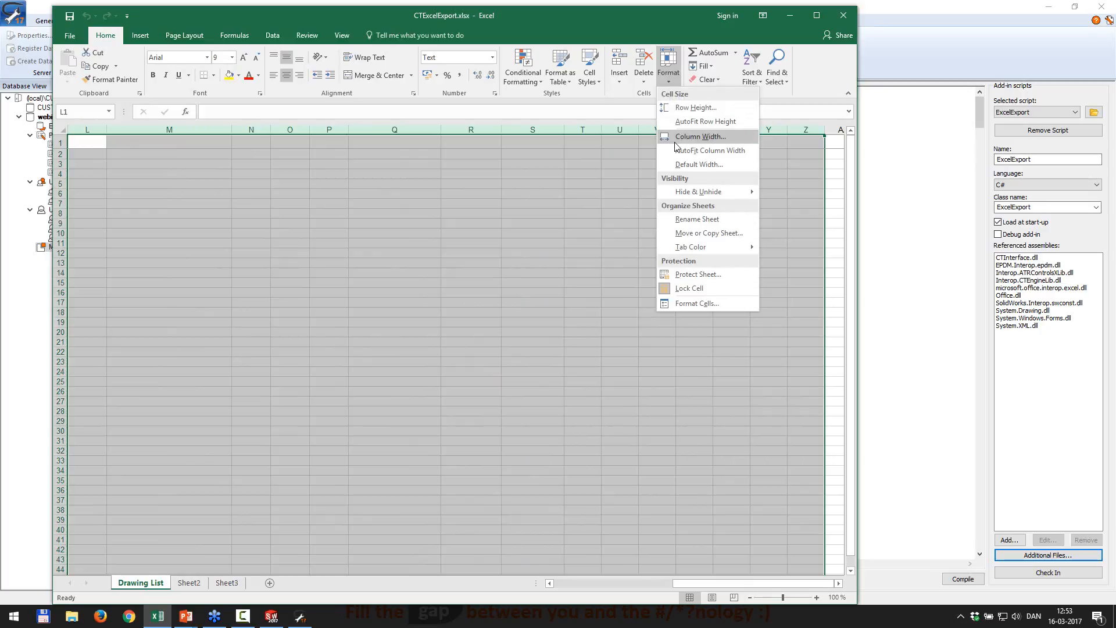
pyautogui.click(682, 164)
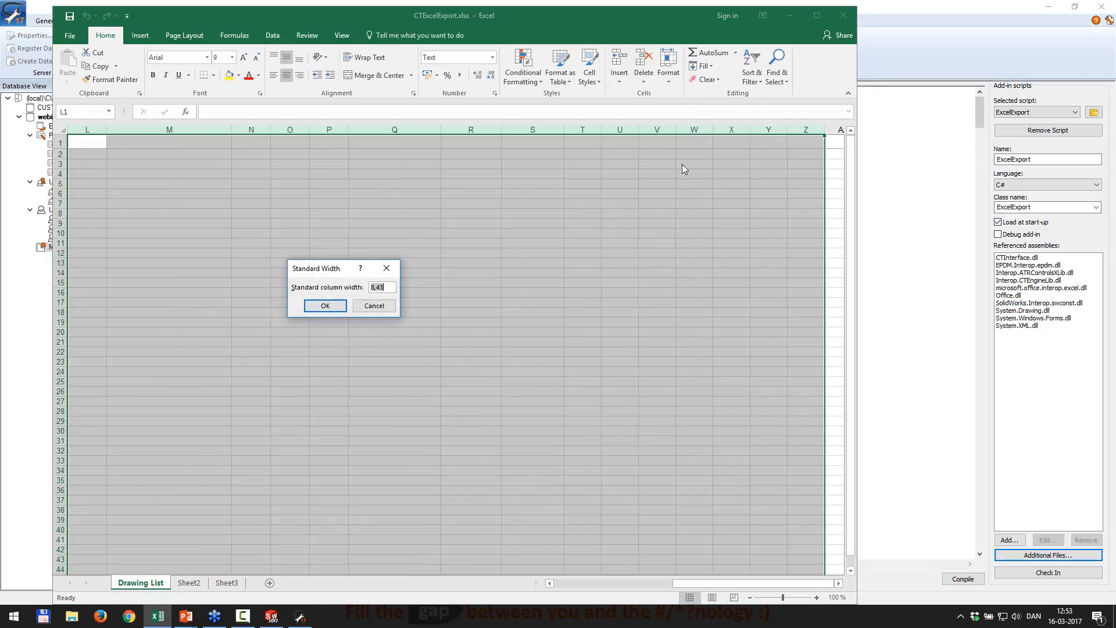
pyautogui.write('20')
pyautogui.press('Return')
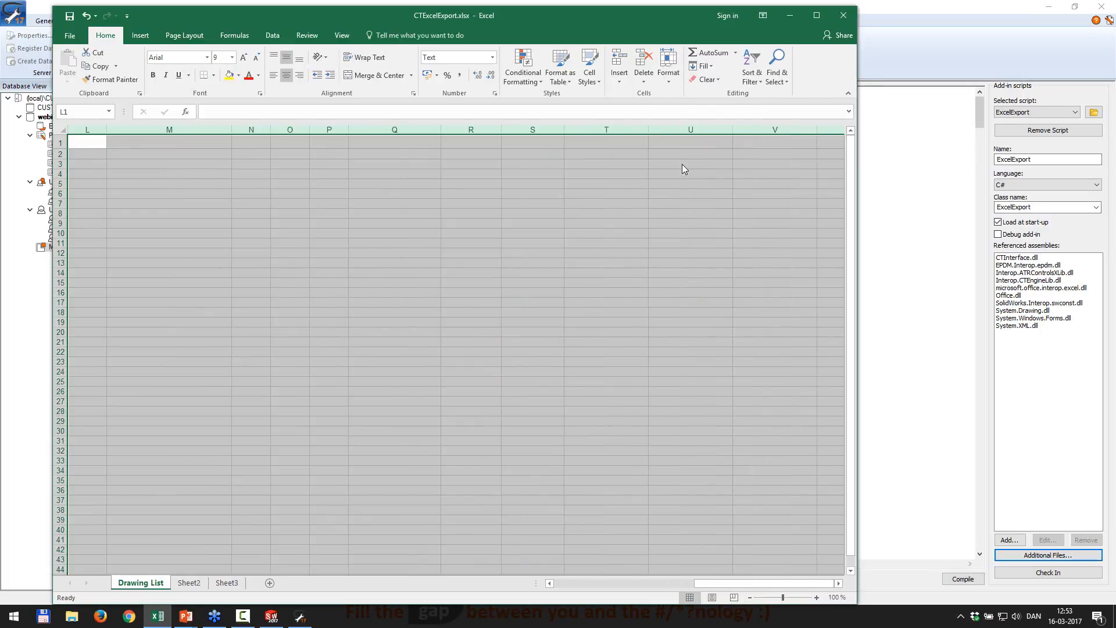
# Step: Set the column width of the selected columns L through Z to 20
pyautogui.click(671, 83)
pyautogui.click(682, 136)
pyautogui.write('20')
pyautogui.press('Return')
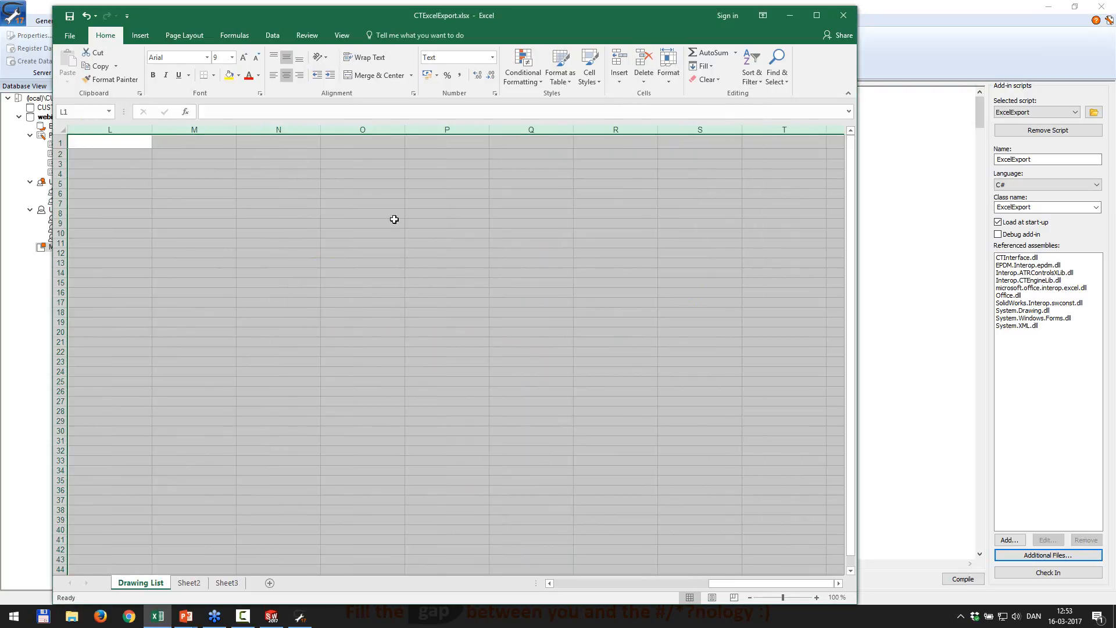
# Step: Save the CTExcelExport.xlsx template, and close it along with the script files dialog and the database administration program
pyautogui.click(70, 16)
pyautogui.click(843, 17)
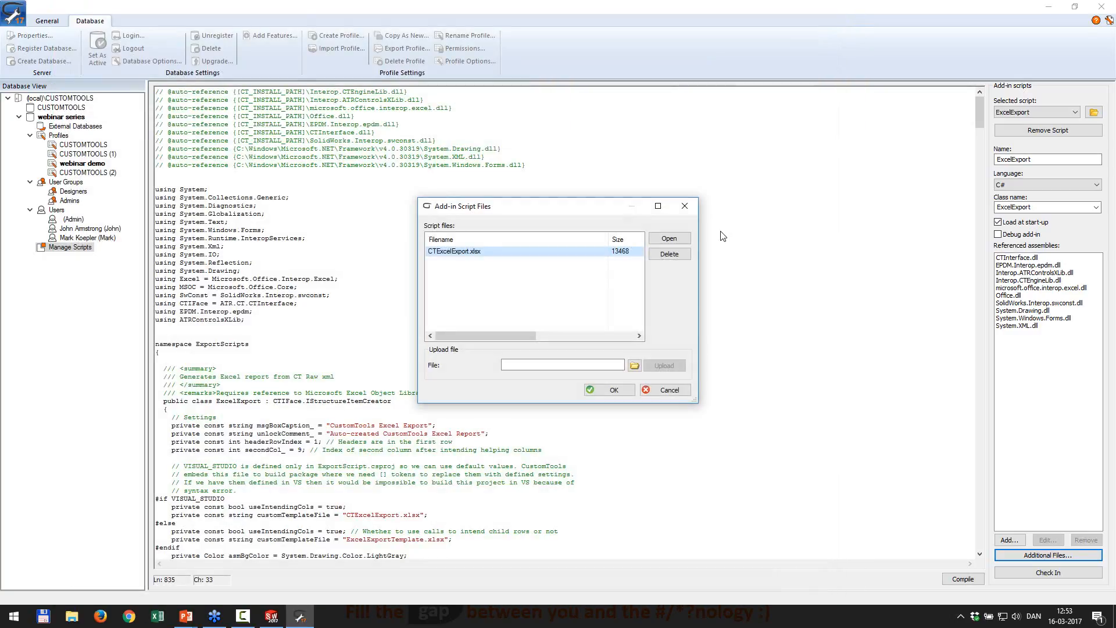
pyautogui.click(610, 390)
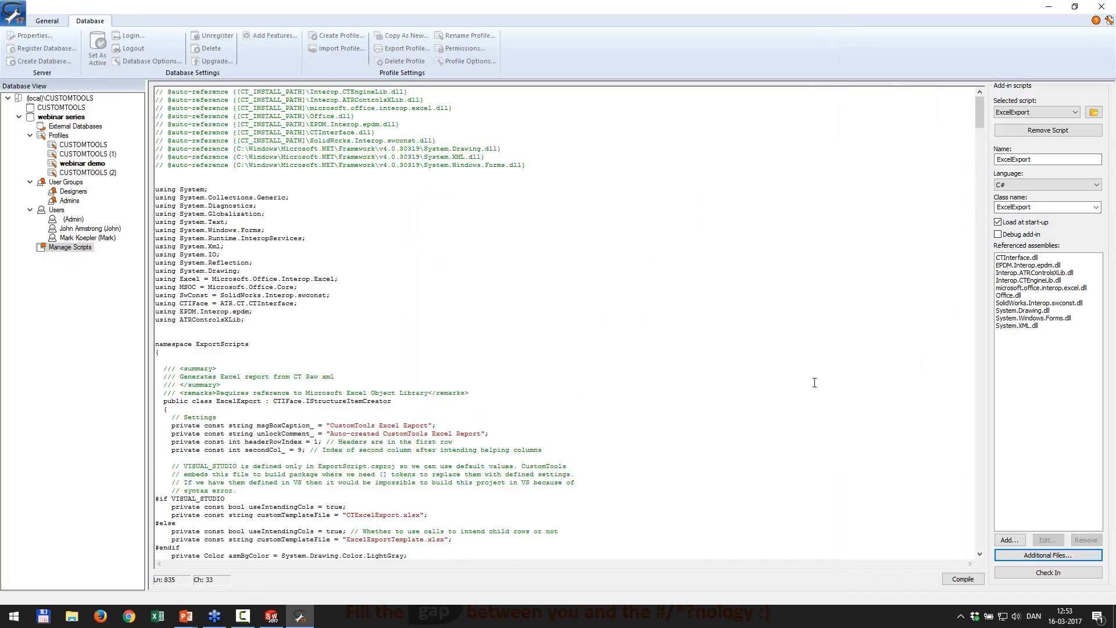
pyautogui.click(1112, 5)
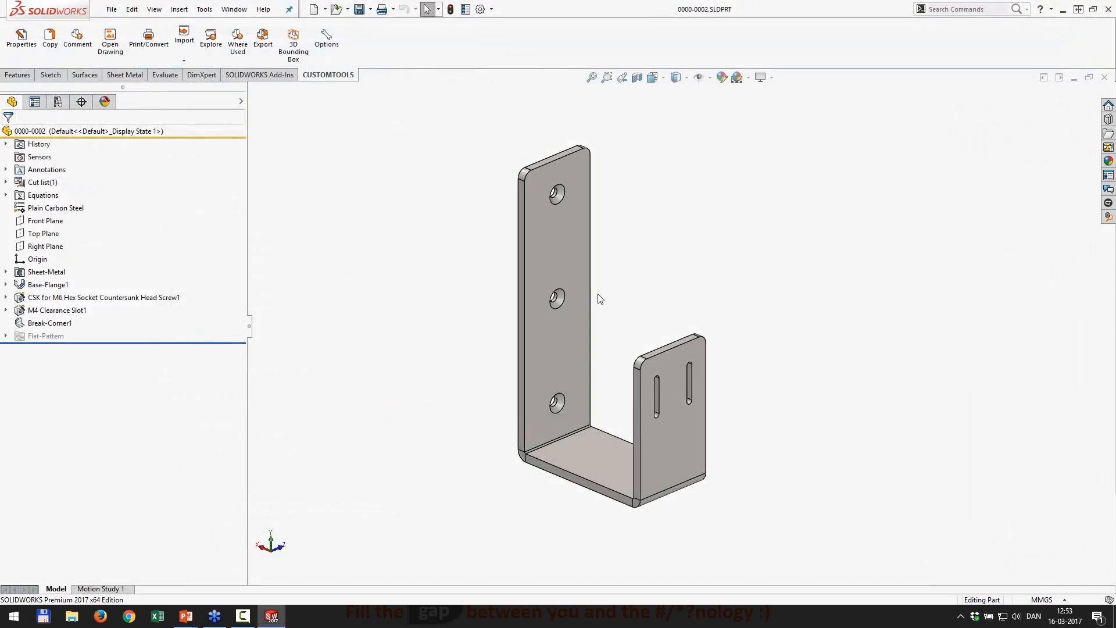
# Step: Export part 0000-0002 from SOLIDWORKS with the Excel report profile, and close the resulting workbook
pyautogui.click(272, 52)
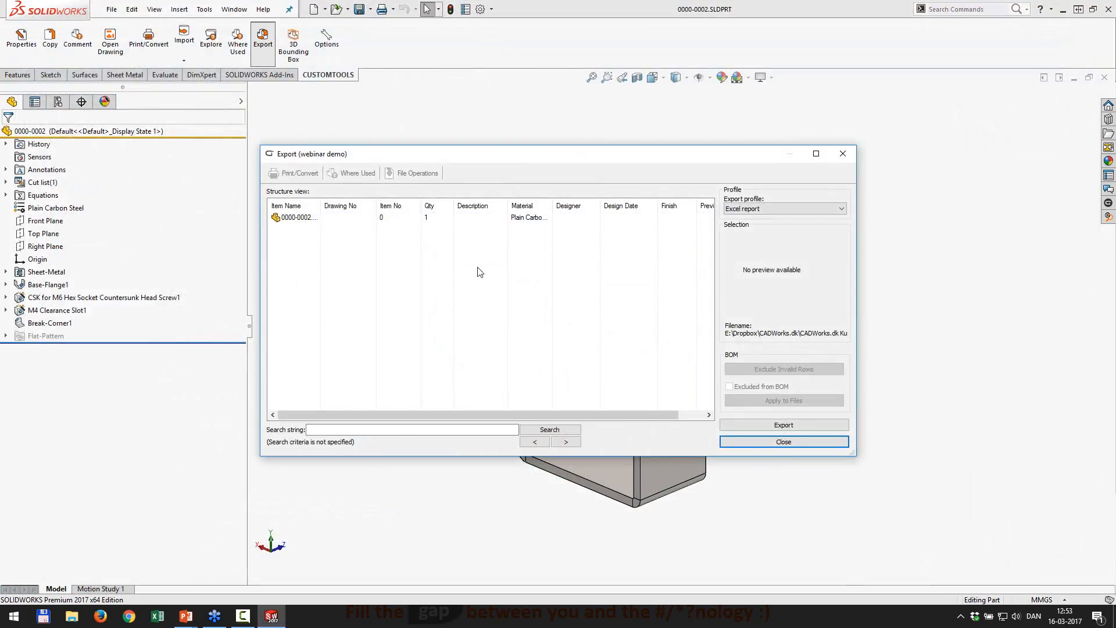
pyautogui.click(784, 425)
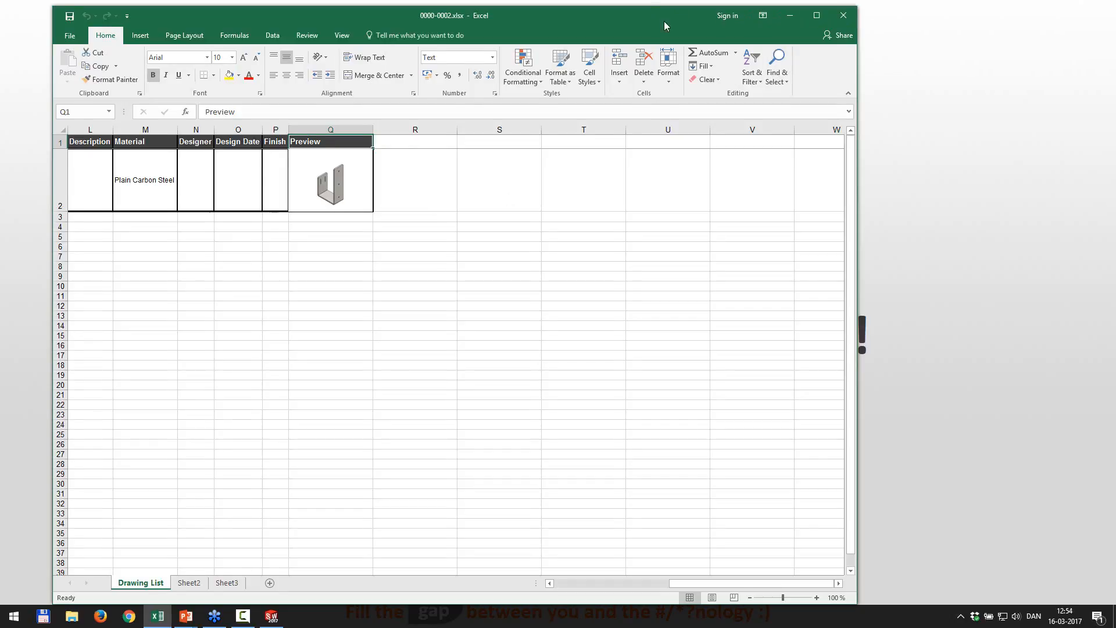
pyautogui.moveTo(655, 13); pyautogui.dragTo(734, 15)
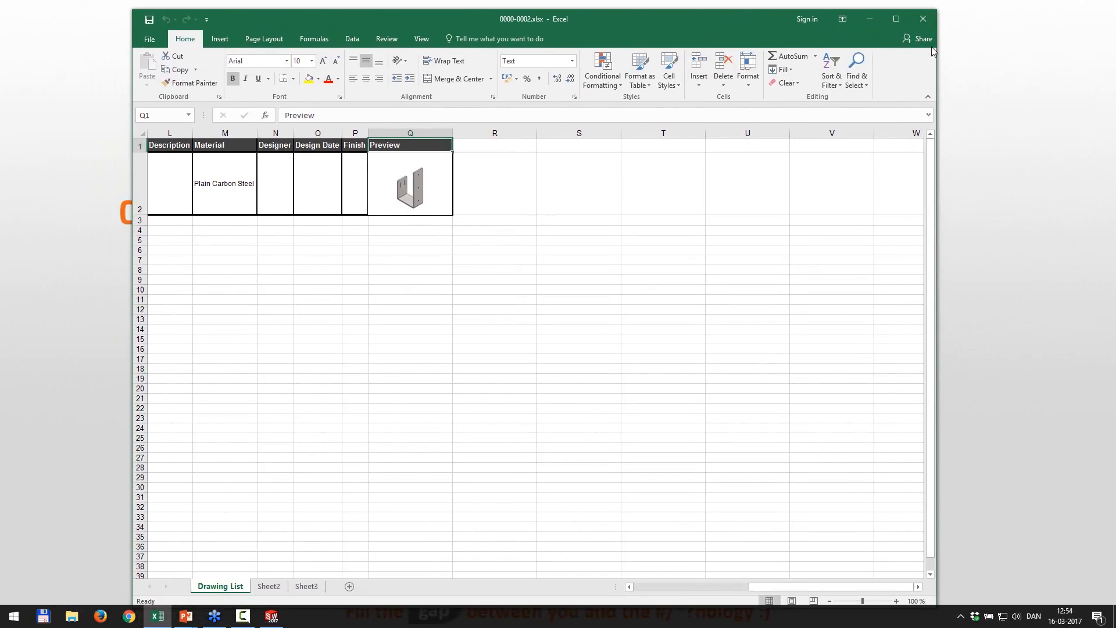
pyautogui.click(923, 18)
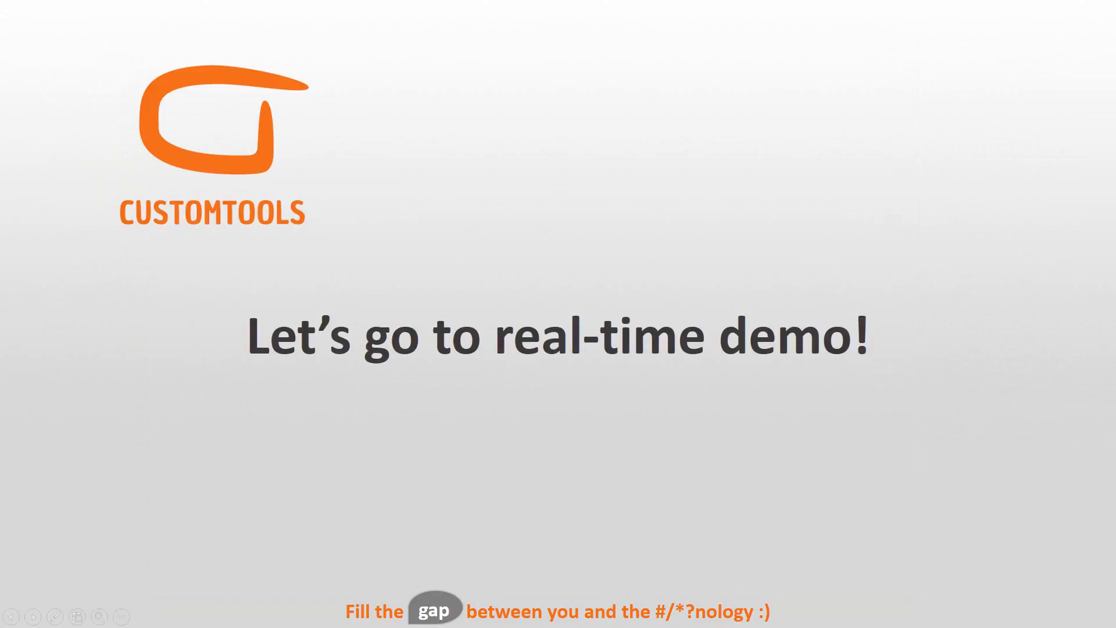
pyautogui.press('Right')
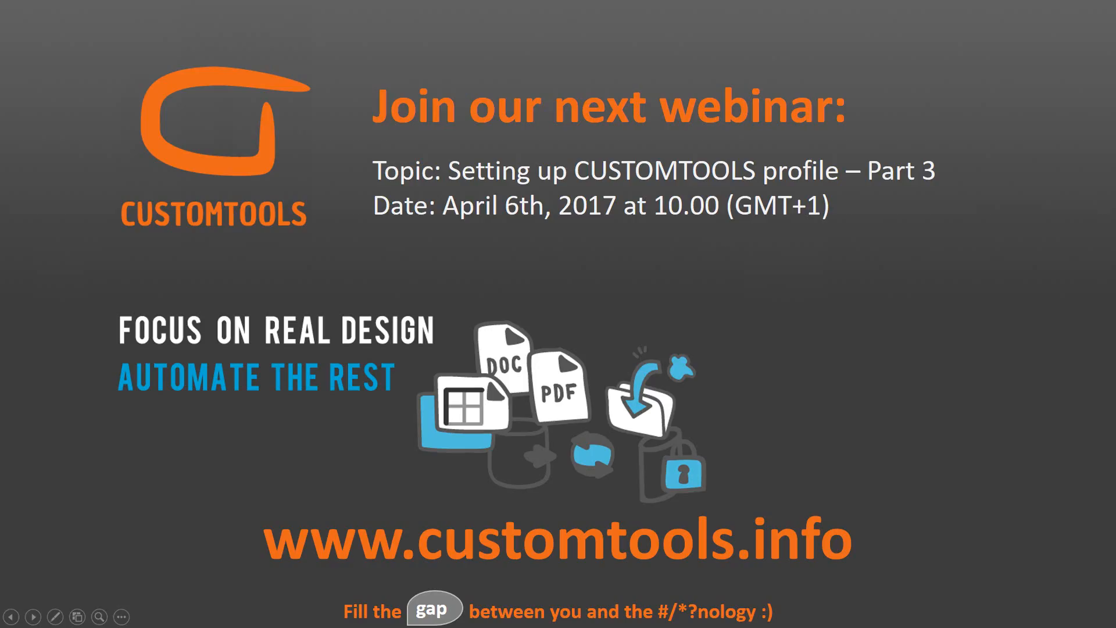